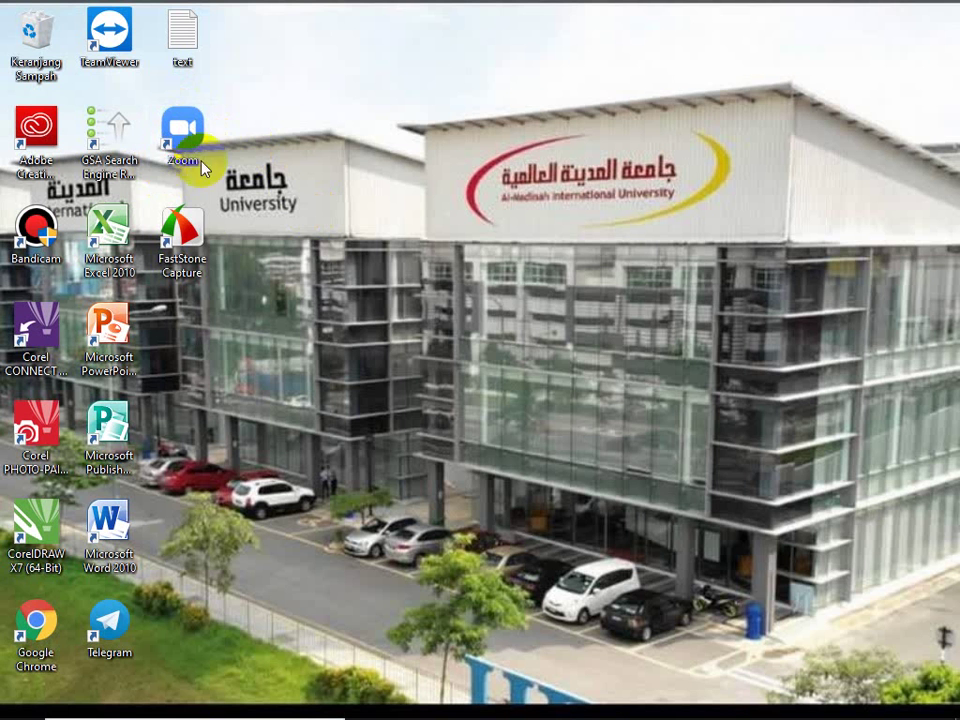
Step: Launch Google Chrome from the desktop and maximize its window
click(33, 580)
click(35, 624)
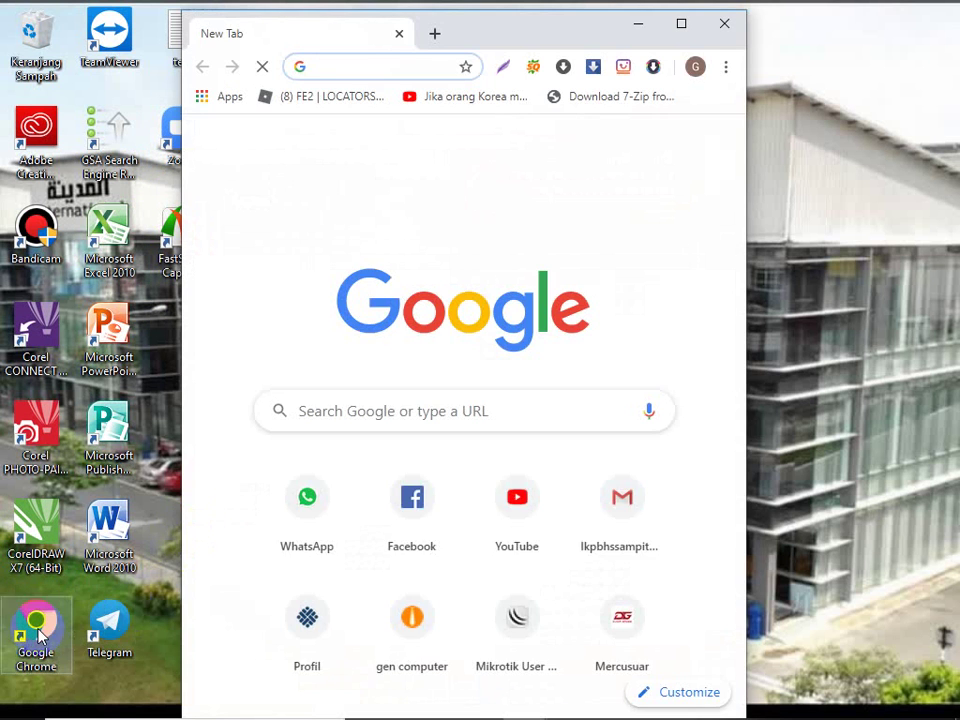
click(160, 606)
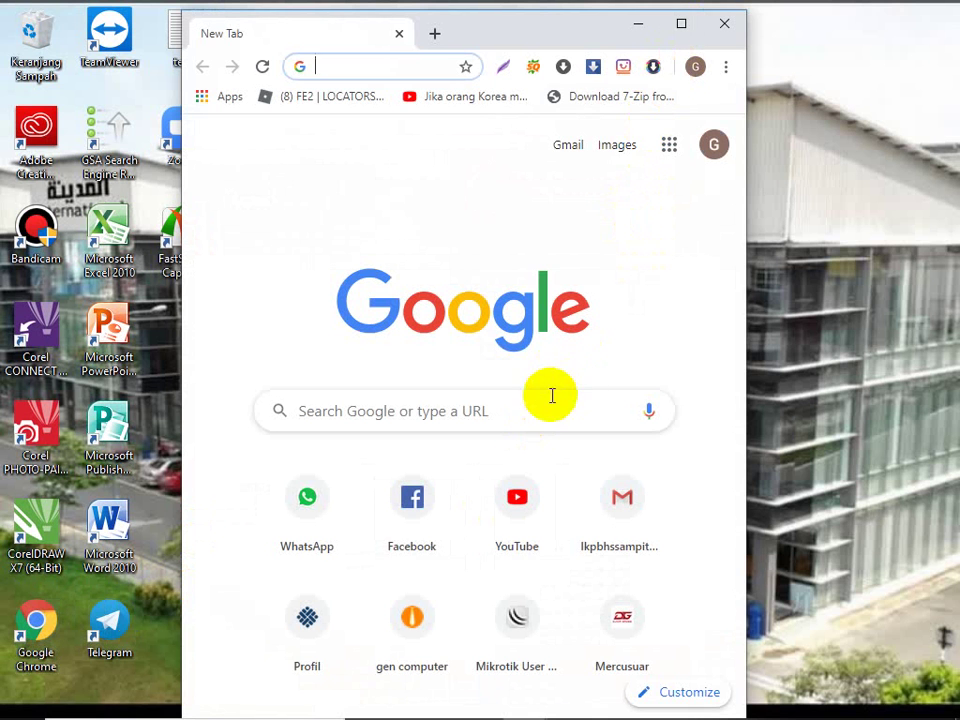
click(681, 24)
Step: Search Google for 'download zoom free'
click(422, 402)
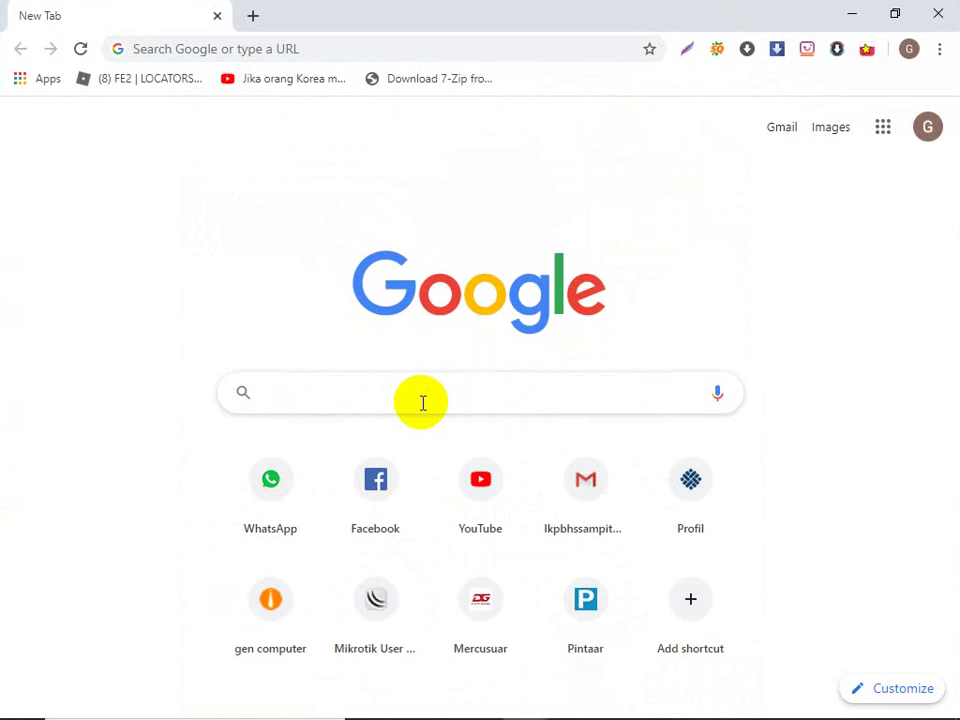
text(downloa)
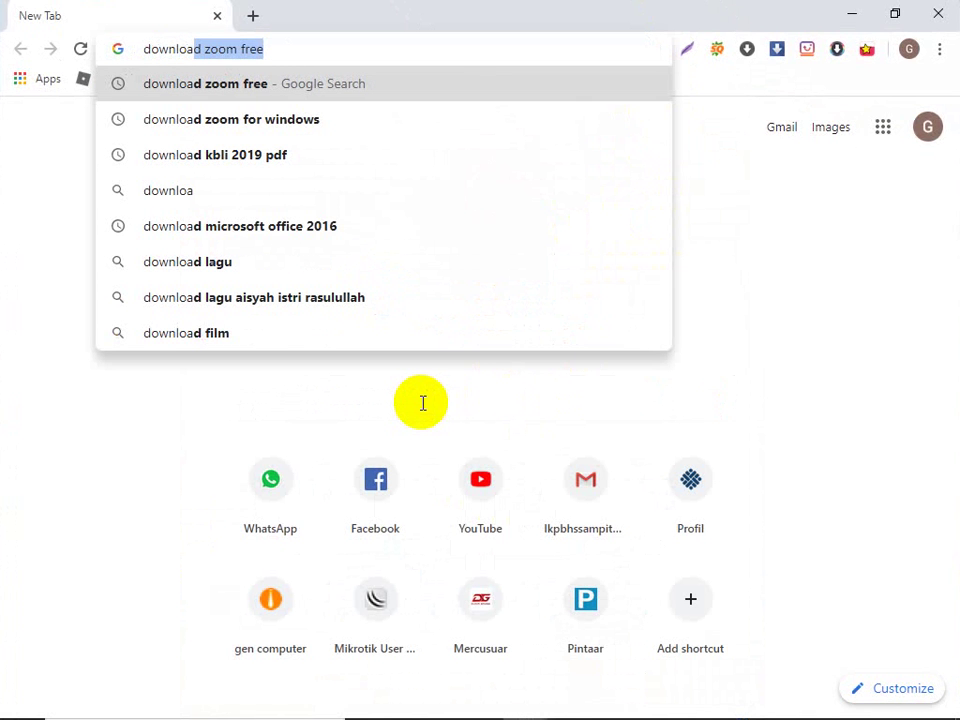
key(Right)
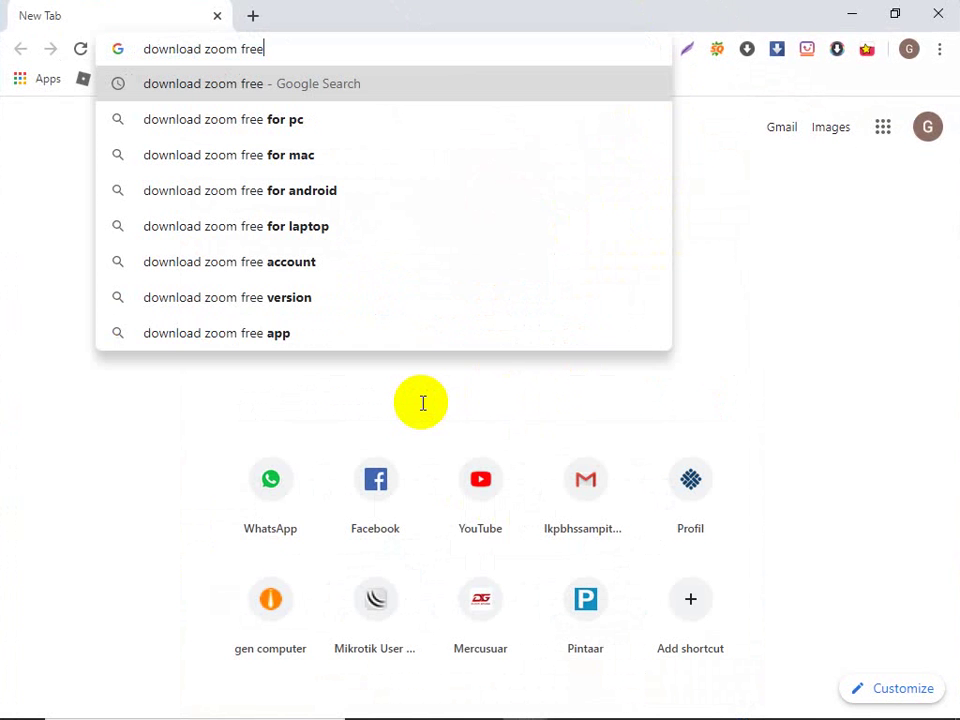
key(Return)
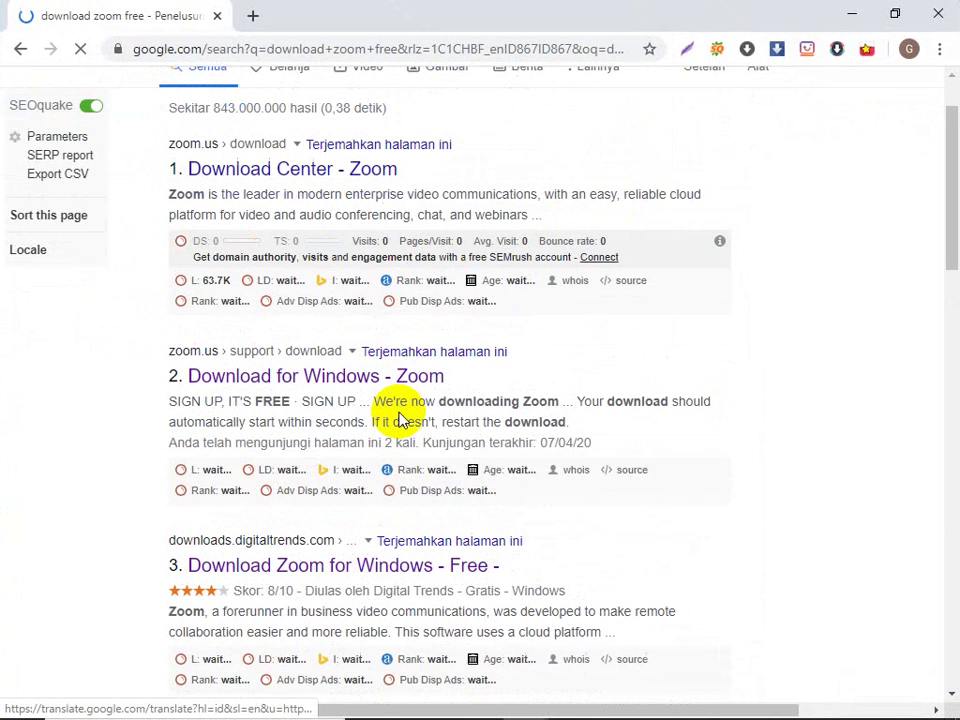
Step: Open the 'Download for Windows - Zoom' result, then return to the search results
scroll(390, 410, up, 2)
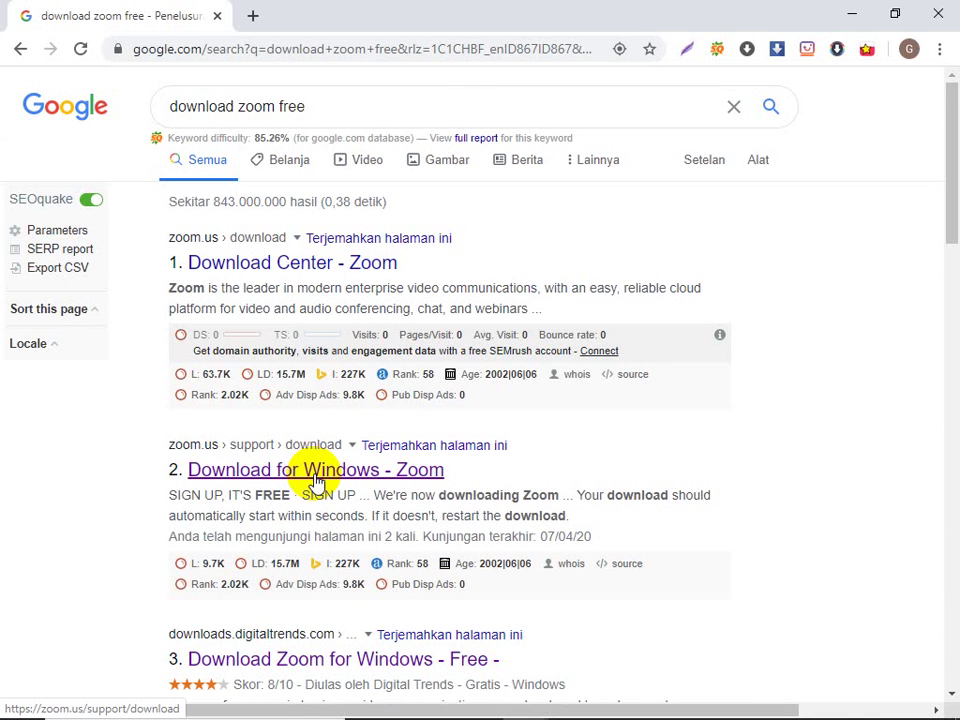
click(314, 472)
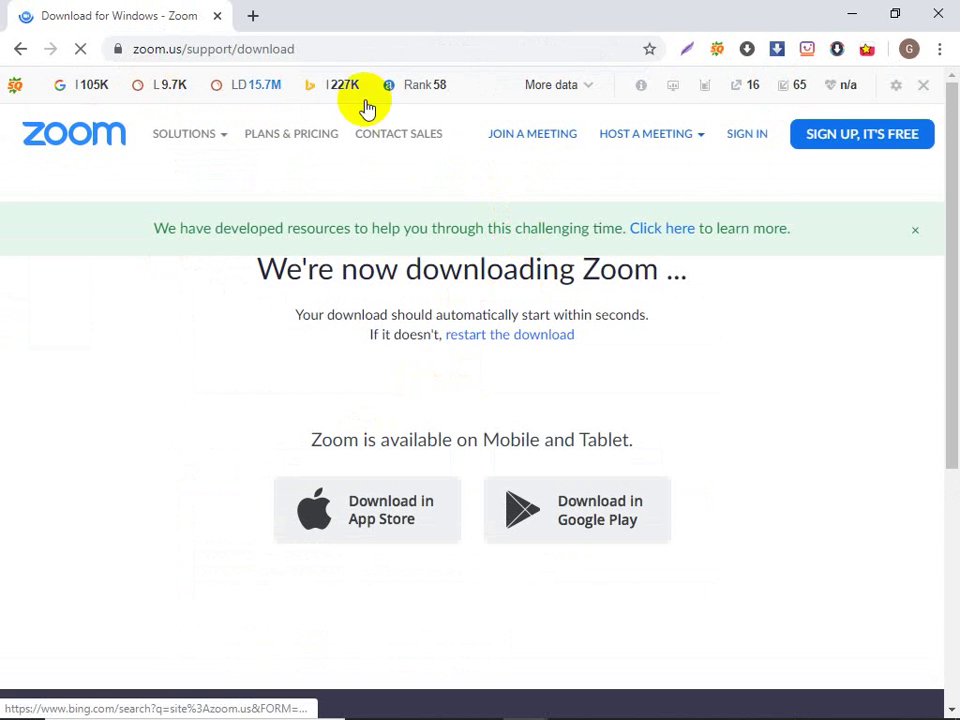
click(24, 50)
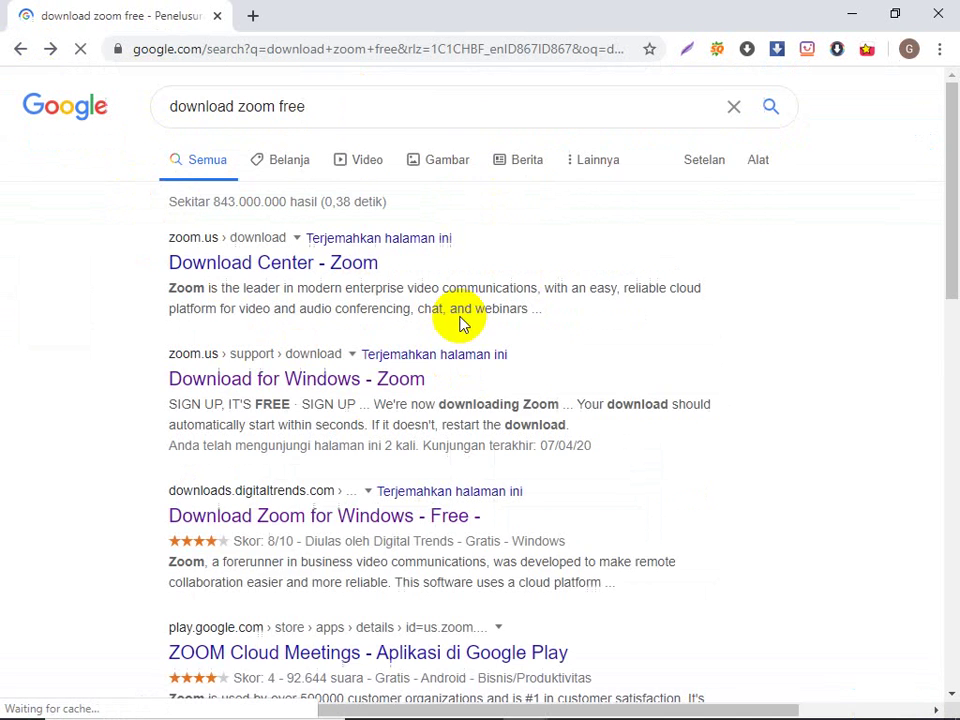
Step: Open the Digital Trends 'Download Zoom for Windows - Free' result
scroll(463, 343, down, 1)
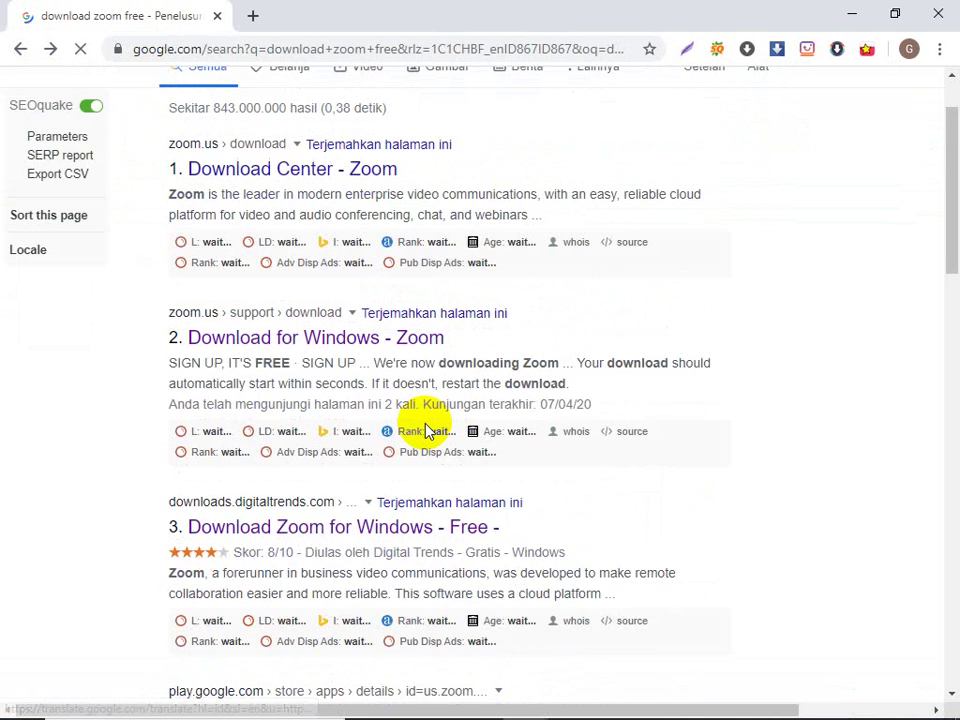
scroll(396, 385, down, 2)
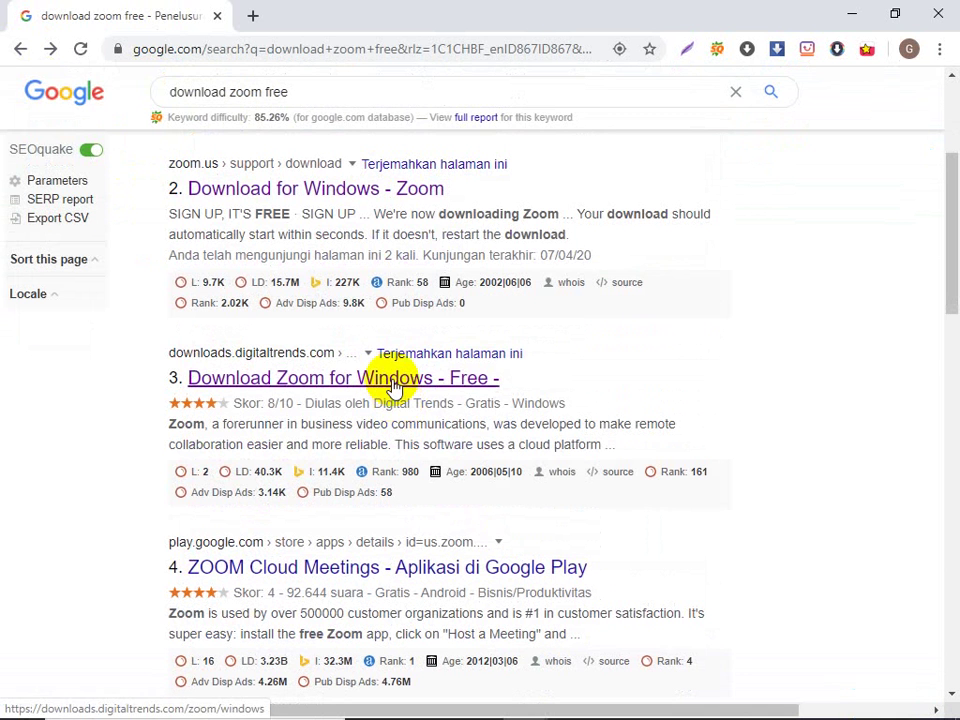
click(393, 386)
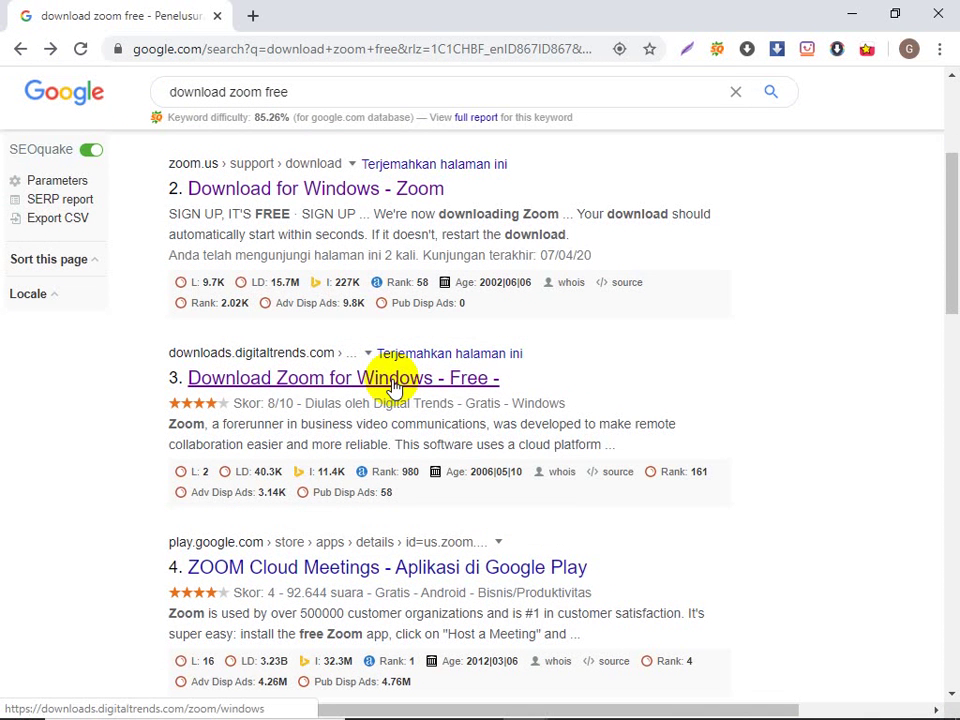
click(393, 386)
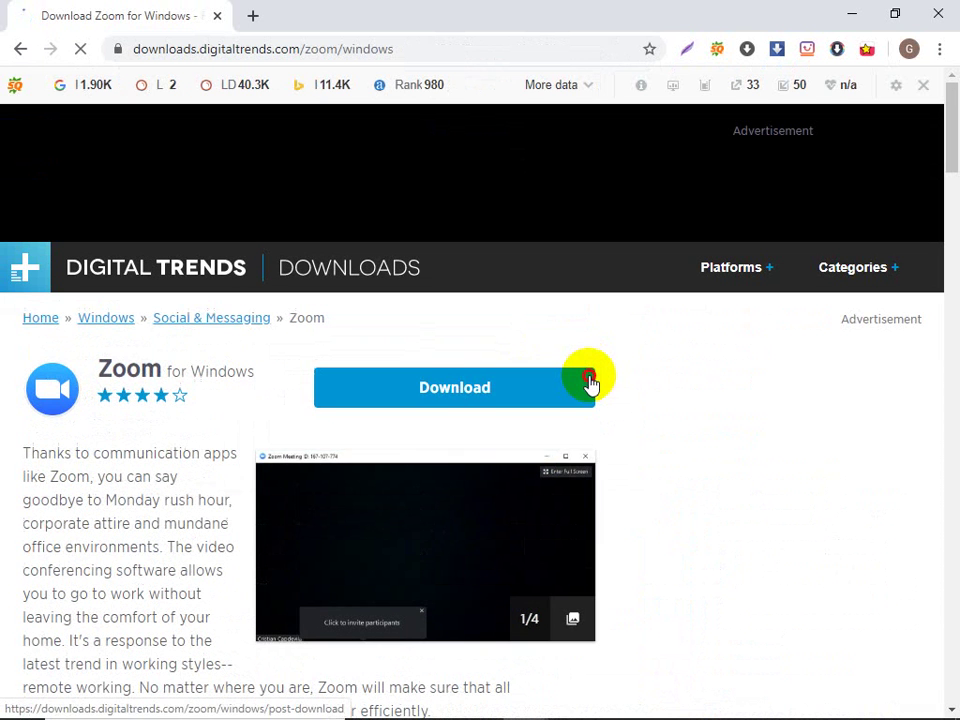
Step: Download the Zoom installer, set it to open when done, allow it to run, and launch Zoom
click(590, 383)
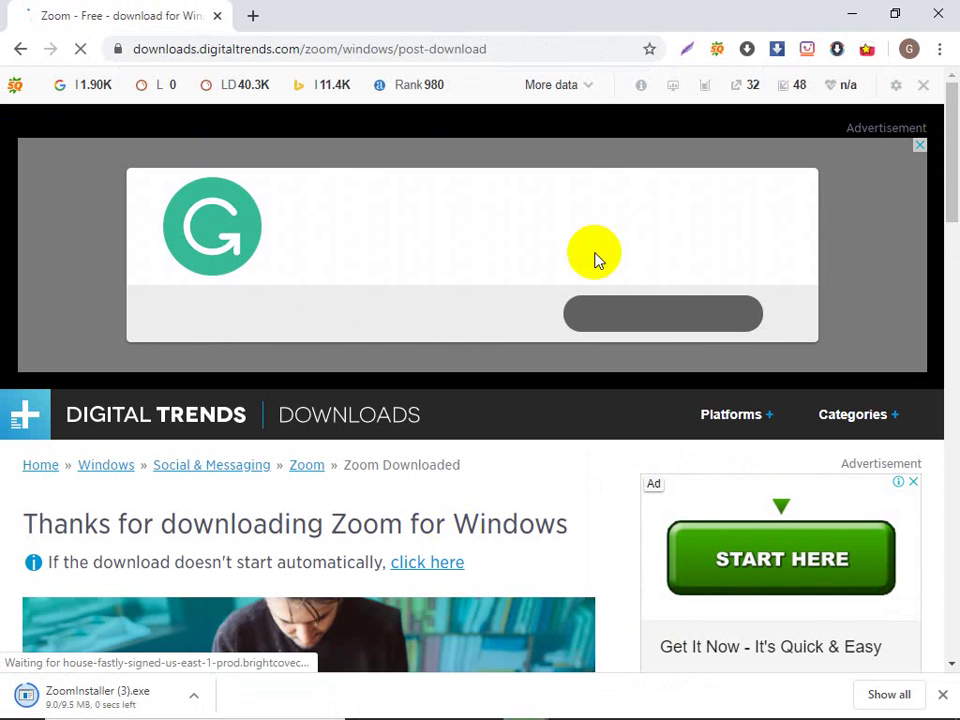
click(195, 695)
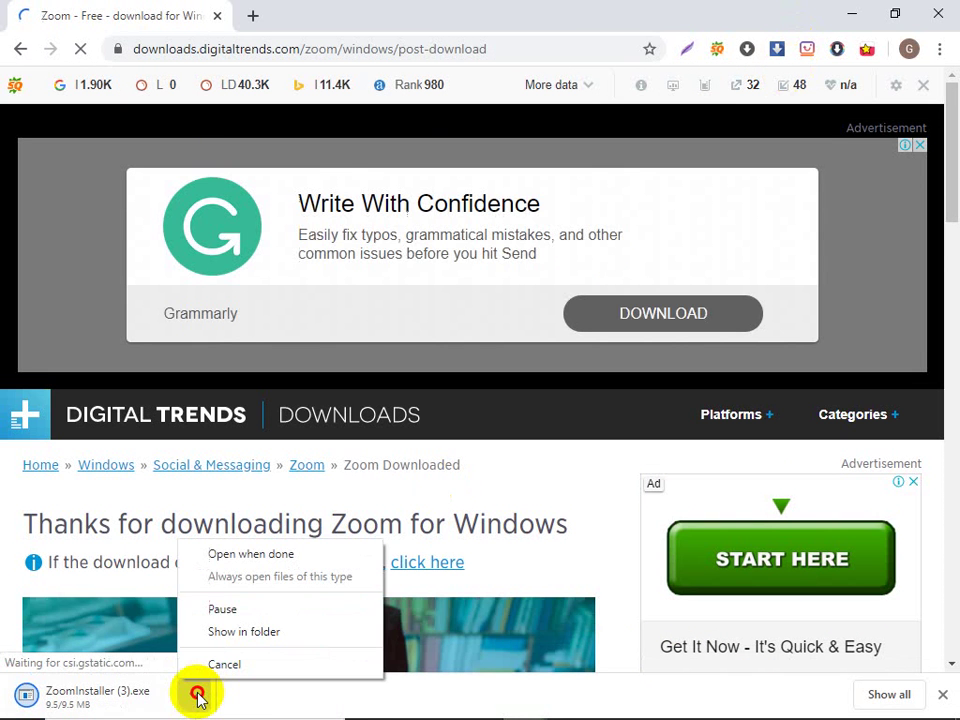
click(226, 562)
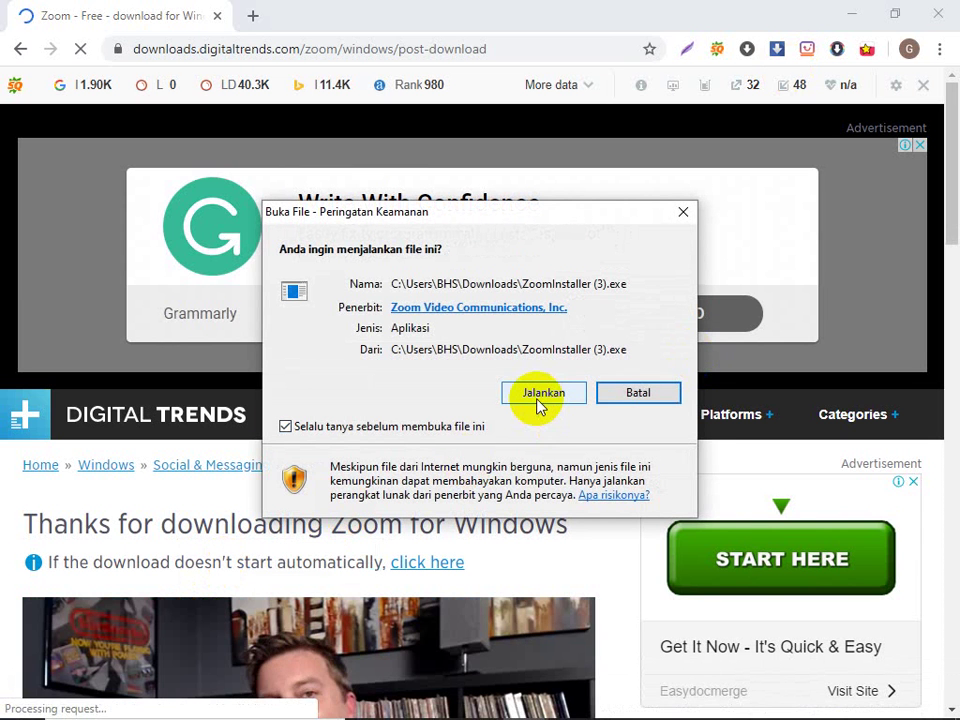
click(538, 400)
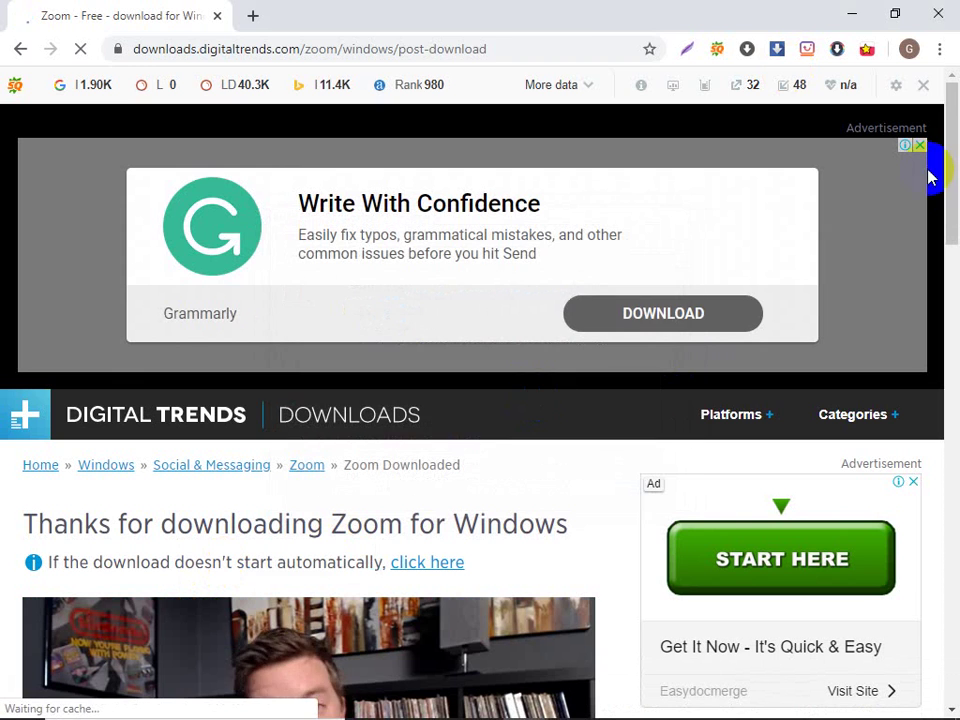
click(852, 13)
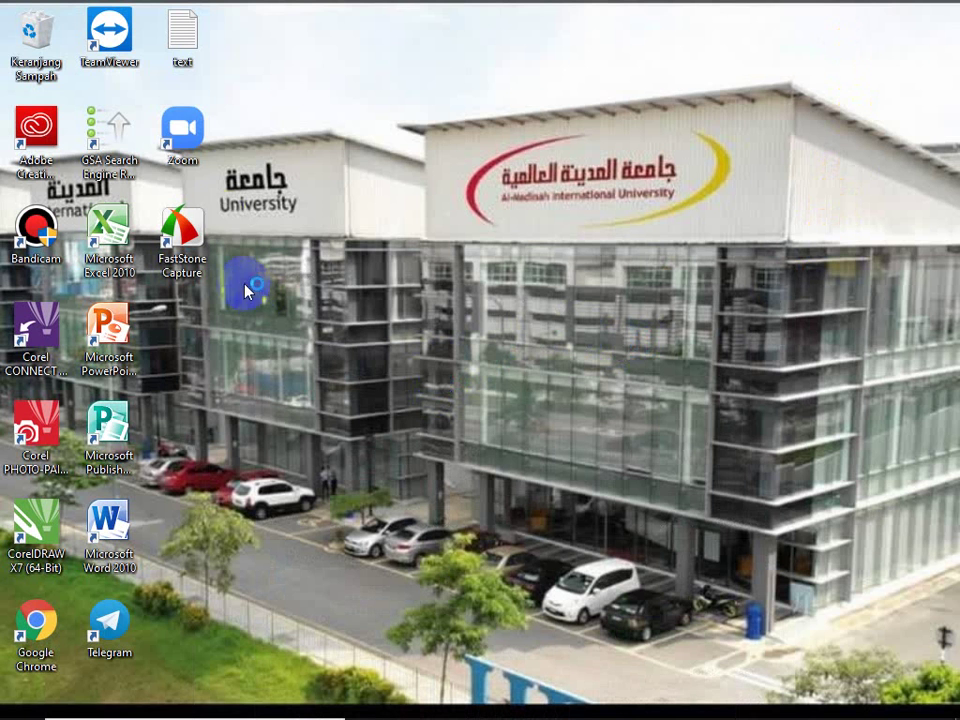
click(172, 146)
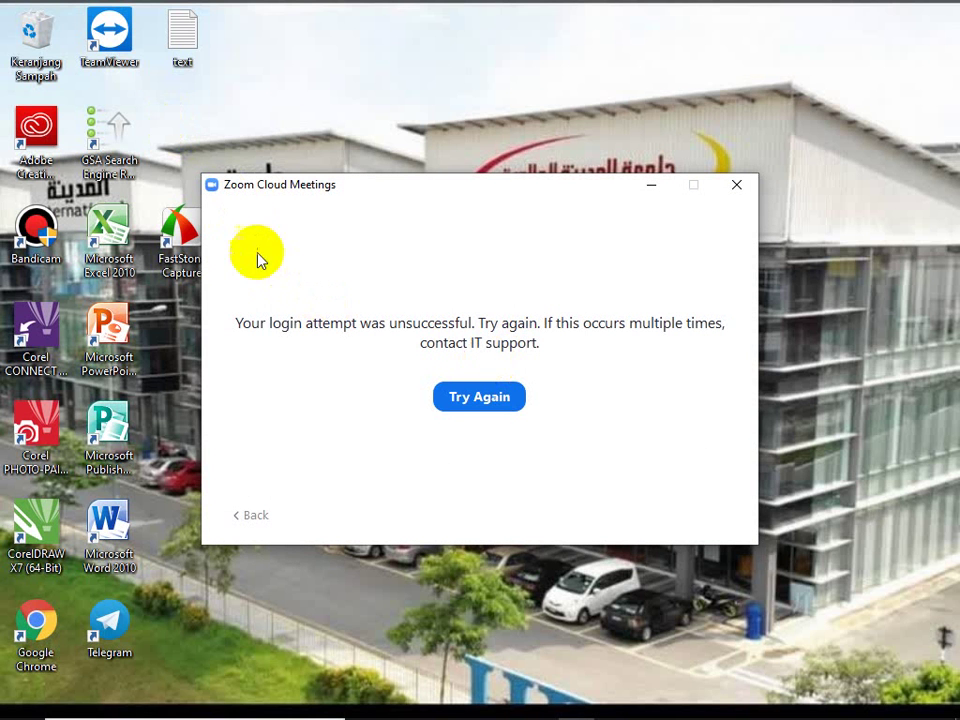
Step: Retry the failed Zoom login and hand the Google sign-in back to Zoom with Launch Zoom
click(480, 397)
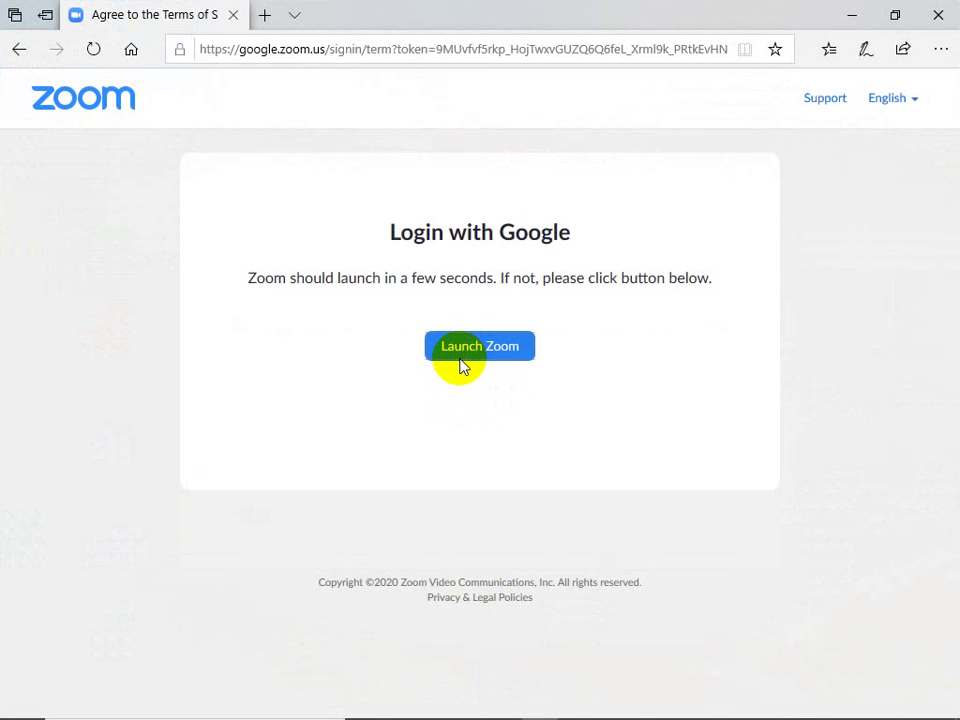
click(461, 364)
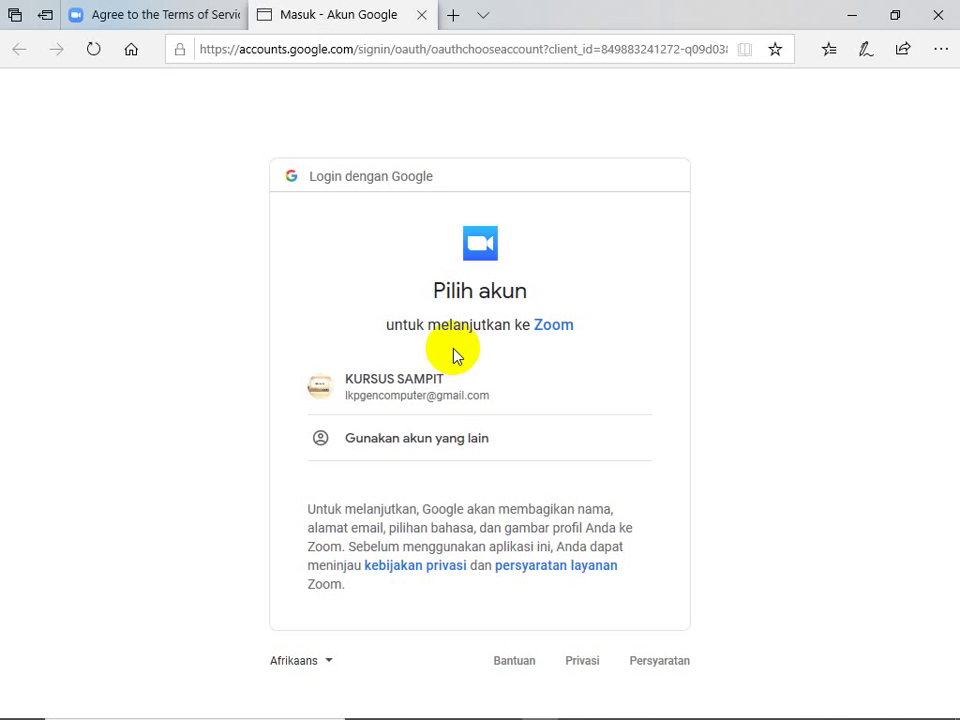
Step: Sign in to Zoom with the listed Google account, postponing the Zoom update
click(440, 377)
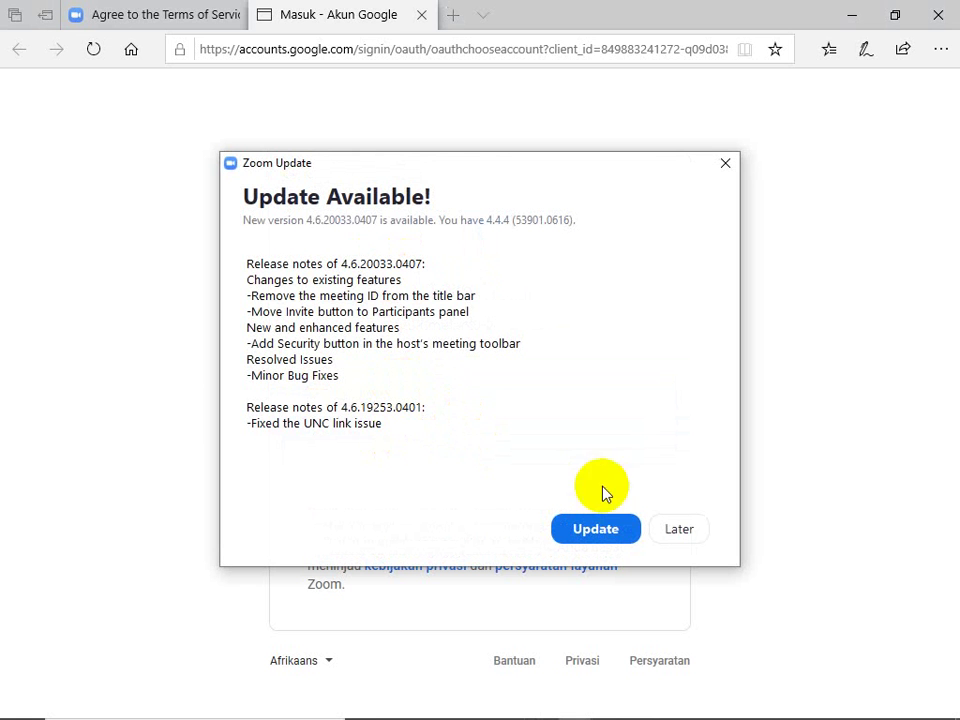
click(676, 528)
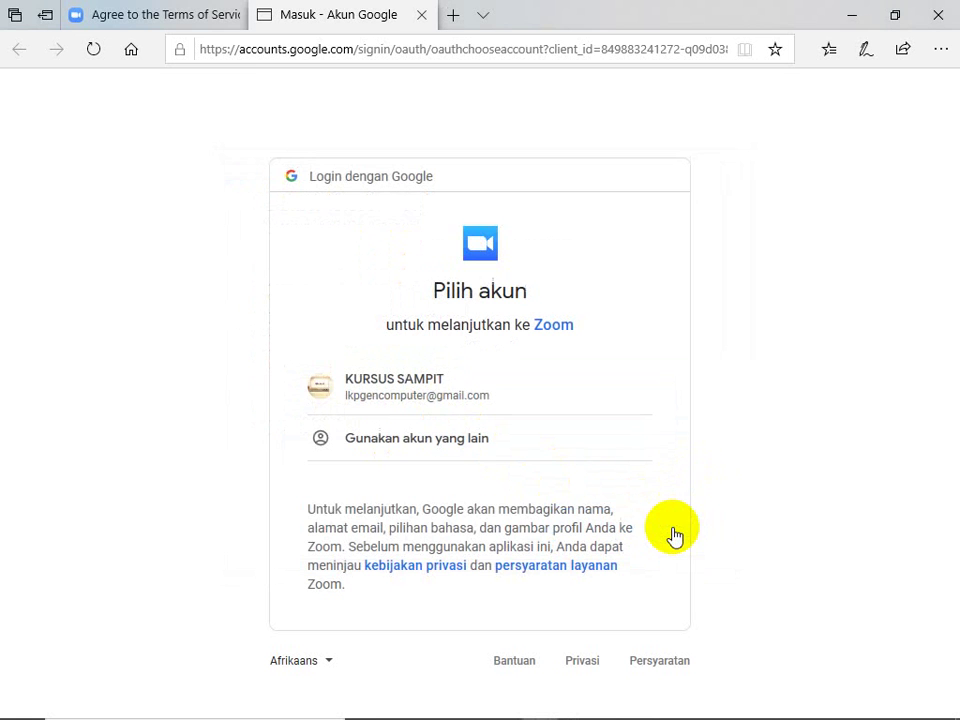
click(428, 411)
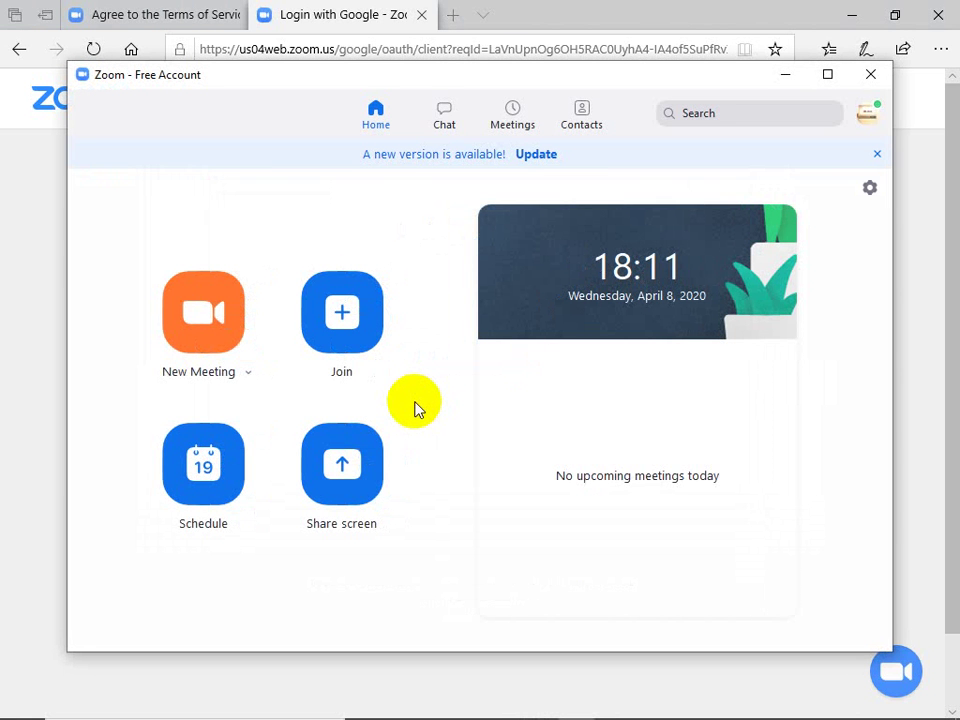
Step: Start a New Meeting from the Zoom home screen and stop the camera video
click(208, 313)
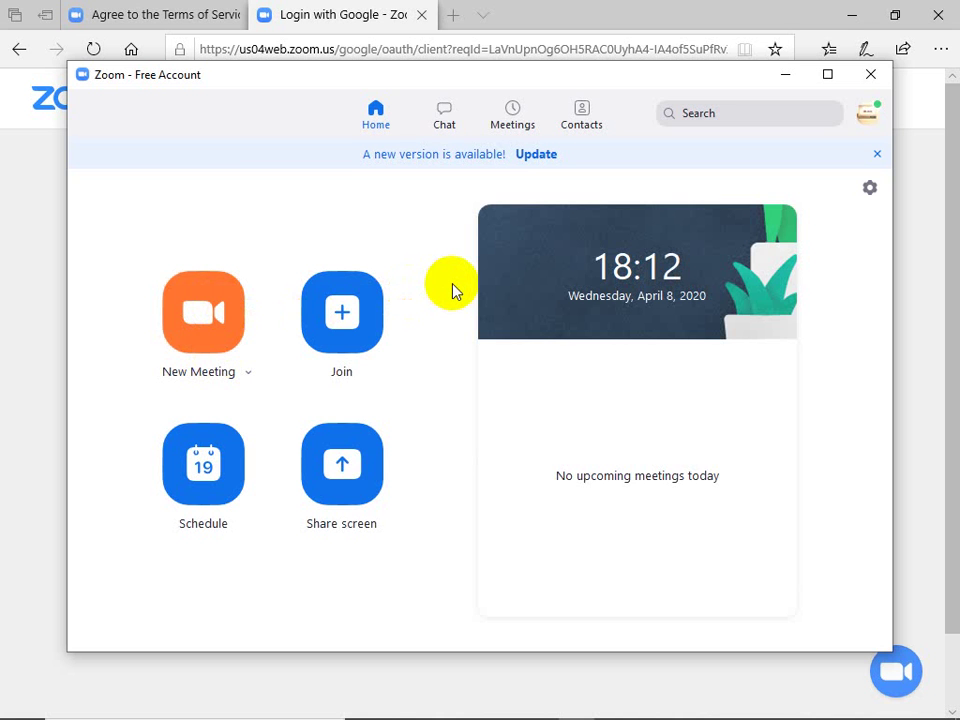
click(341, 331)
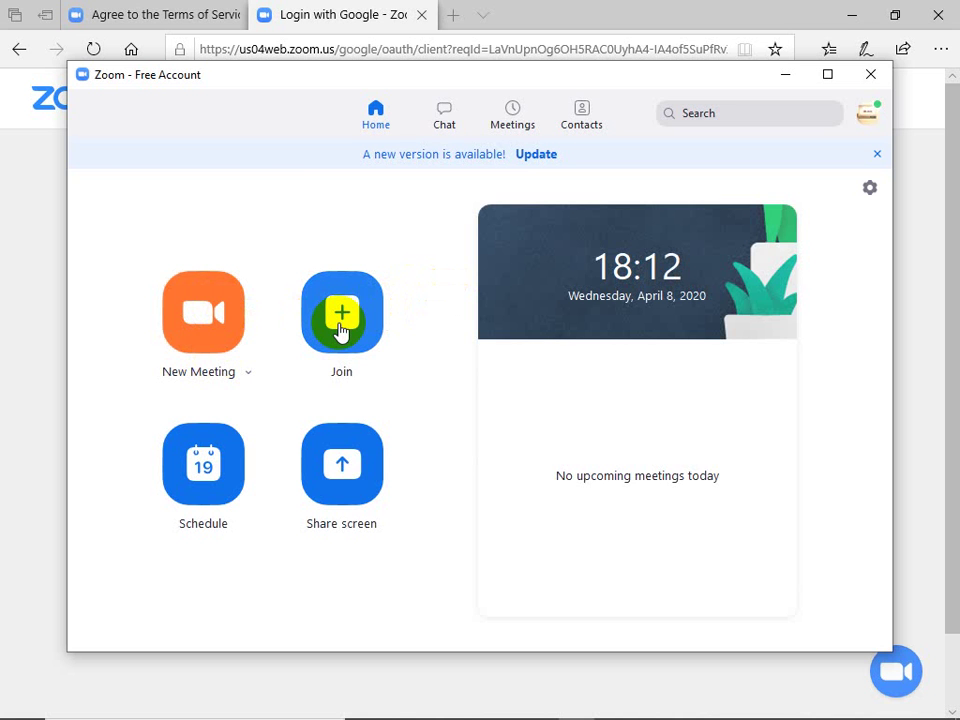
click(345, 456)
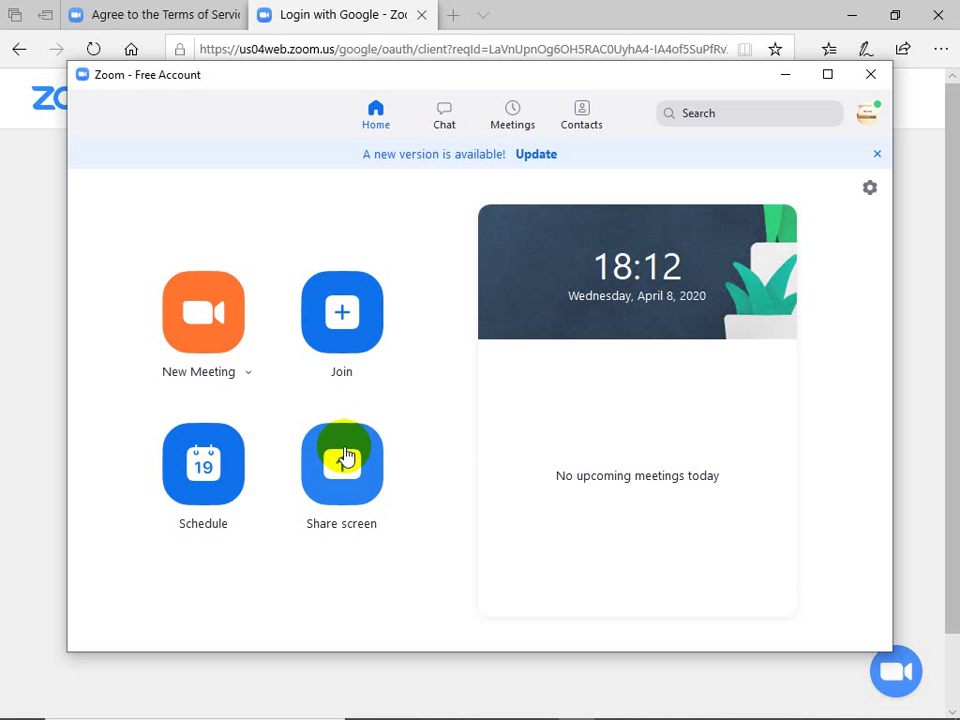
click(196, 336)
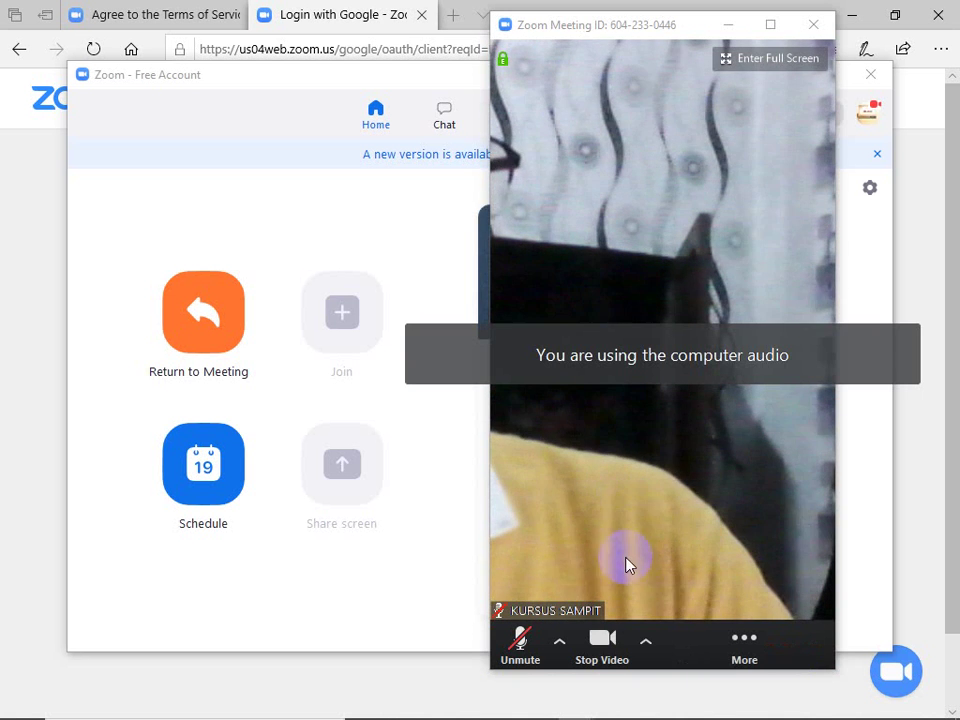
click(609, 648)
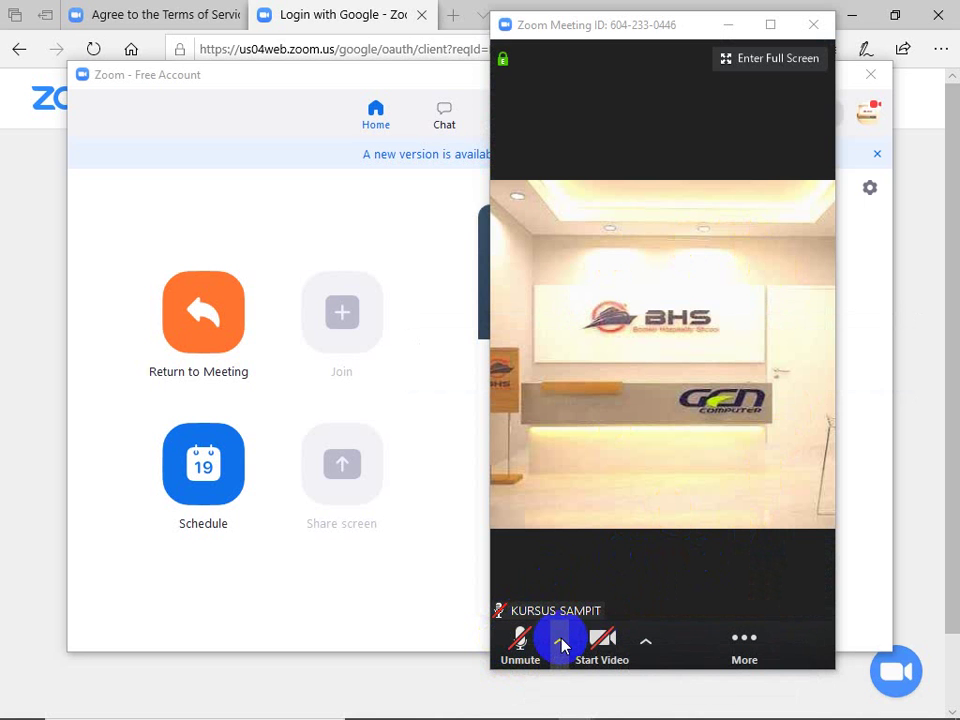
Step: Unmute the microphone from the meeting toolbar's audio controls
click(561, 642)
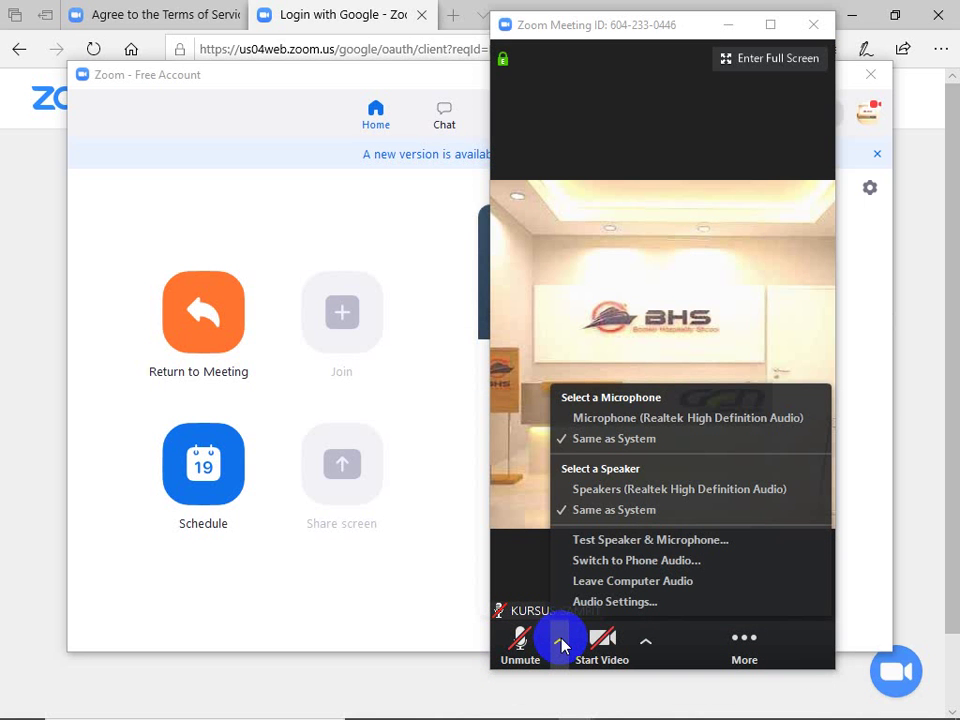
click(510, 656)
click(512, 657)
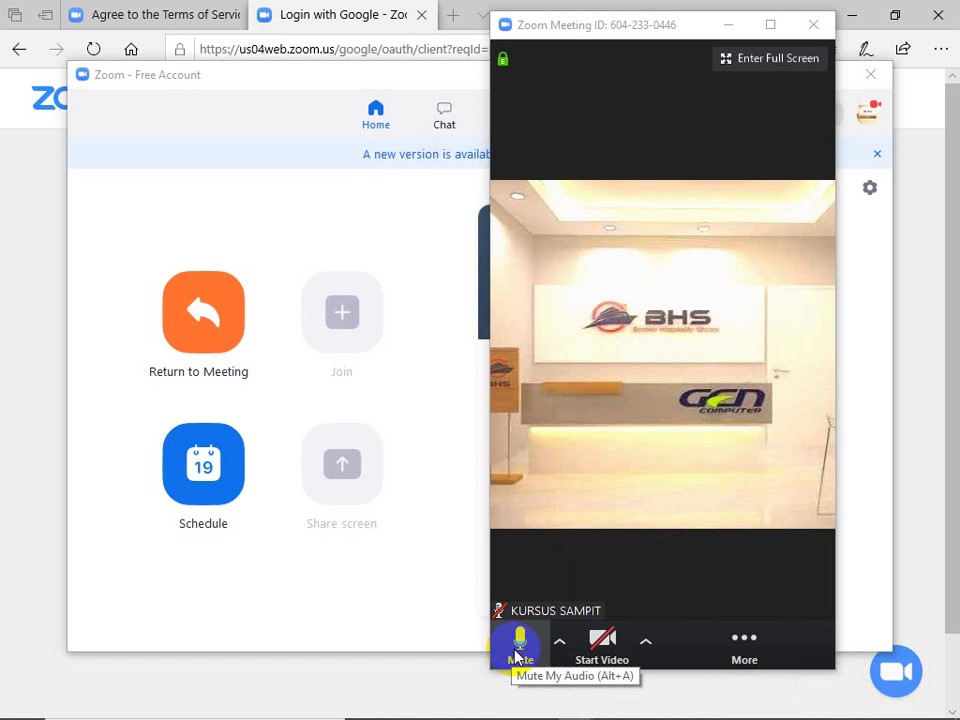
mouse_move(602, 240)
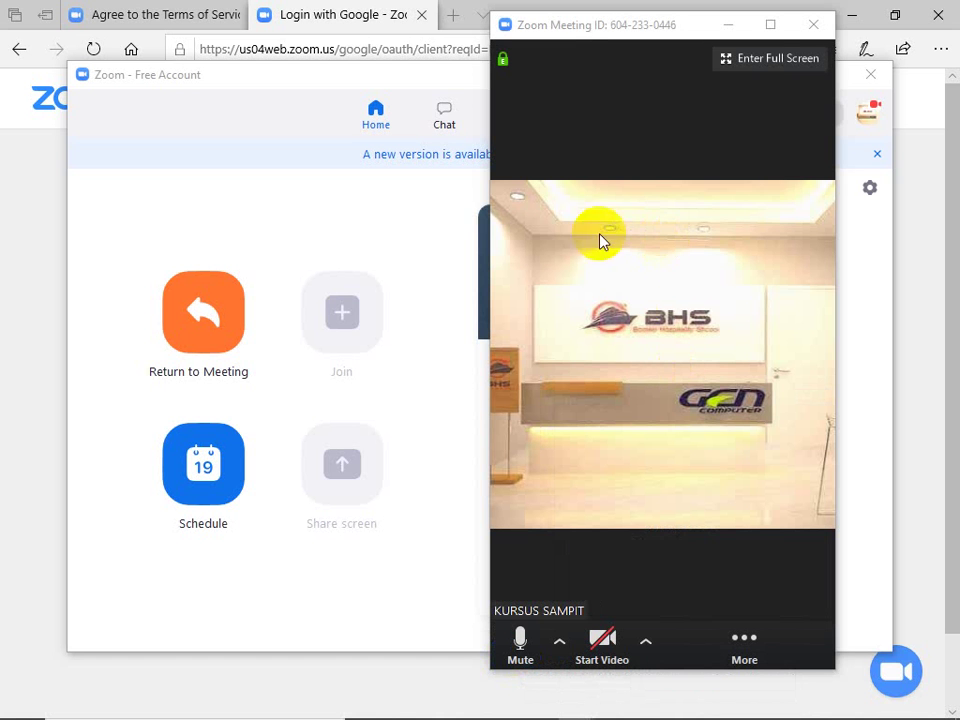
Step: Shrink the meeting to a floating thumbnail, restore it, and switch to full screen
click(766, 25)
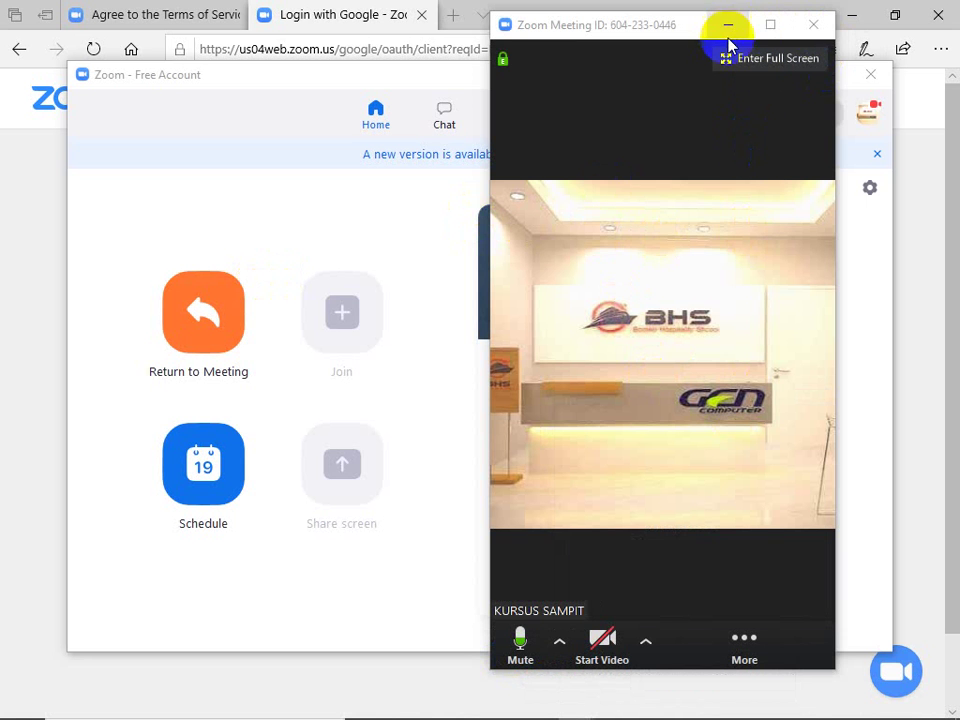
click(726, 25)
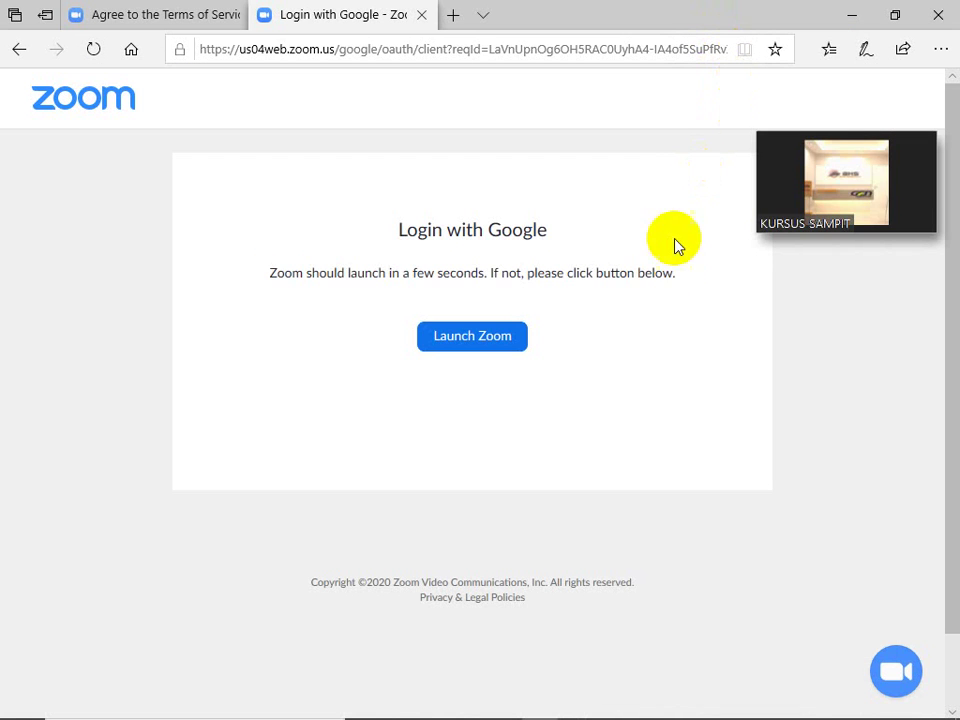
mouse_move(866, 189)
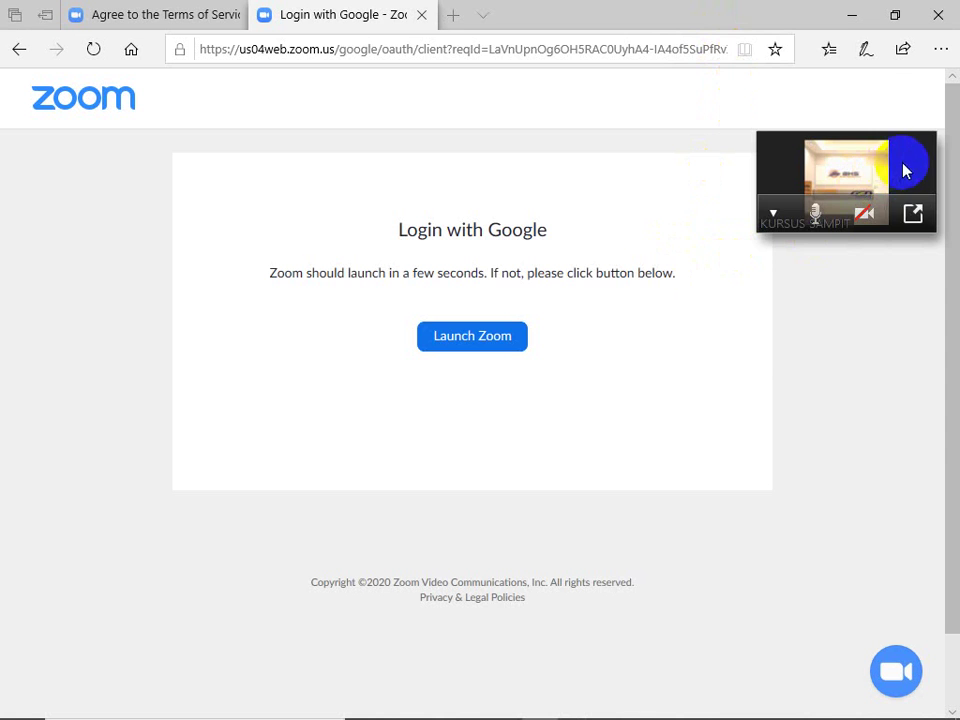
click(914, 212)
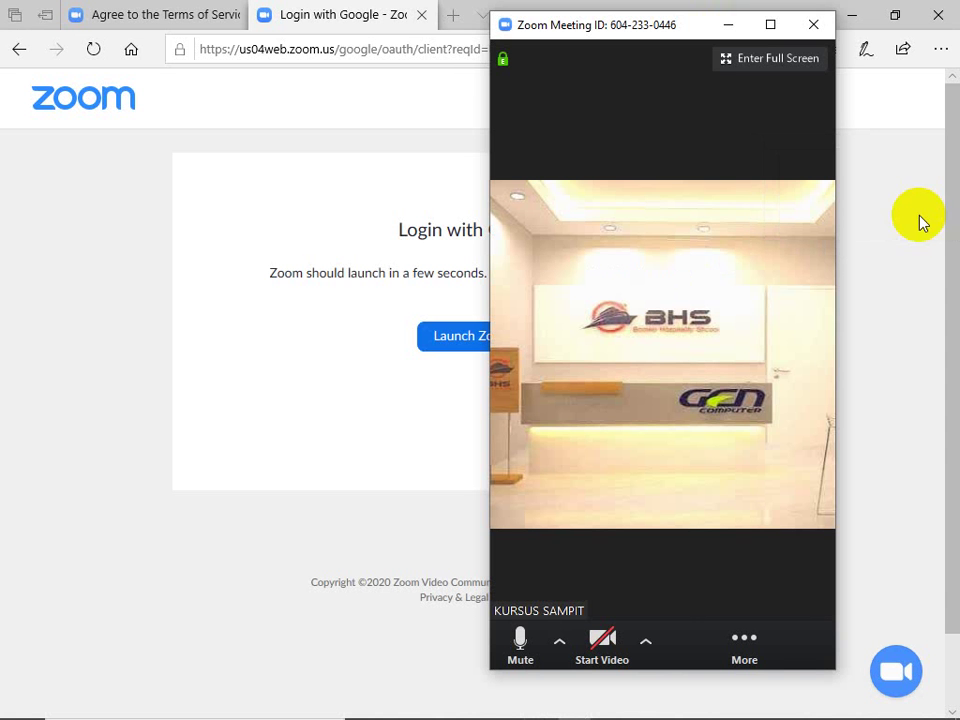
click(737, 62)
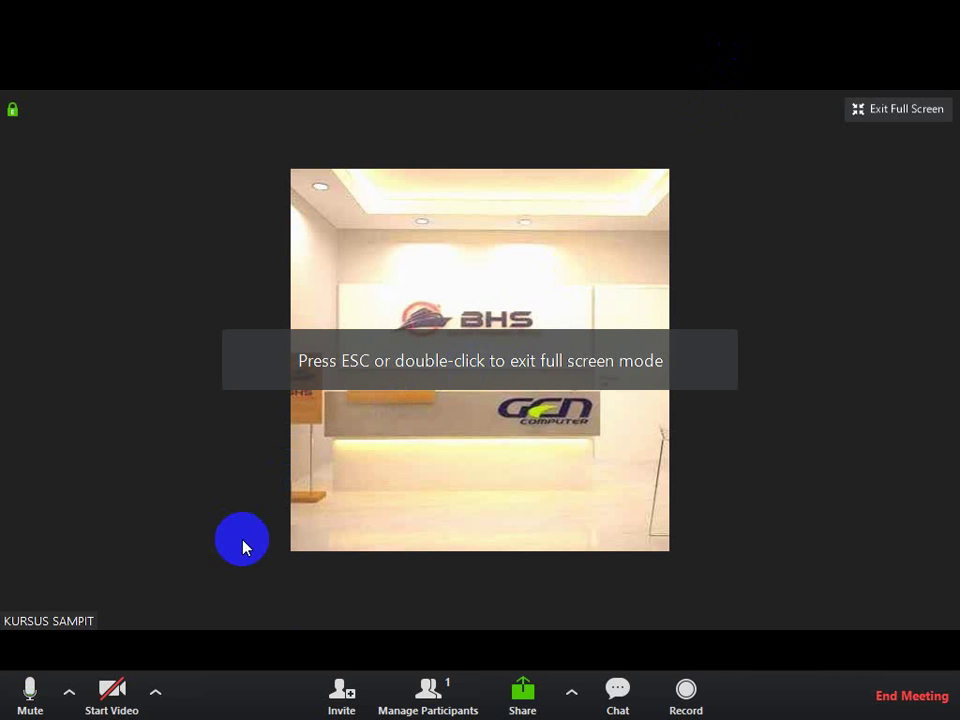
click(430, 690)
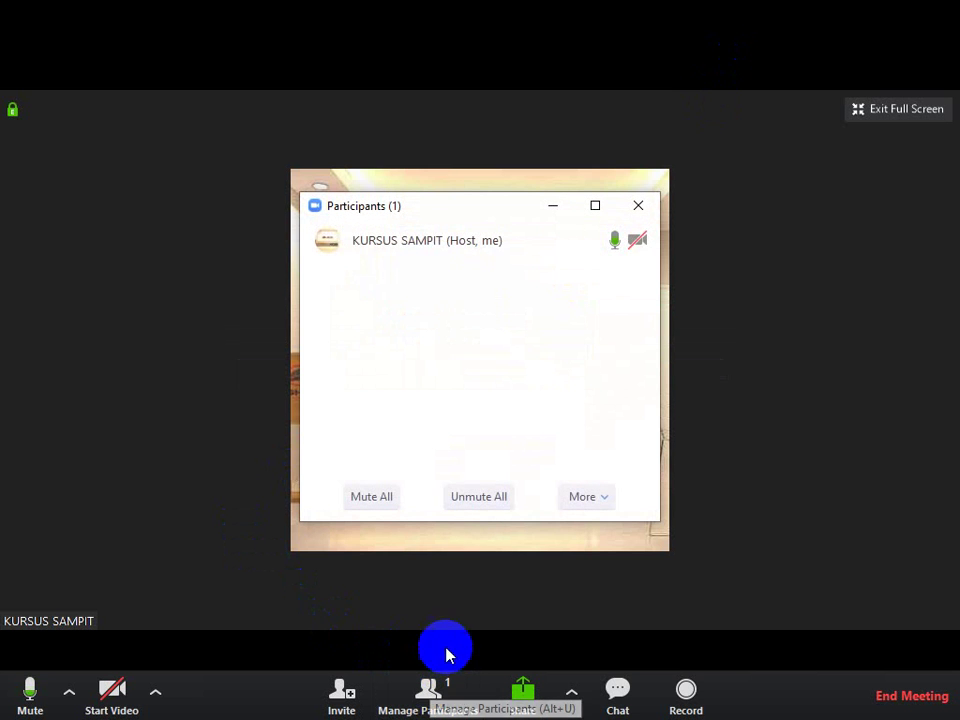
mouse_move(602, 238)
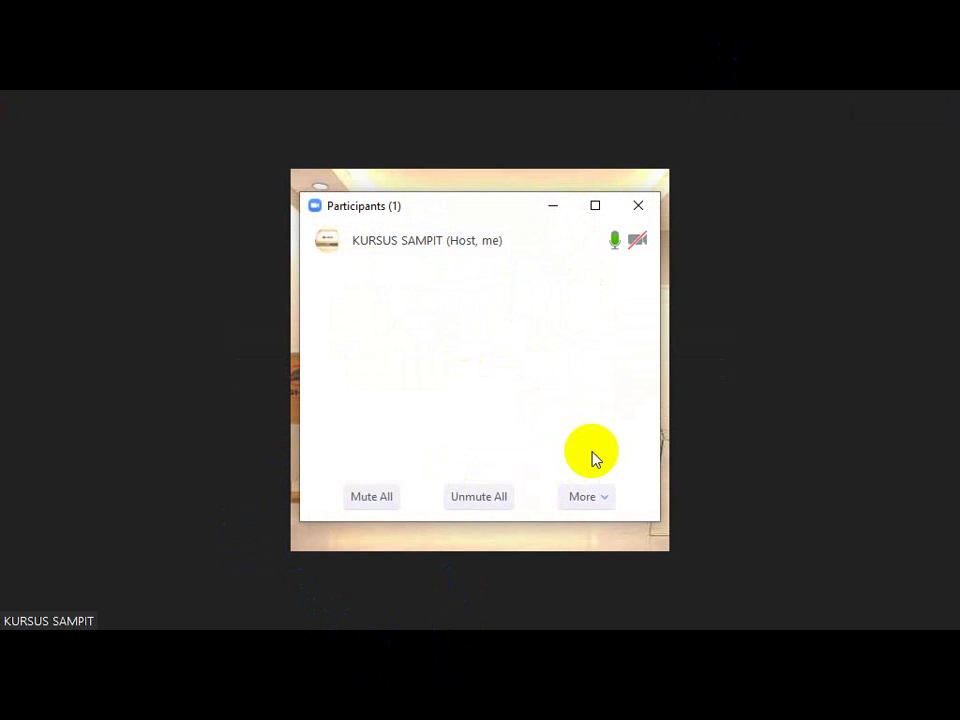
click(585, 497)
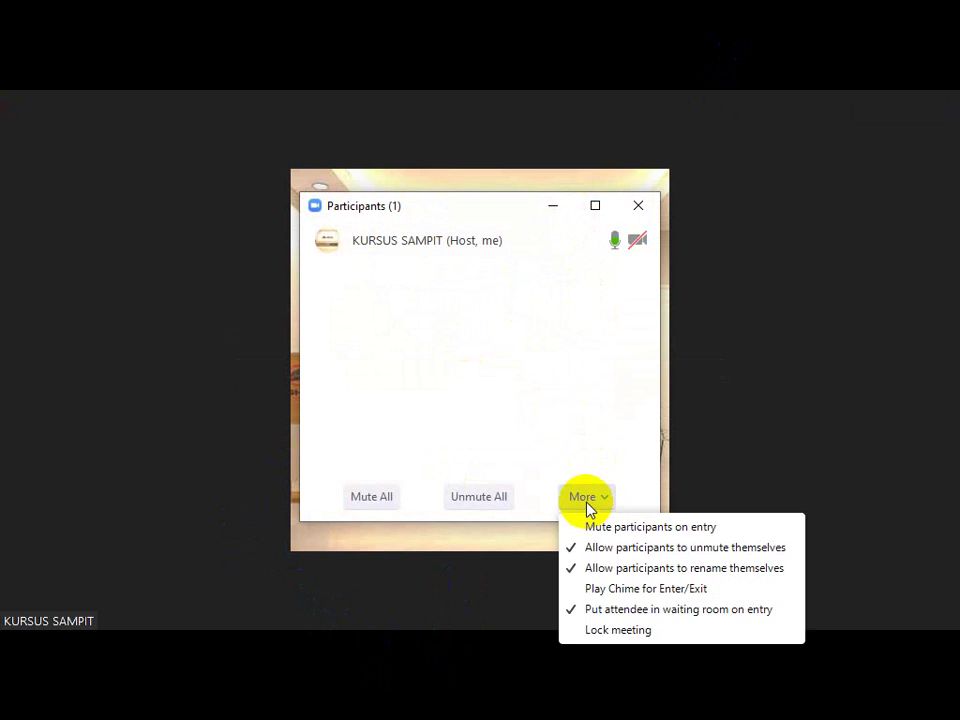
click(556, 208)
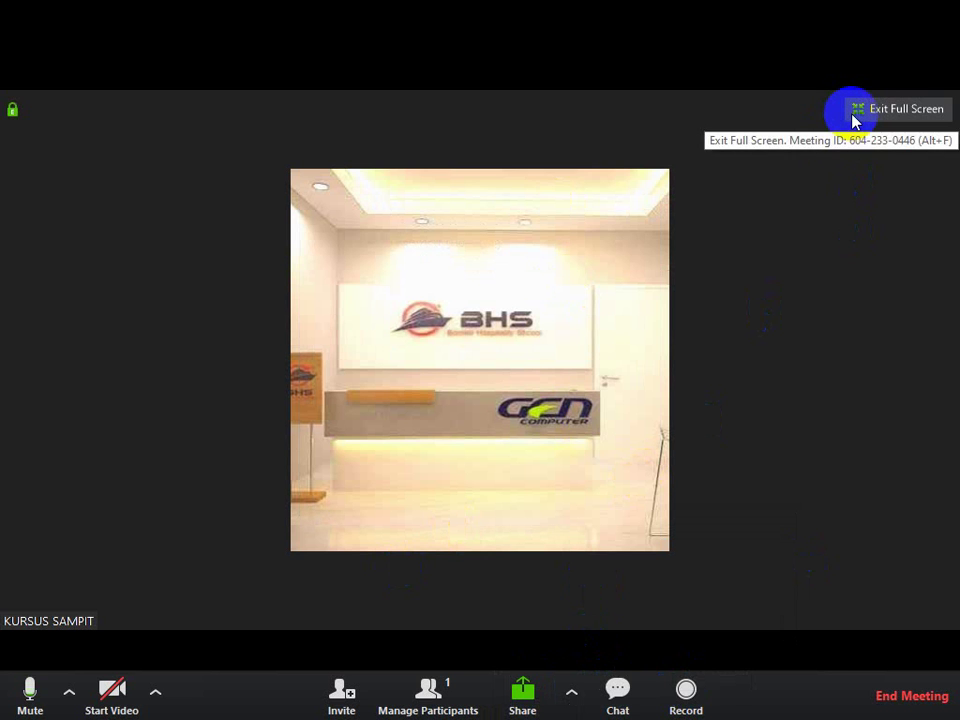
Step: End the meeting for all, postpone the update, and relaunch Zoom
click(904, 695)
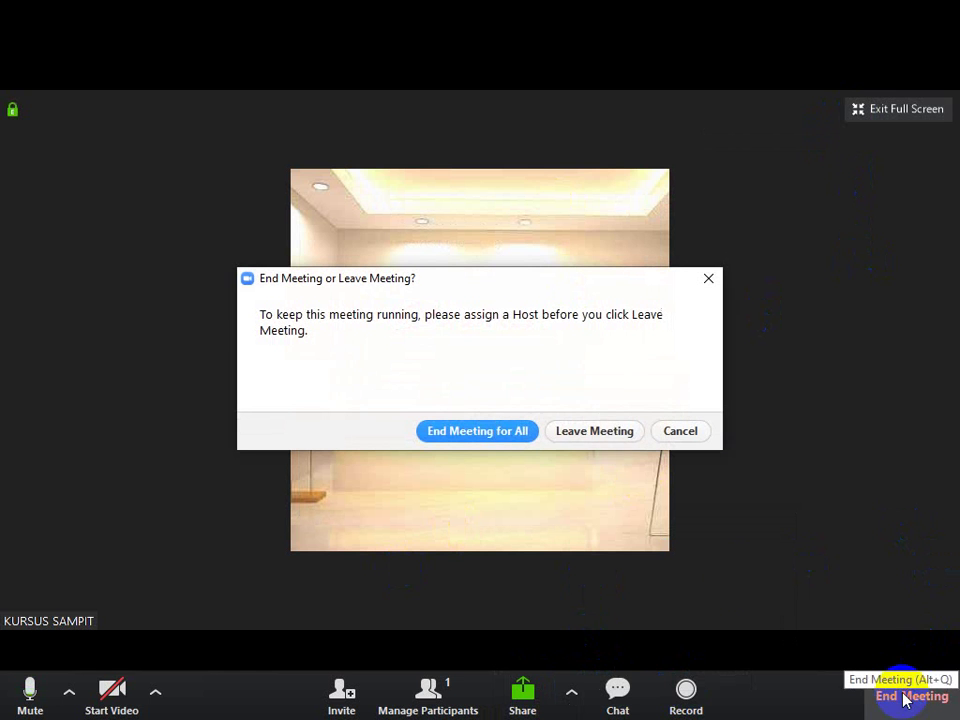
click(505, 440)
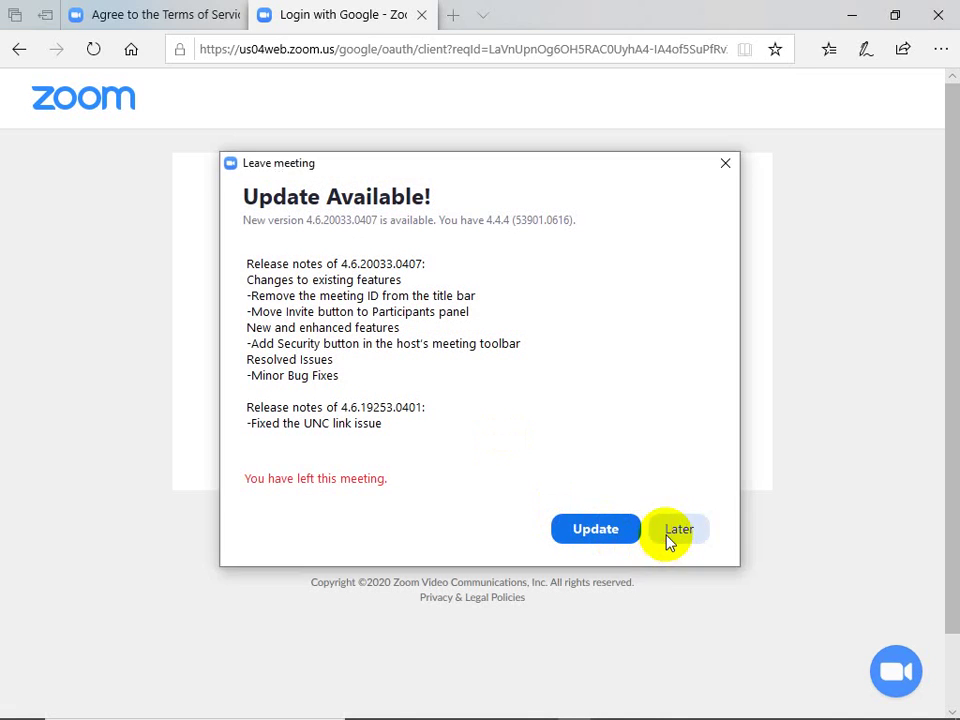
click(673, 538)
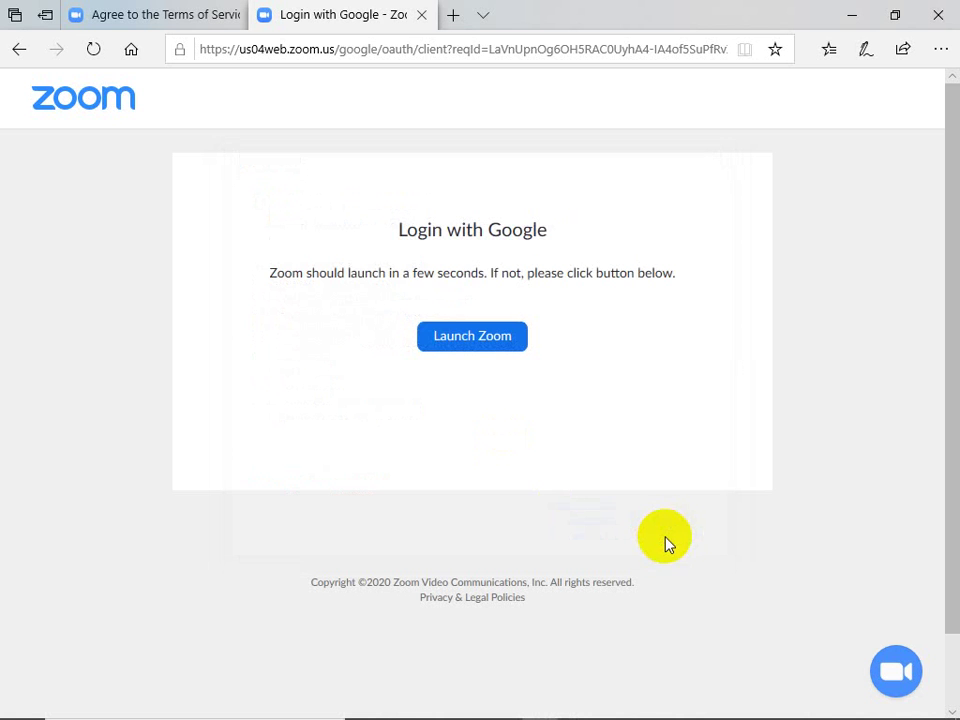
click(428, 336)
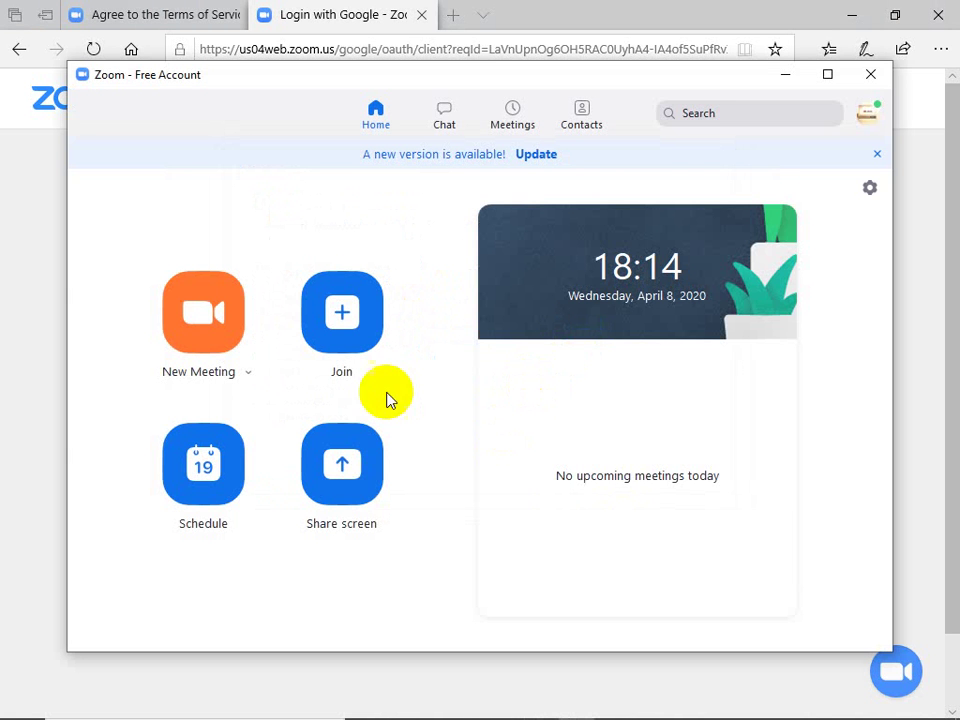
Step: Start a new instant meeting, then leave it and dismiss the update notice
click(212, 317)
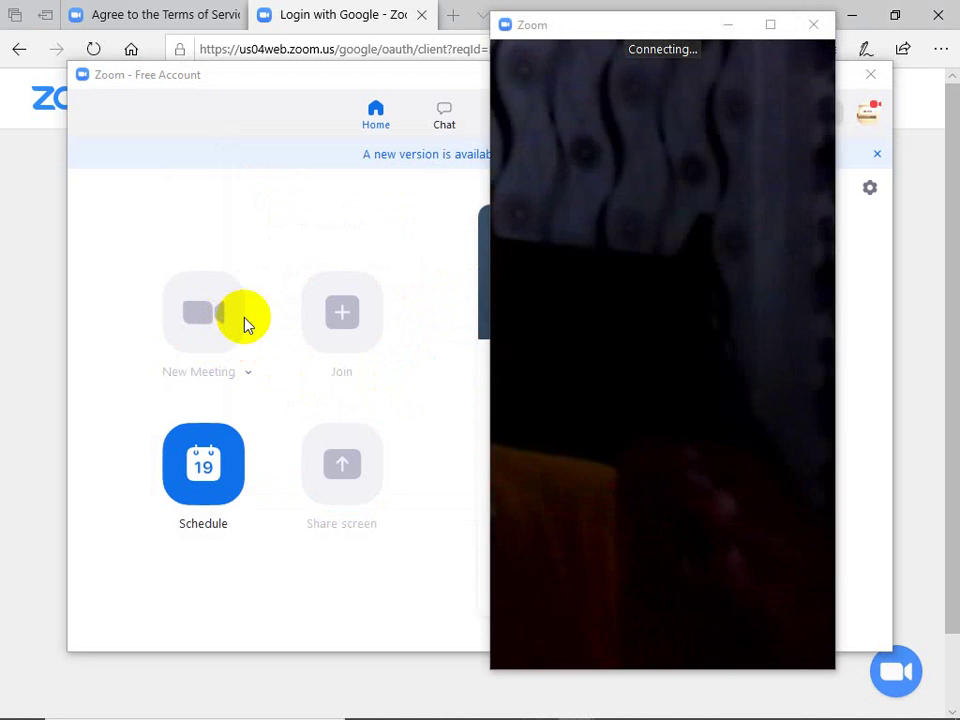
click(246, 325)
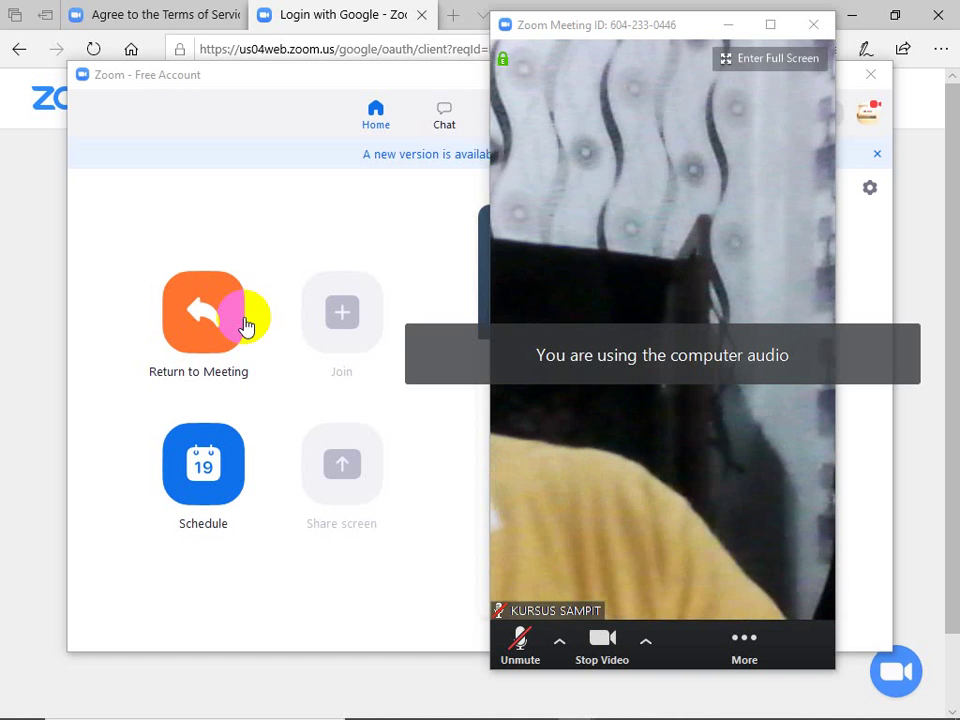
click(810, 27)
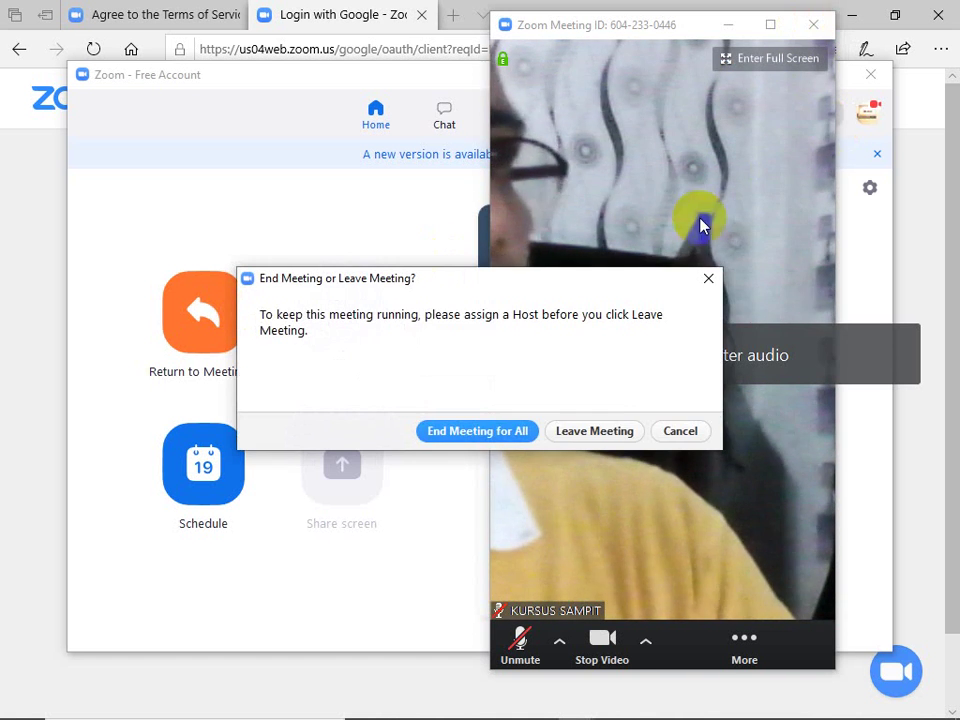
click(586, 431)
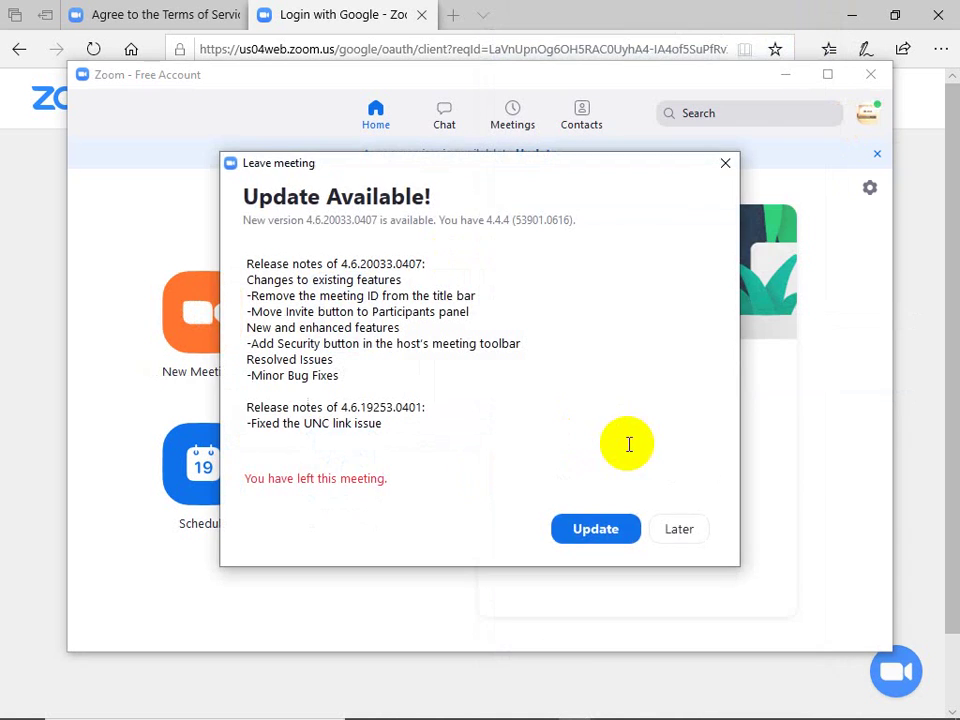
click(675, 530)
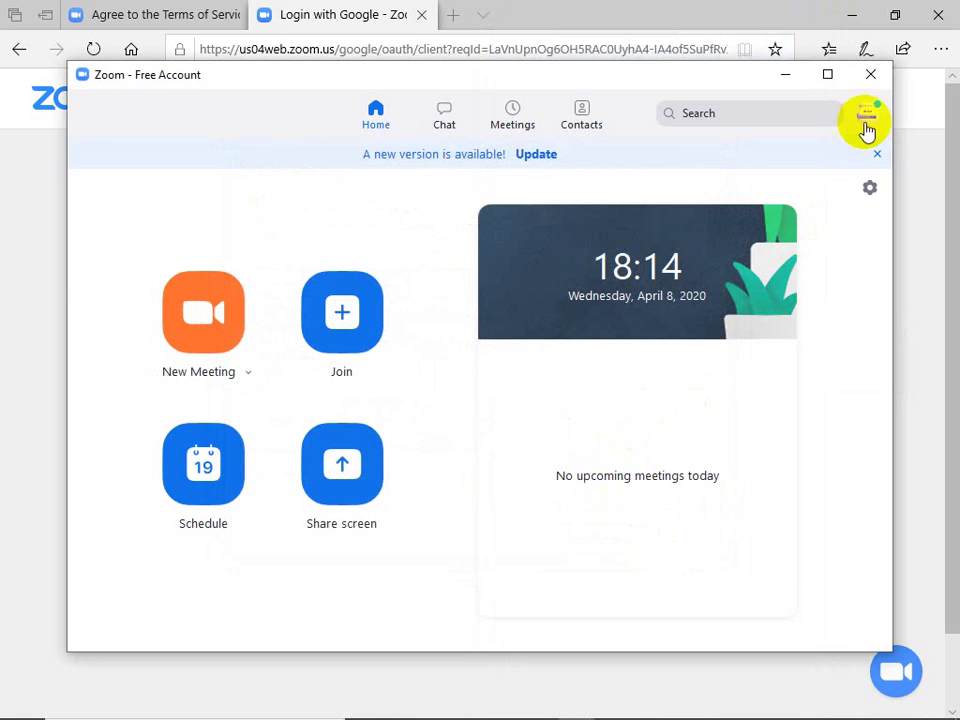
click(867, 116)
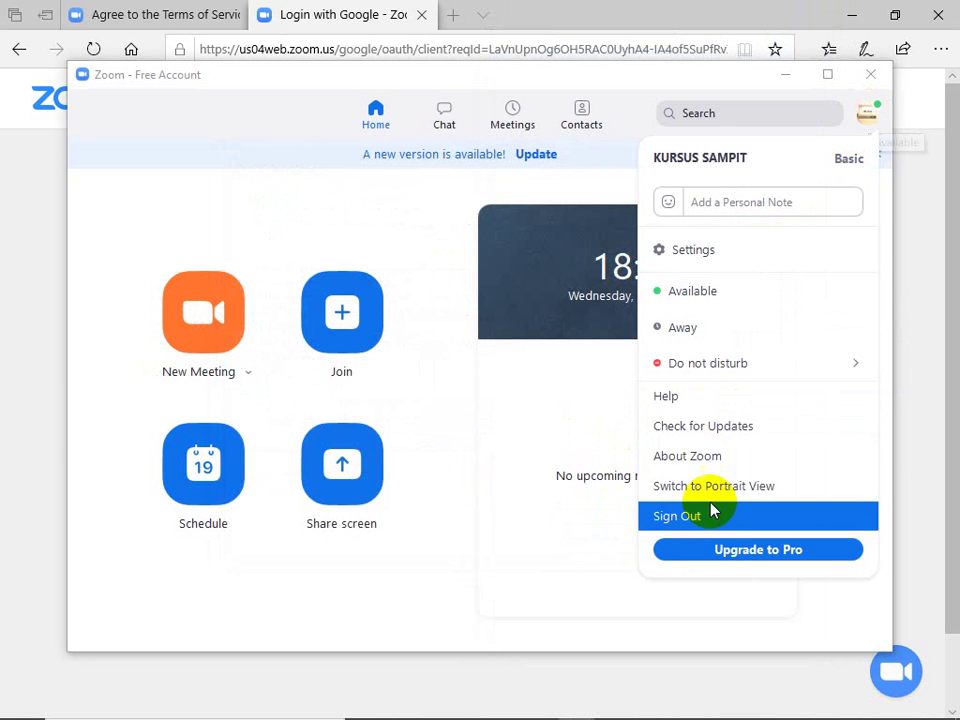
click(676, 517)
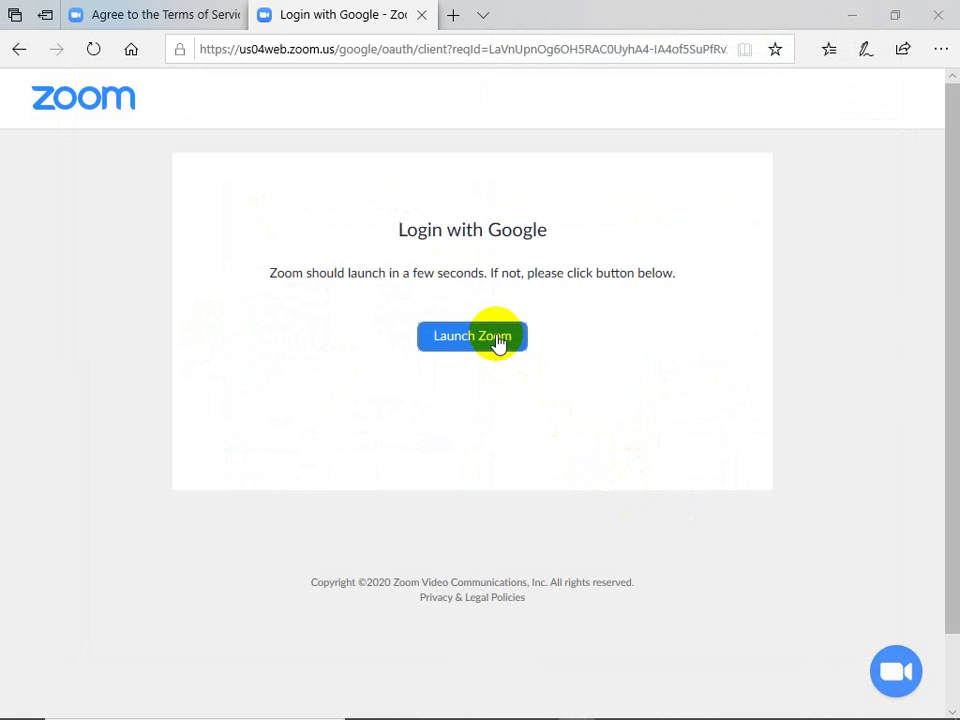
click(497, 341)
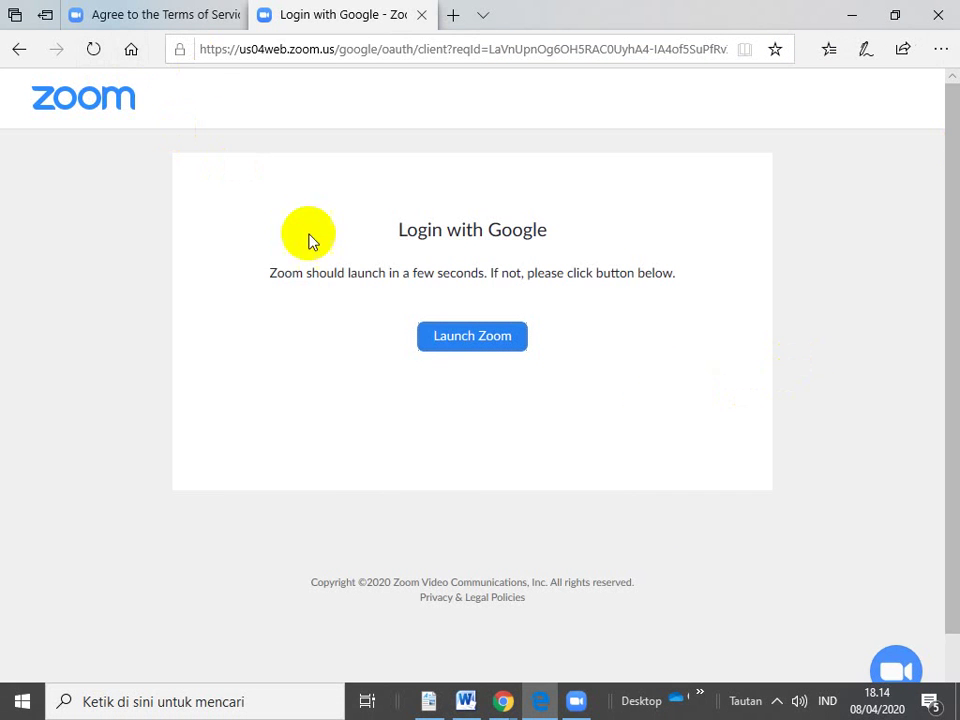
click(436, 342)
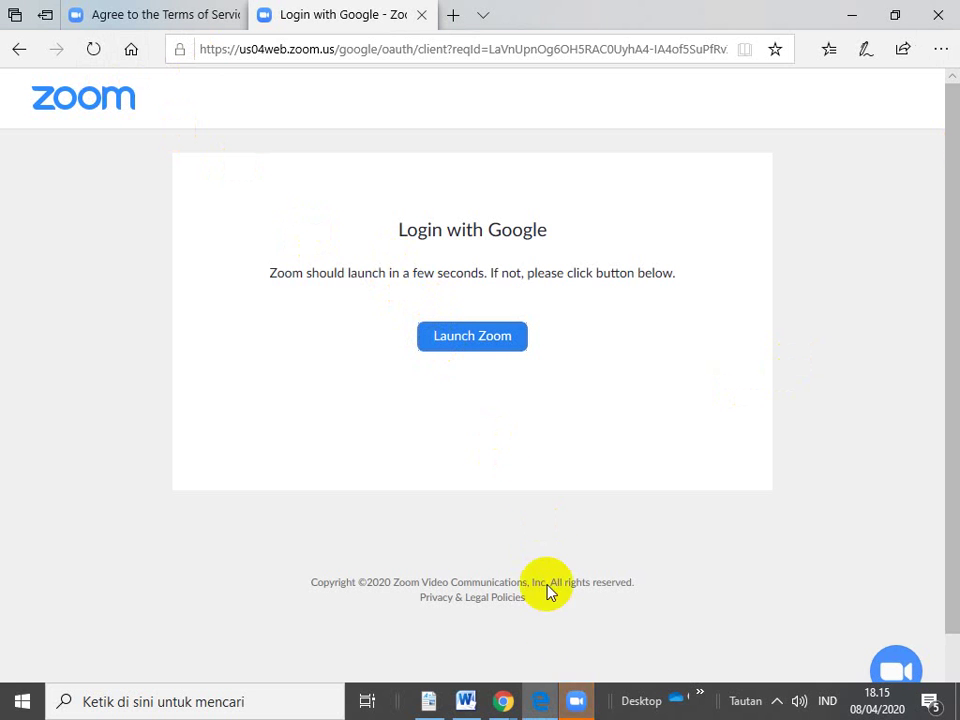
mouse_move(585, 700)
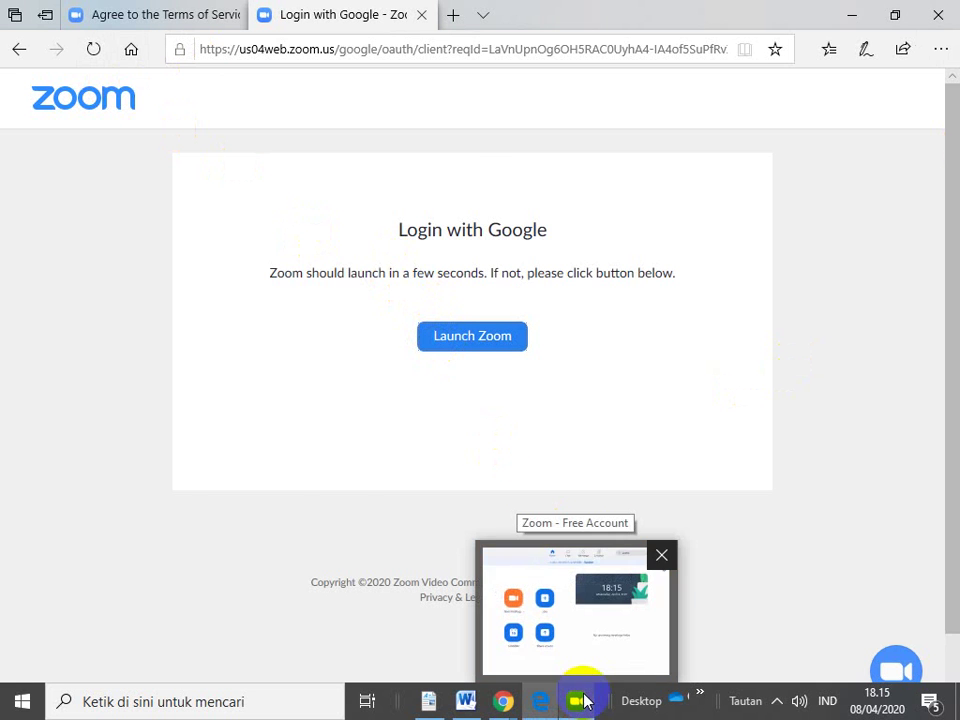
click(585, 700)
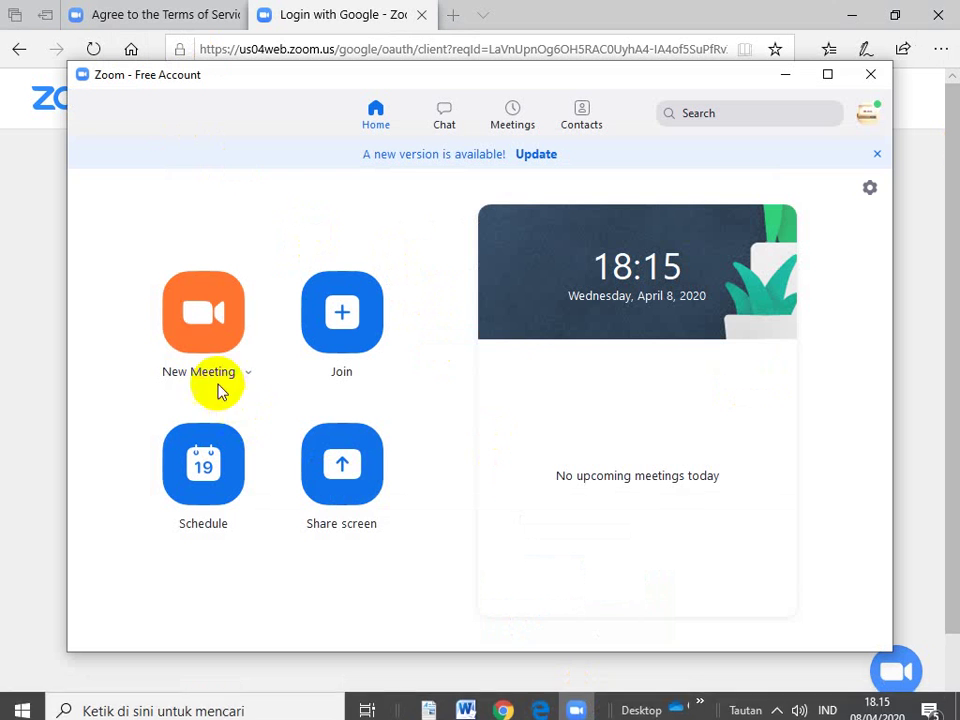
Step: Look at Chat's starred messages, then show the full meeting invitation under Meetings
click(446, 119)
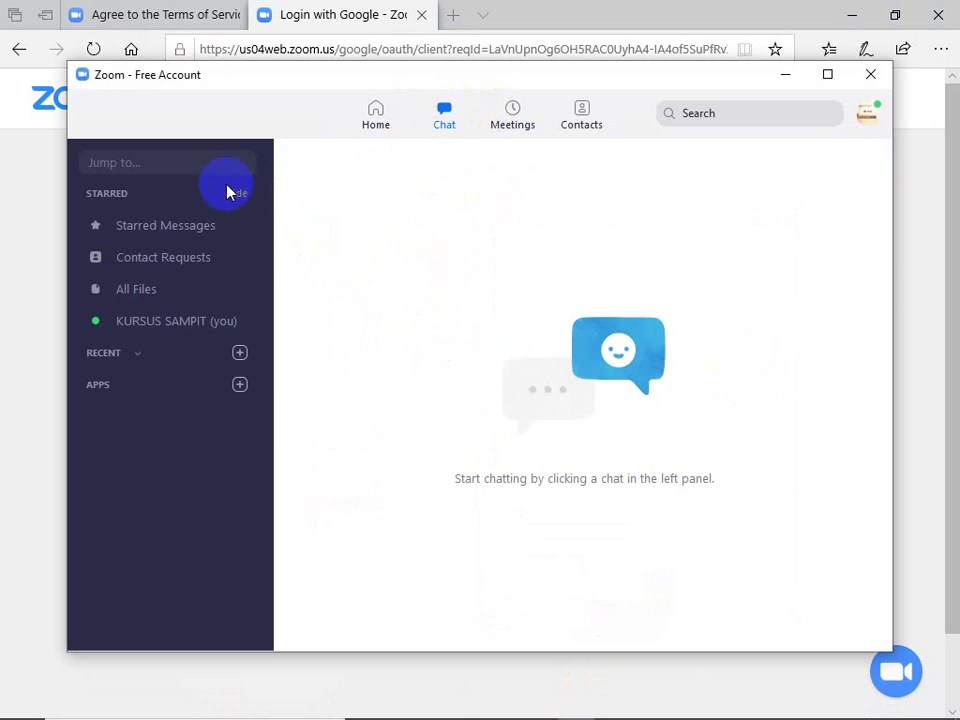
click(187, 227)
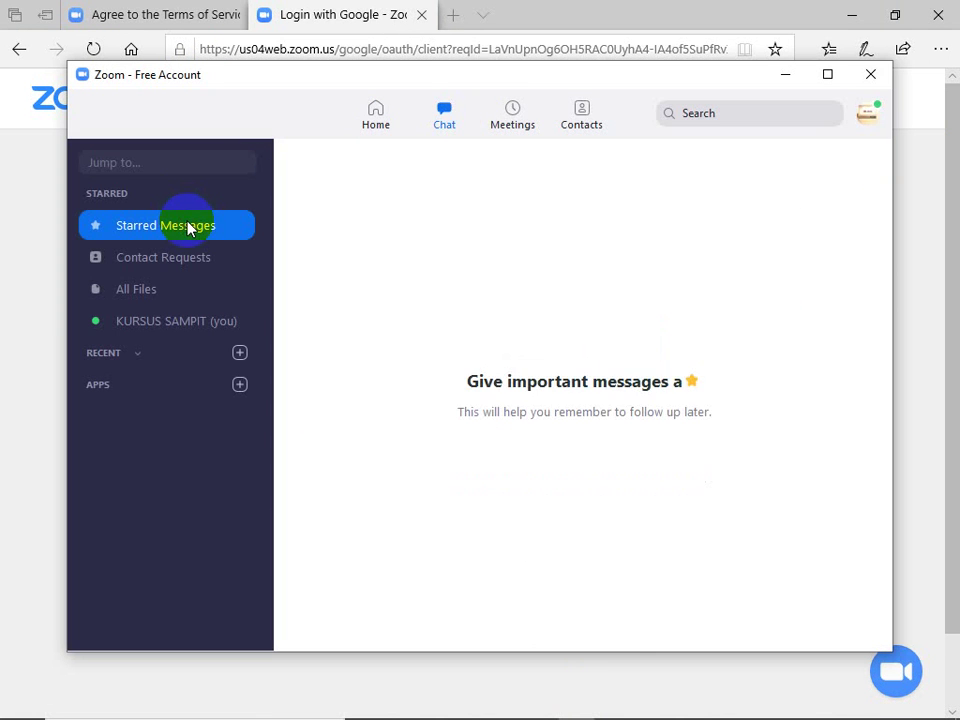
click(507, 118)
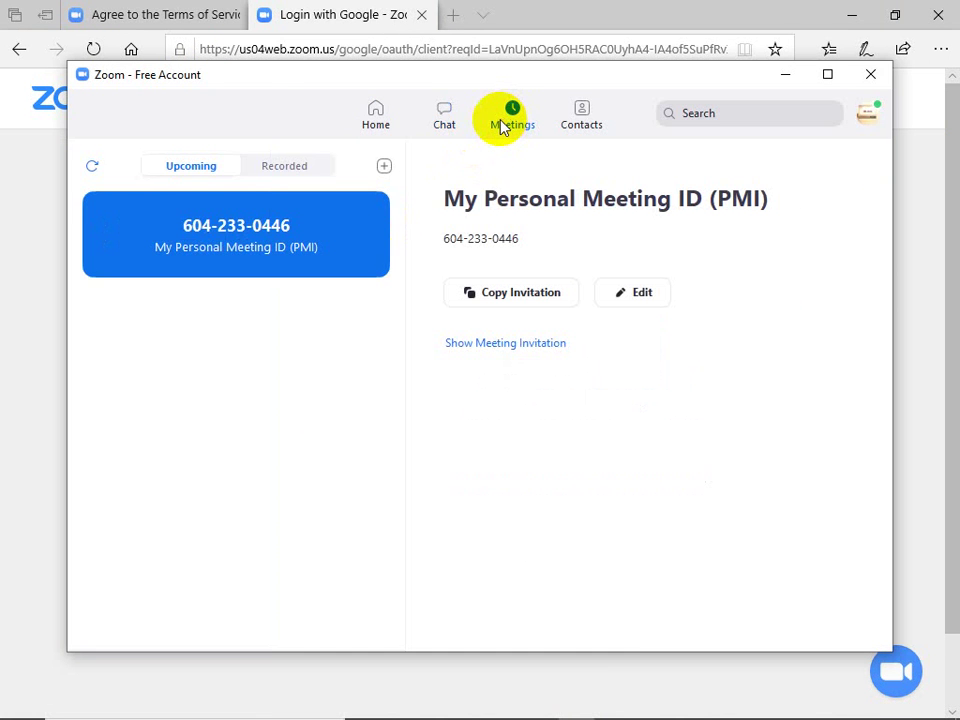
click(484, 346)
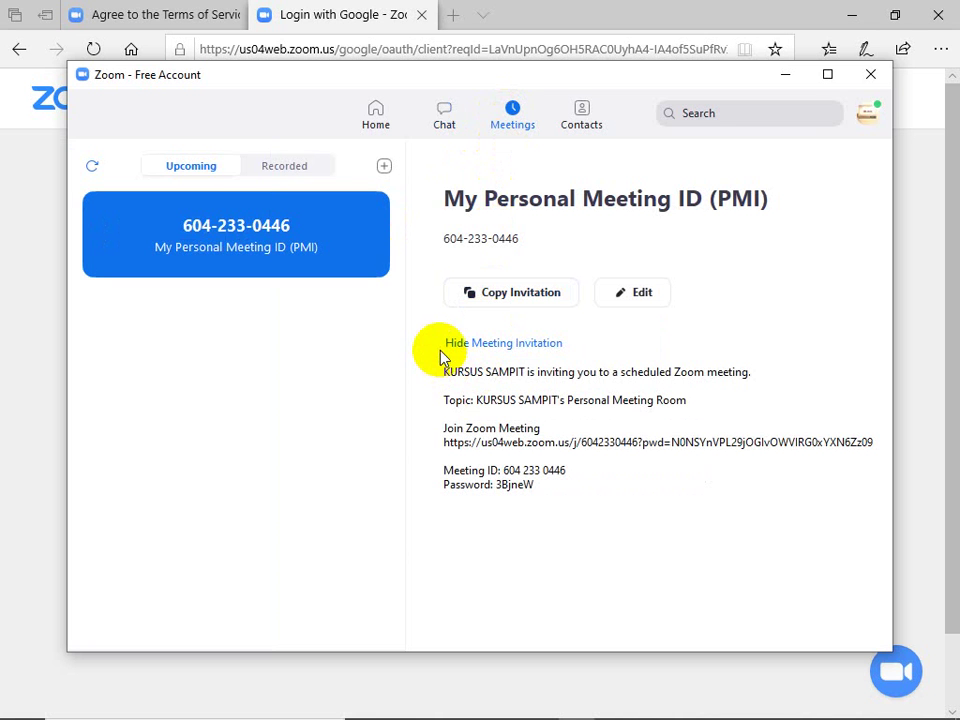
Step: Select the invitation text and meeting ID, then open the Personal Meeting ID settings
drag(538, 499, 444, 364)
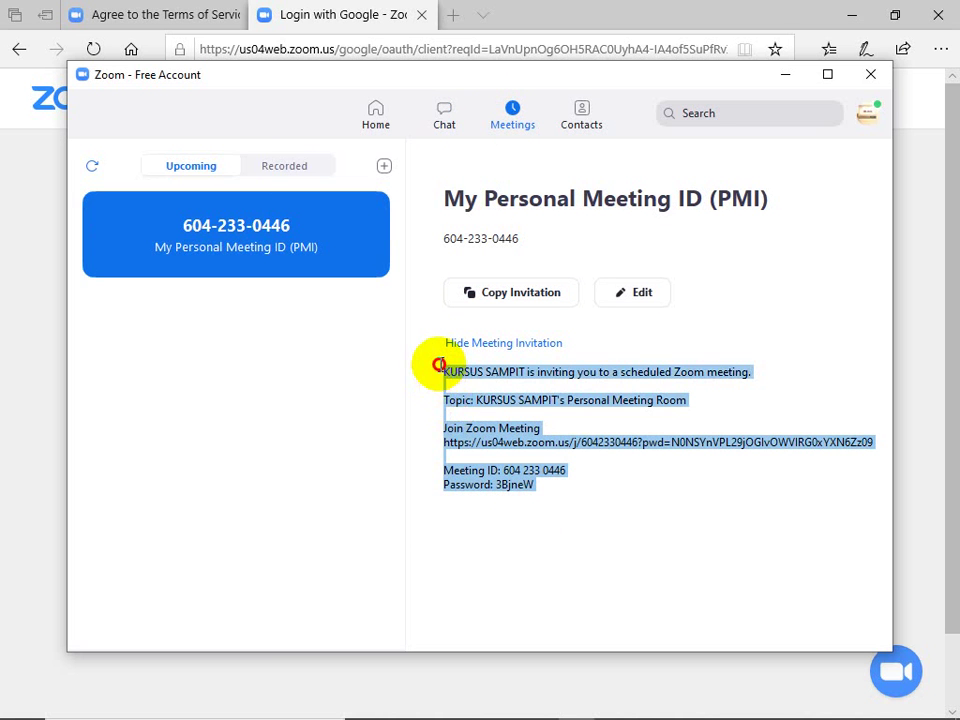
click(465, 450)
drag(502, 469, 567, 469)
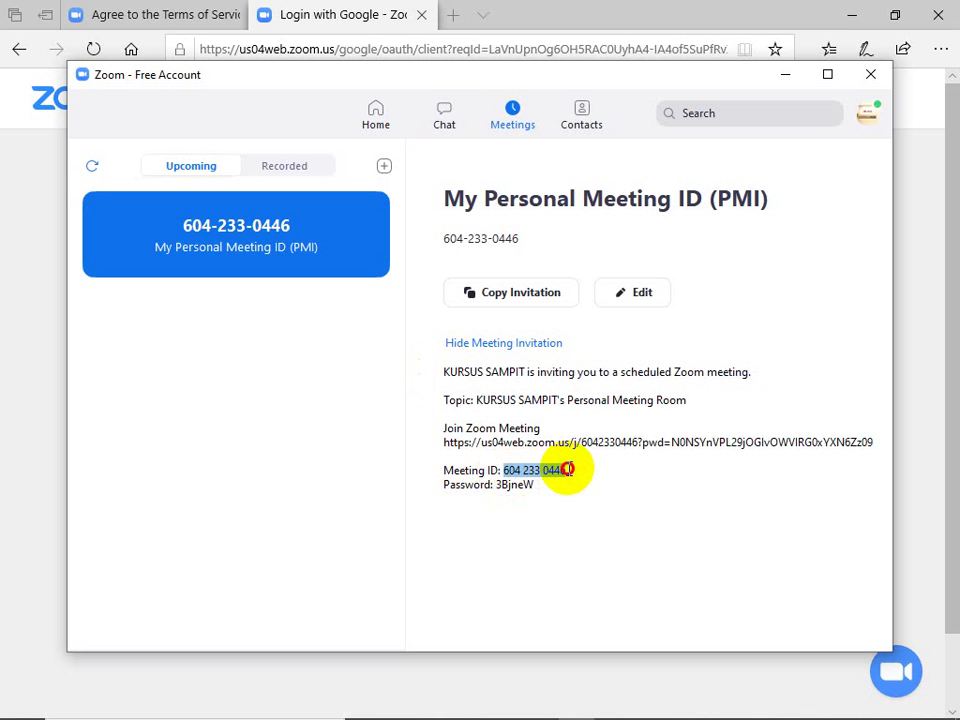
click(600, 463)
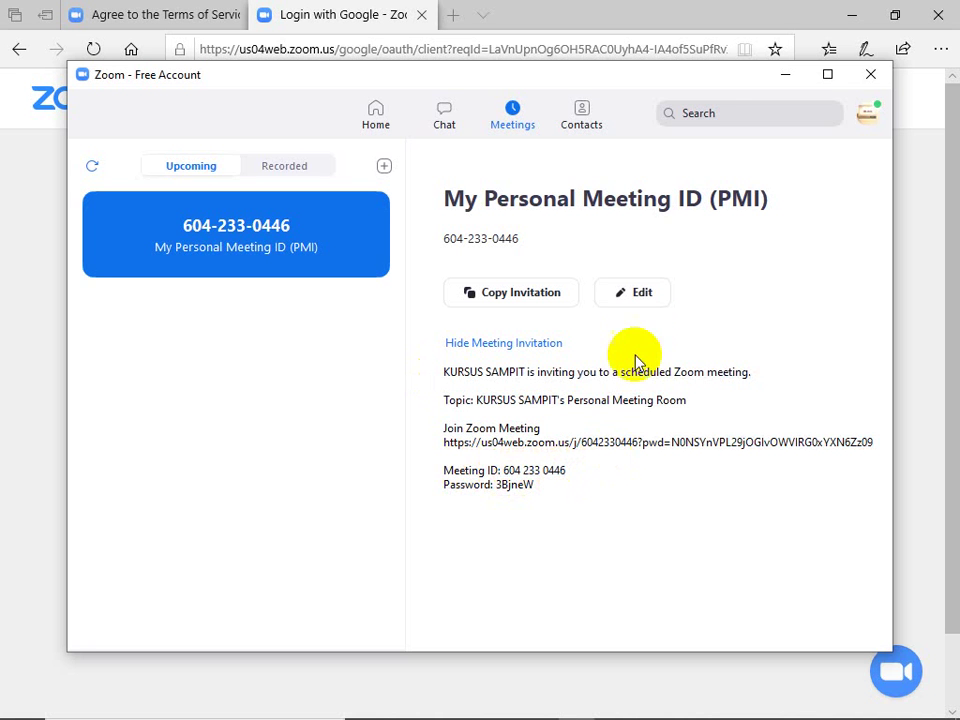
click(638, 302)
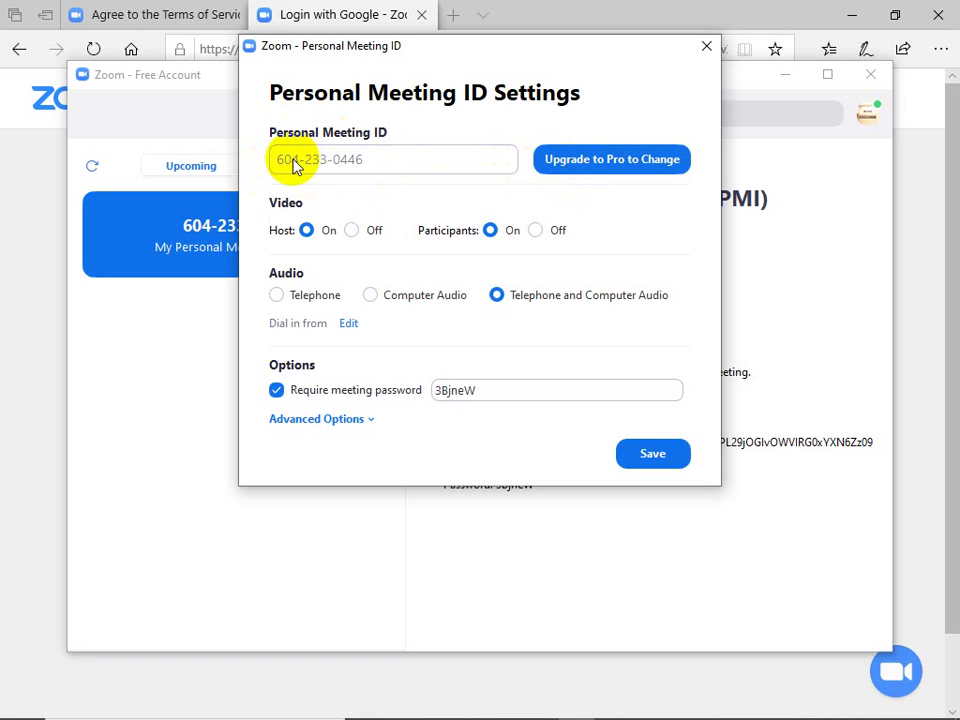
Step: Uncheck Require meeting password in the Personal Meeting ID settings and save the change
drag(372, 157, 300, 168)
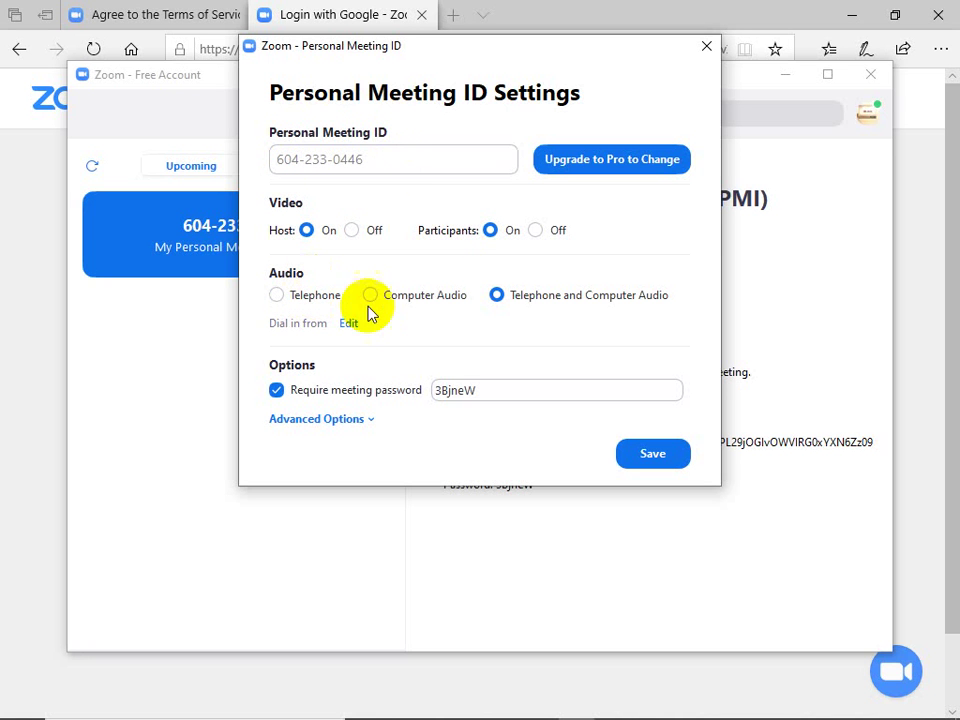
click(495, 296)
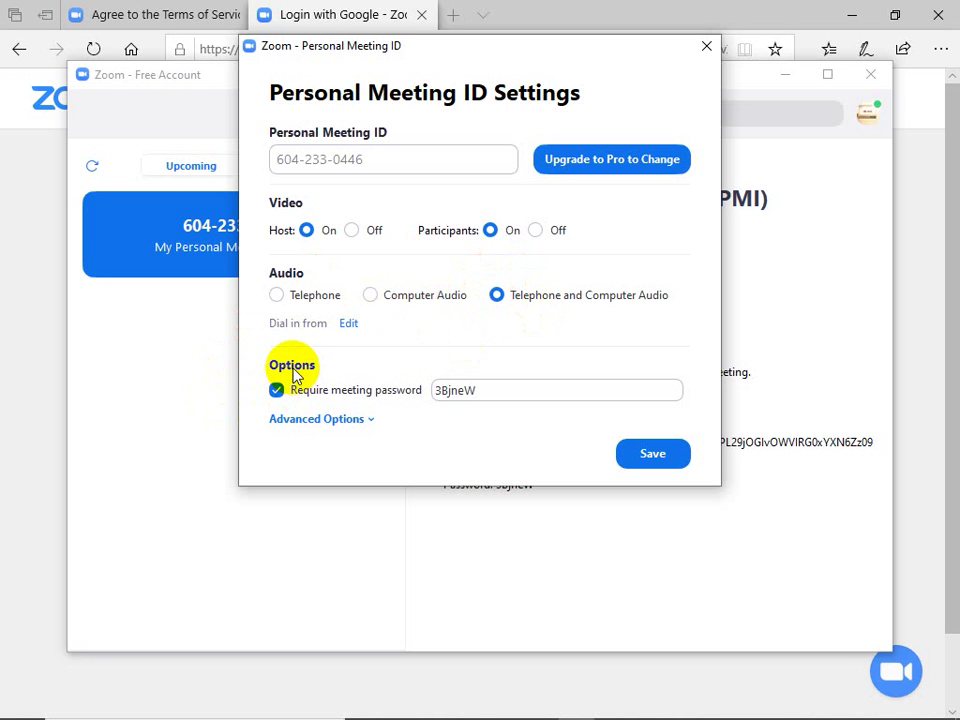
click(338, 399)
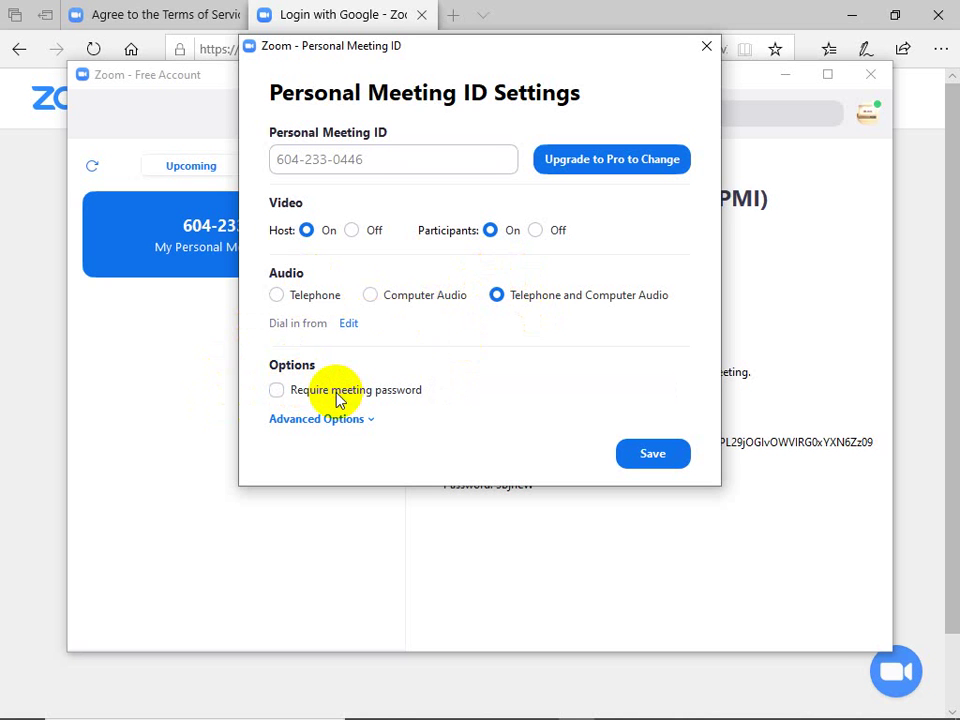
click(653, 455)
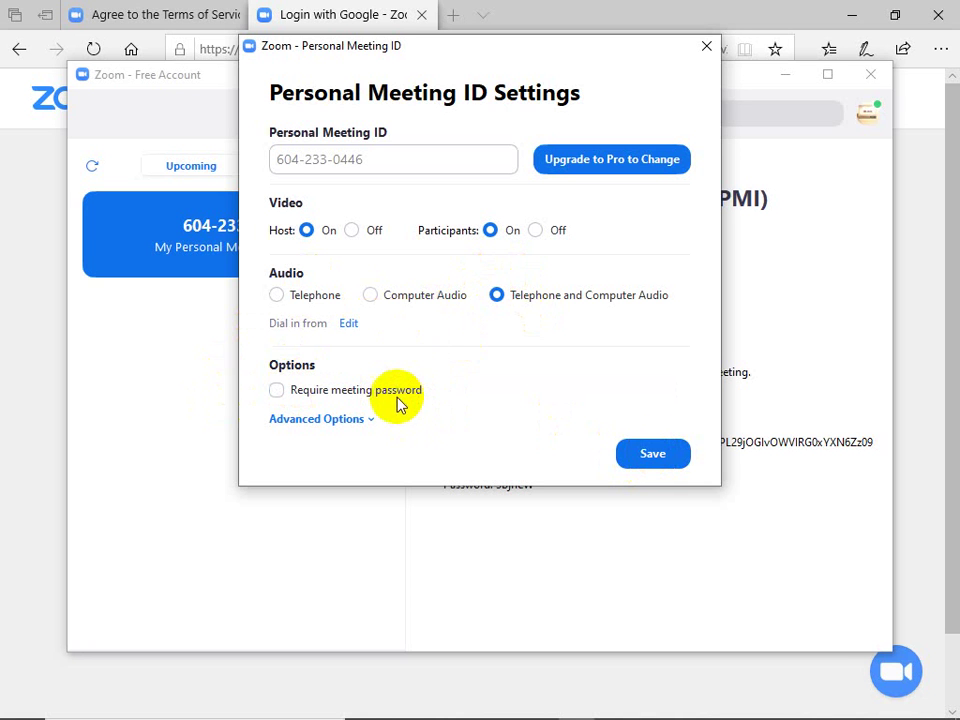
click(396, 399)
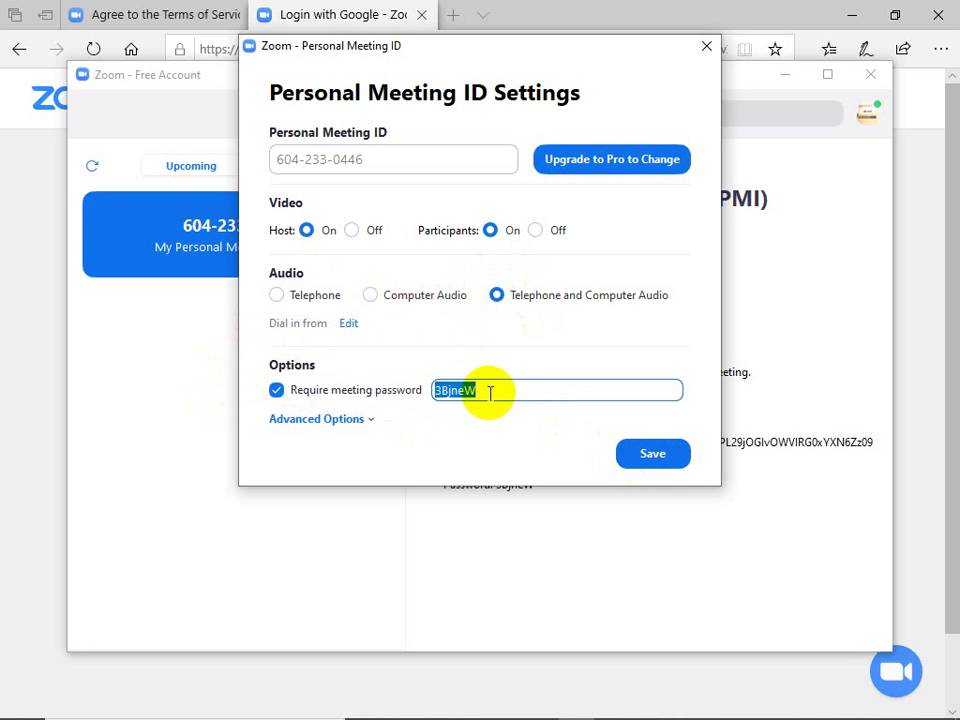
text(123456)
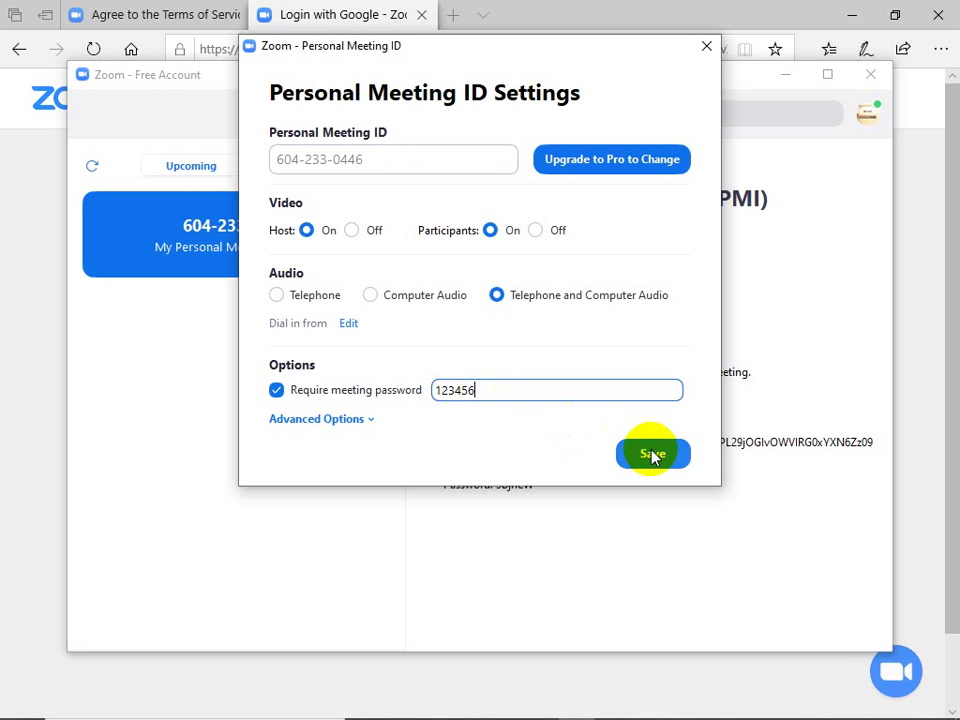
click(314, 397)
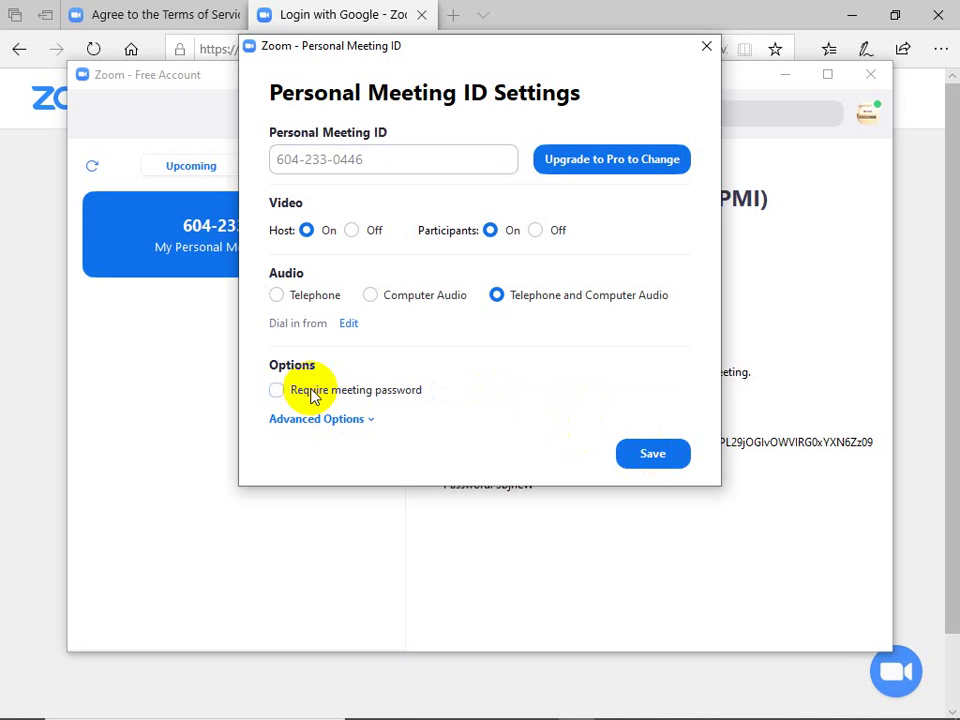
click(655, 456)
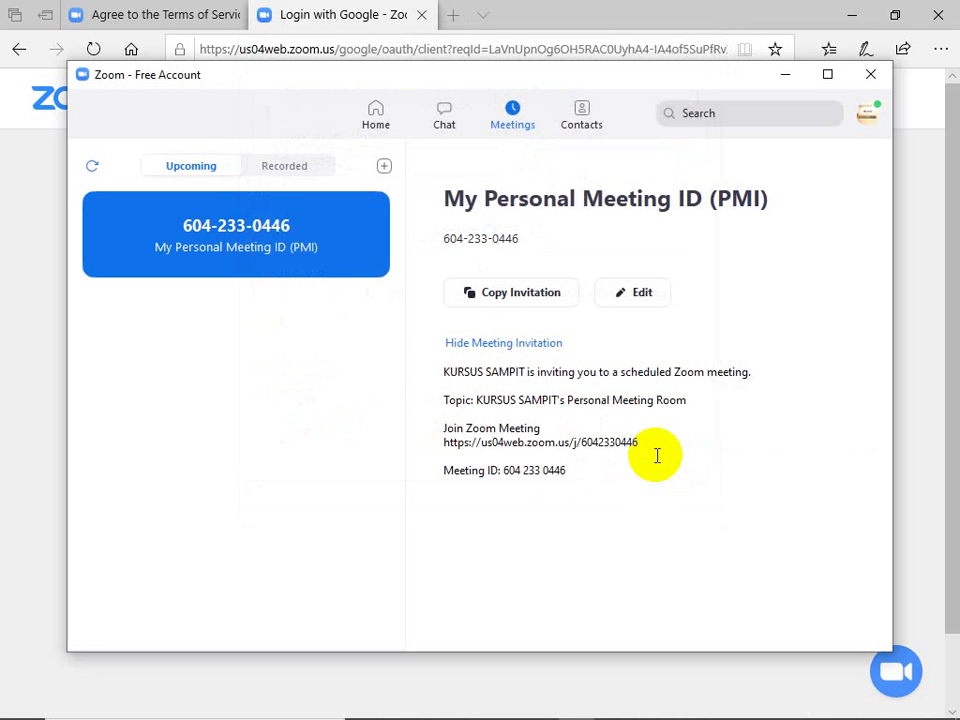
Step: Copy the updated PMI invitation, now showing only the join link and meeting ID
click(519, 300)
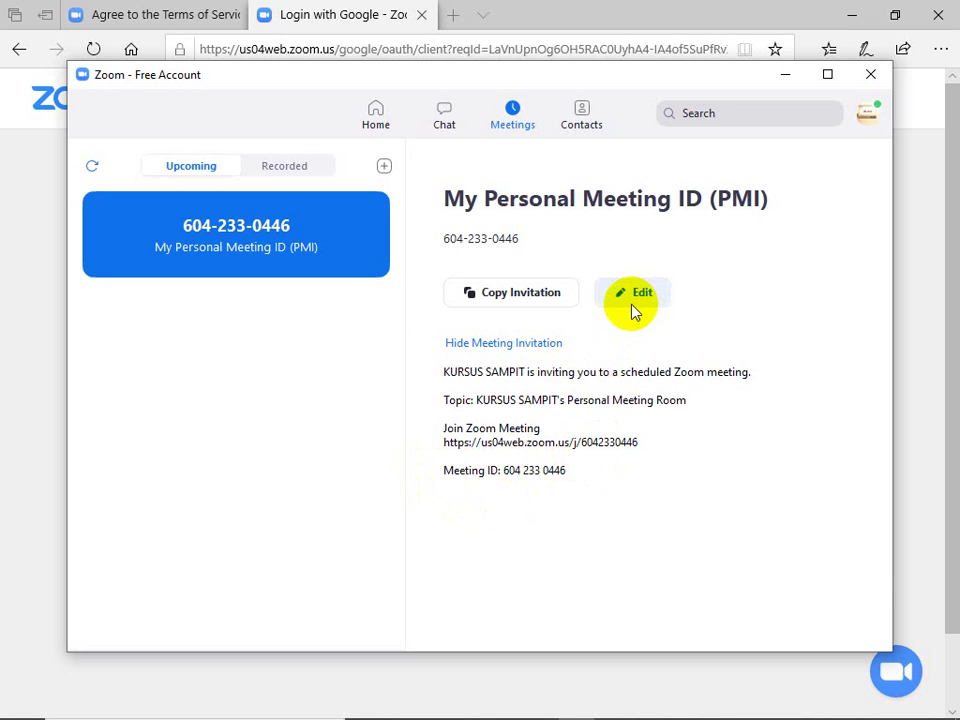
click(506, 293)
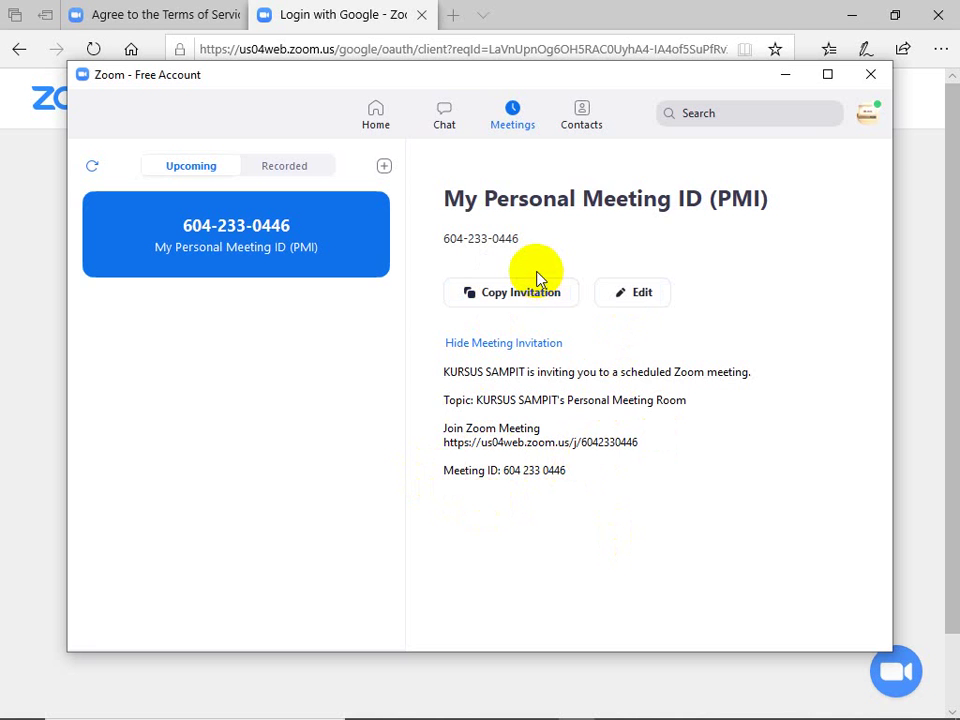
Step: Minimize Zoom and bring up WhatsApp Web in Chrome, closing the duplicate WhatsApp tab
click(787, 77)
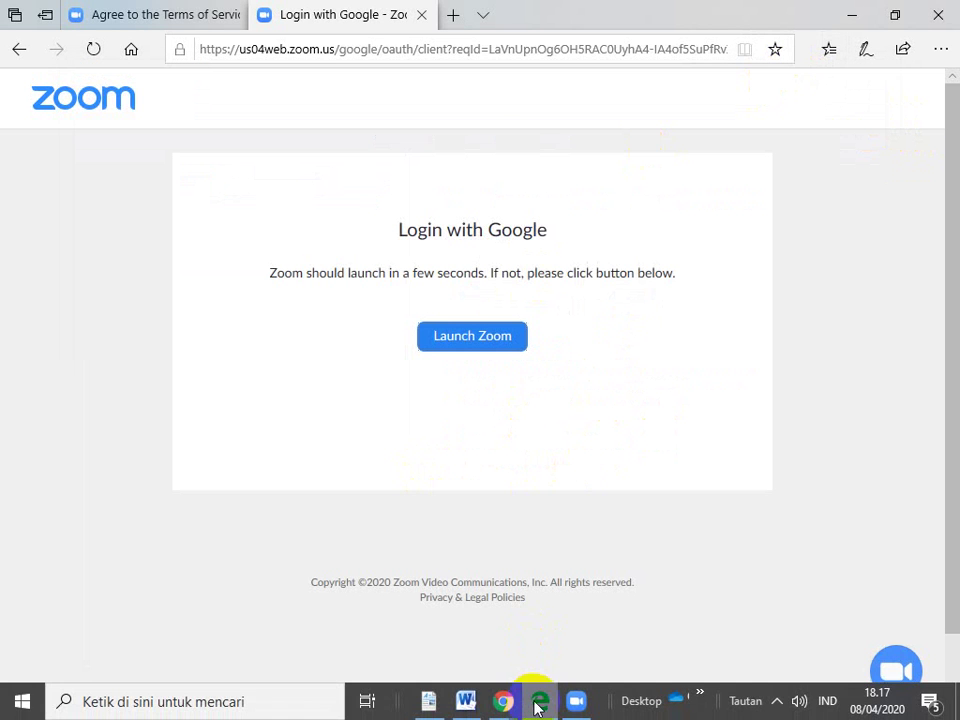
mouse_move(513, 697)
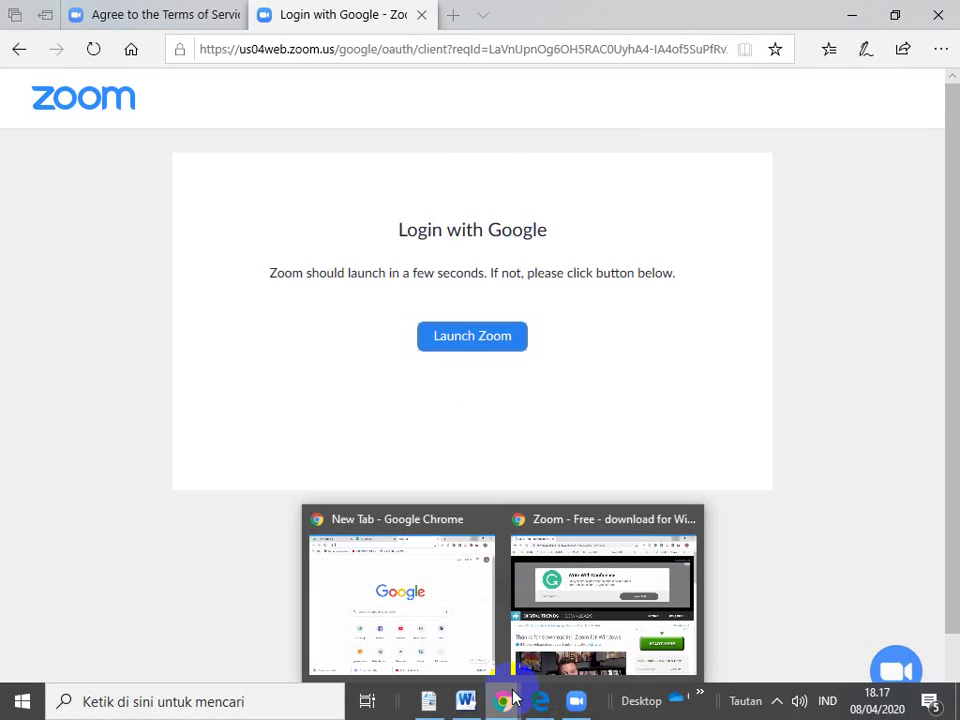
click(450, 581)
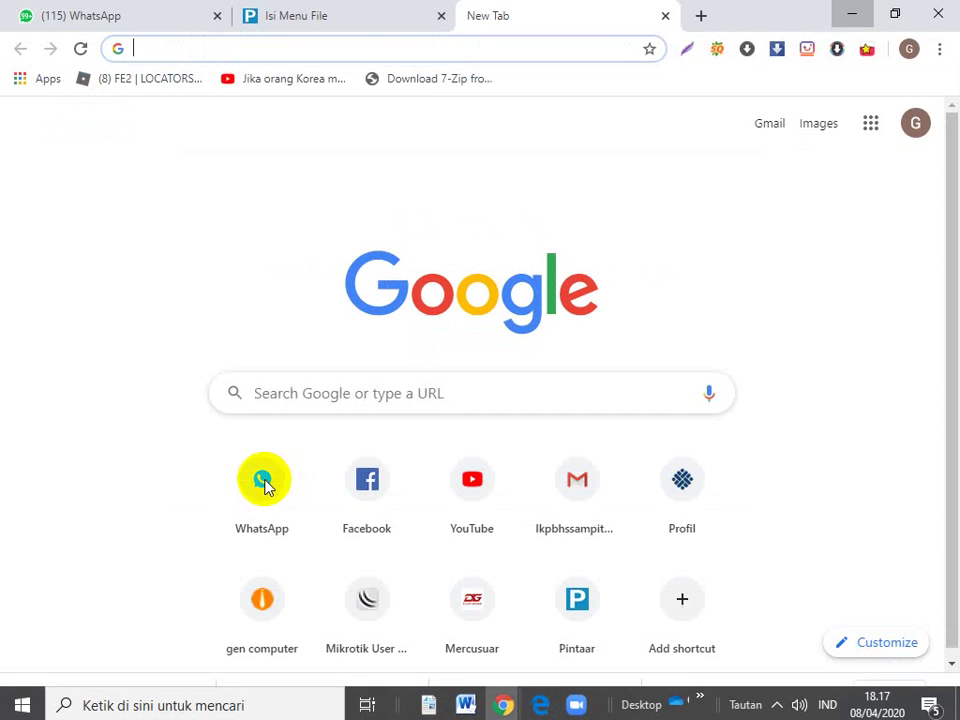
click(265, 485)
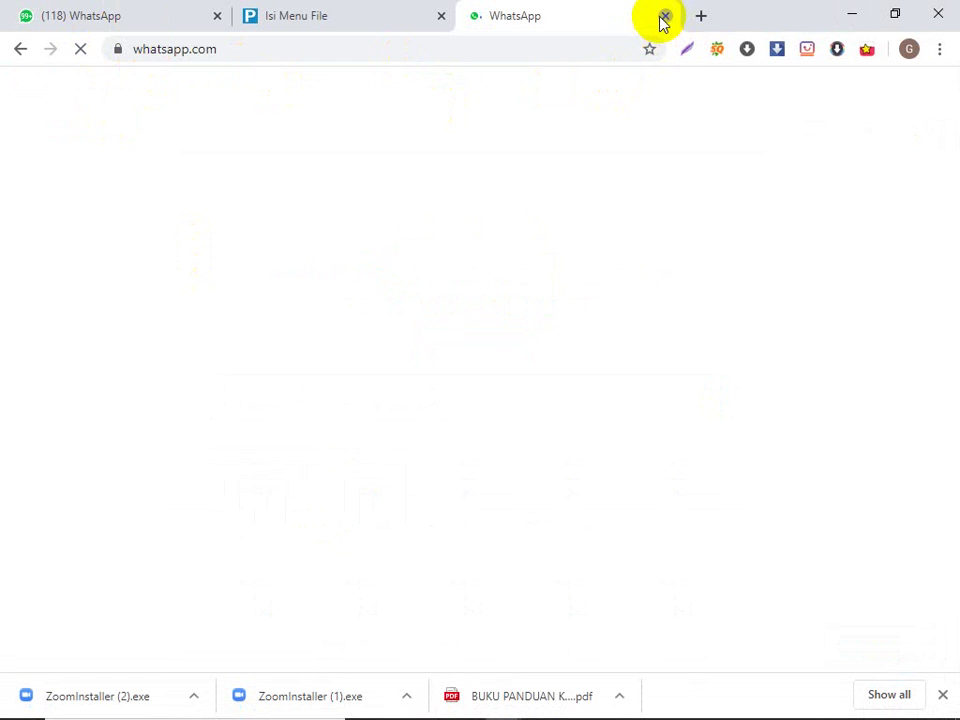
click(664, 16)
Step: Search WhatsApp chats for 'indosat' and open the 'Indosatku Yg Saat Ini' conversation
click(151, 22)
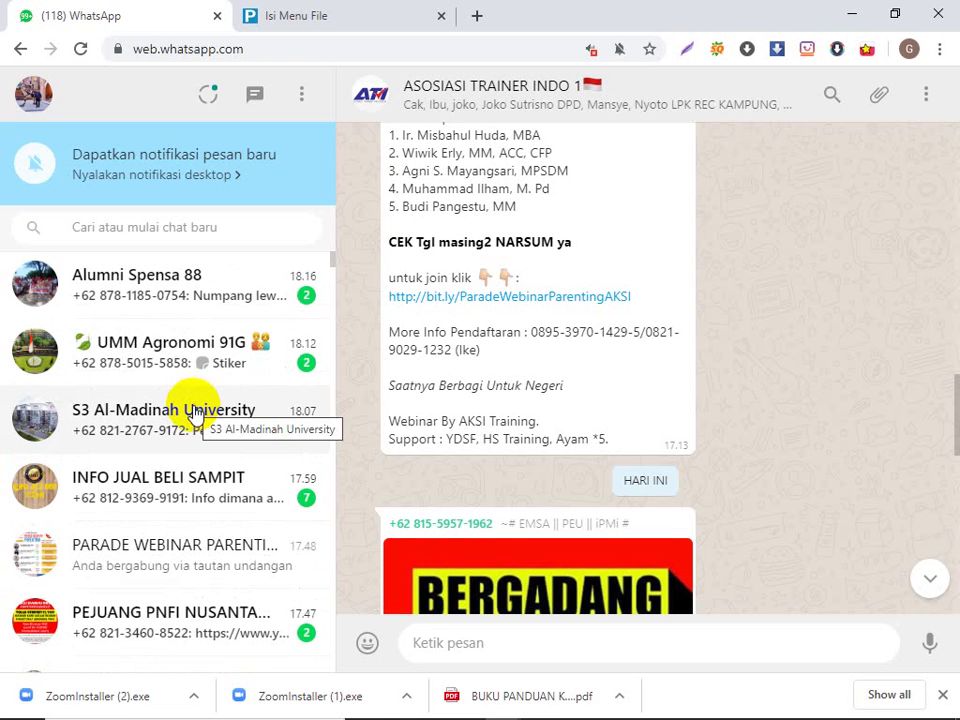
scroll(168, 558, down, 1)
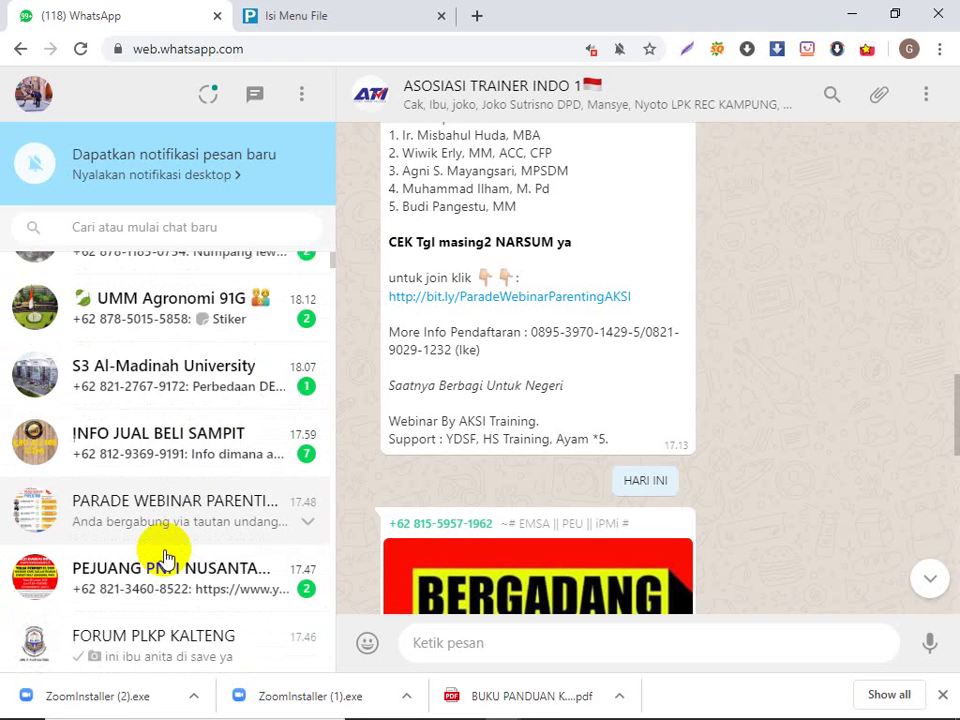
scroll(168, 558, down, 5)
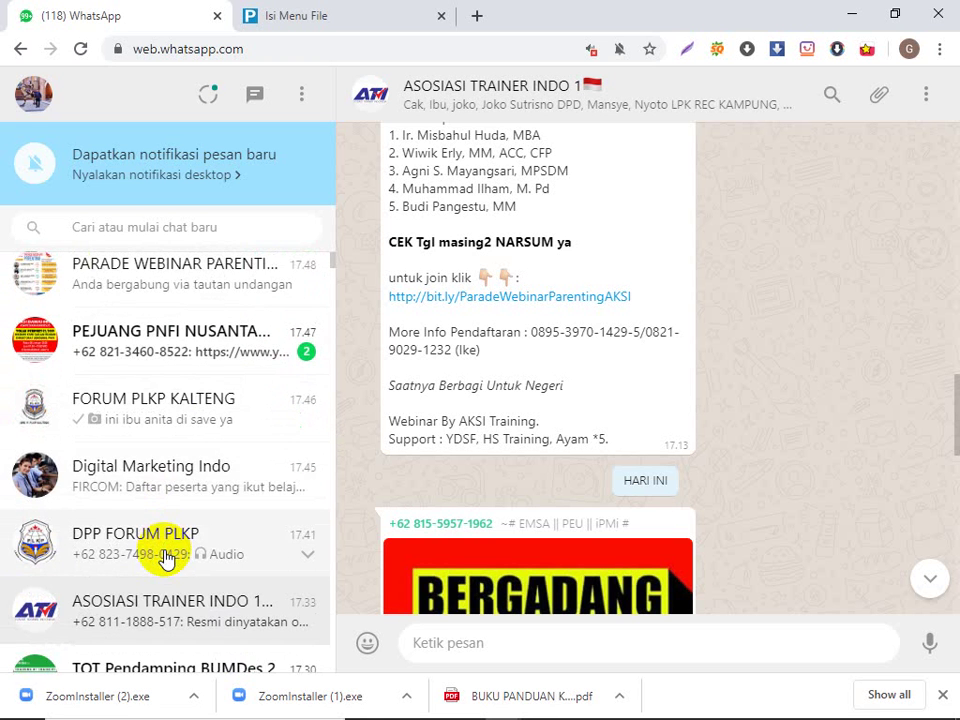
scroll(168, 558, down, 2)
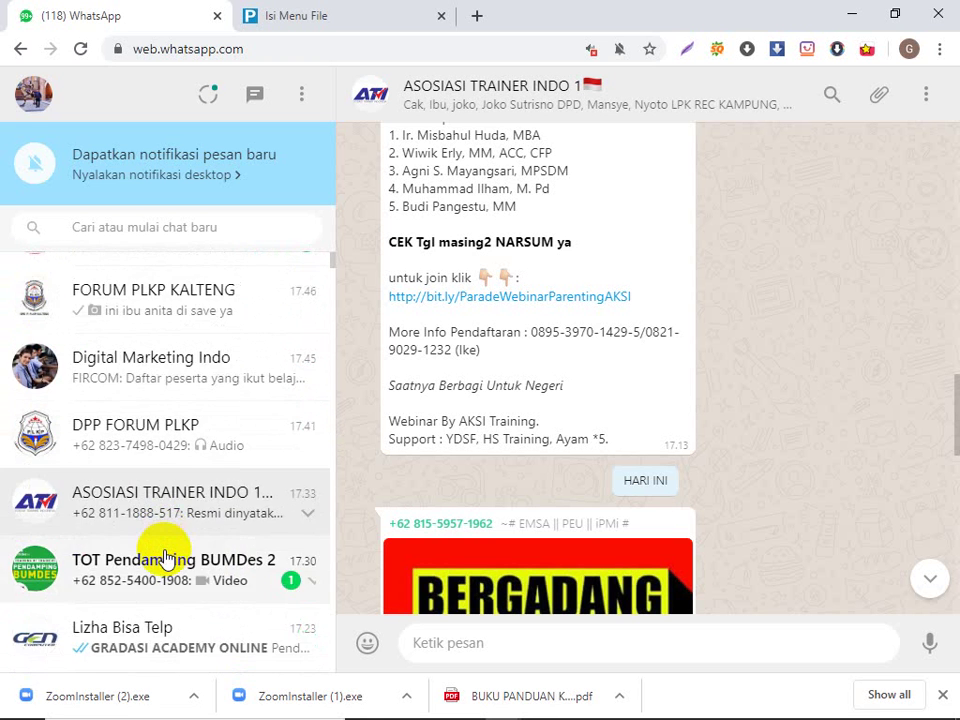
scroll(168, 558, down, 4)
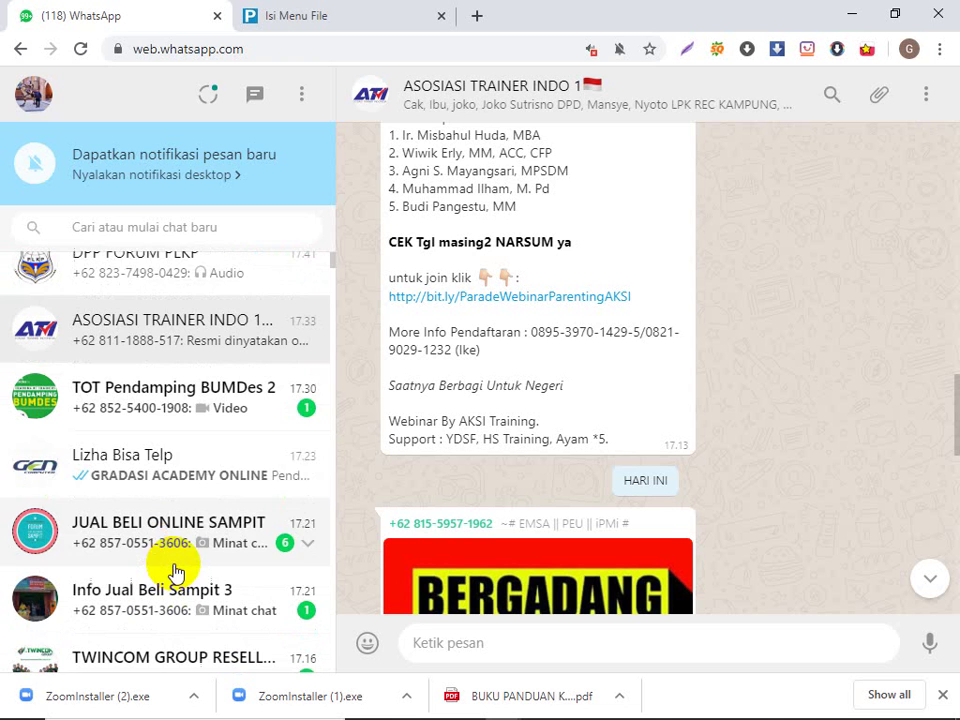
click(134, 226)
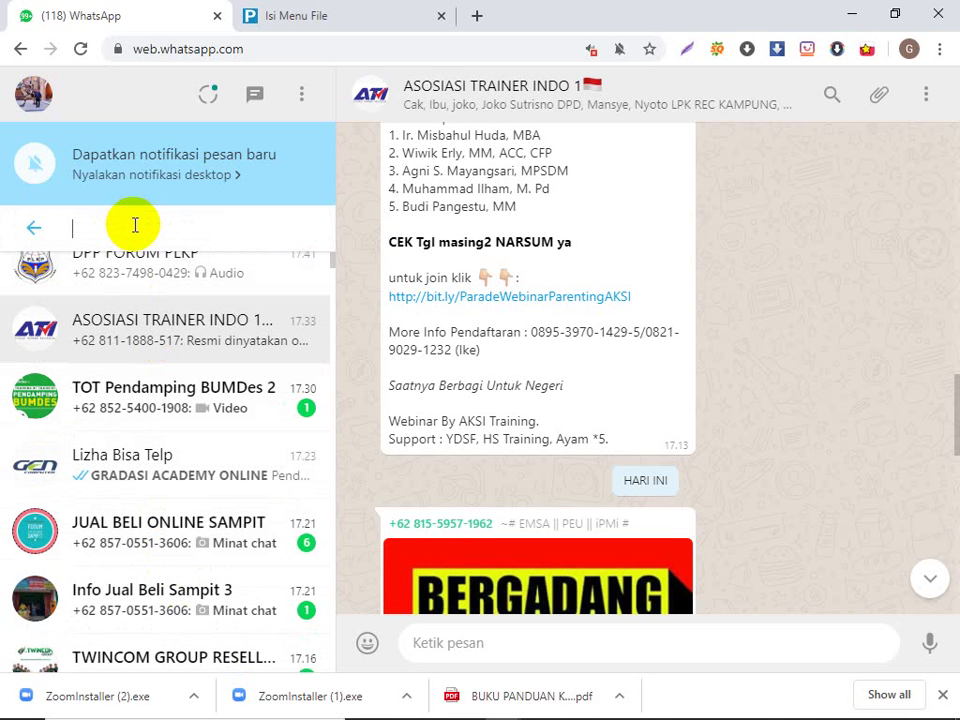
text(indosat)
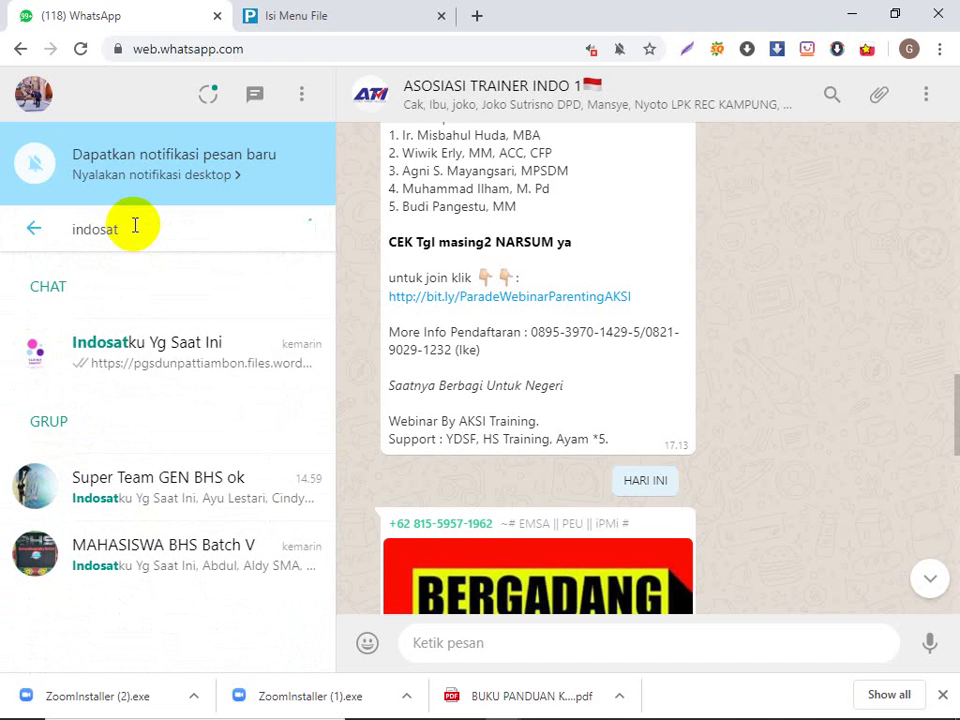
click(141, 358)
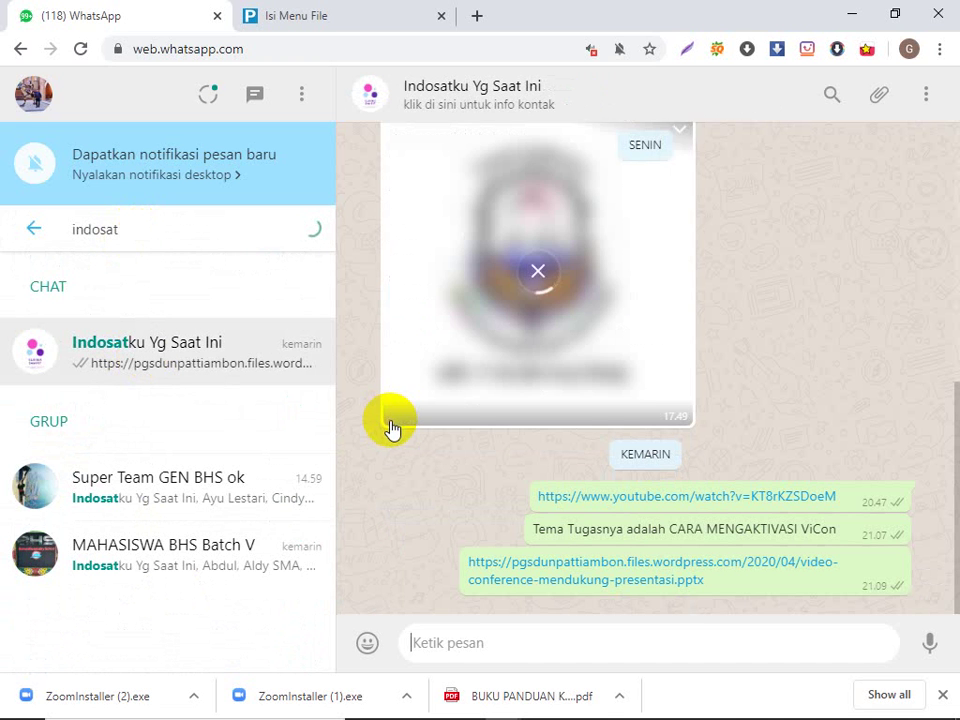
click(465, 643)
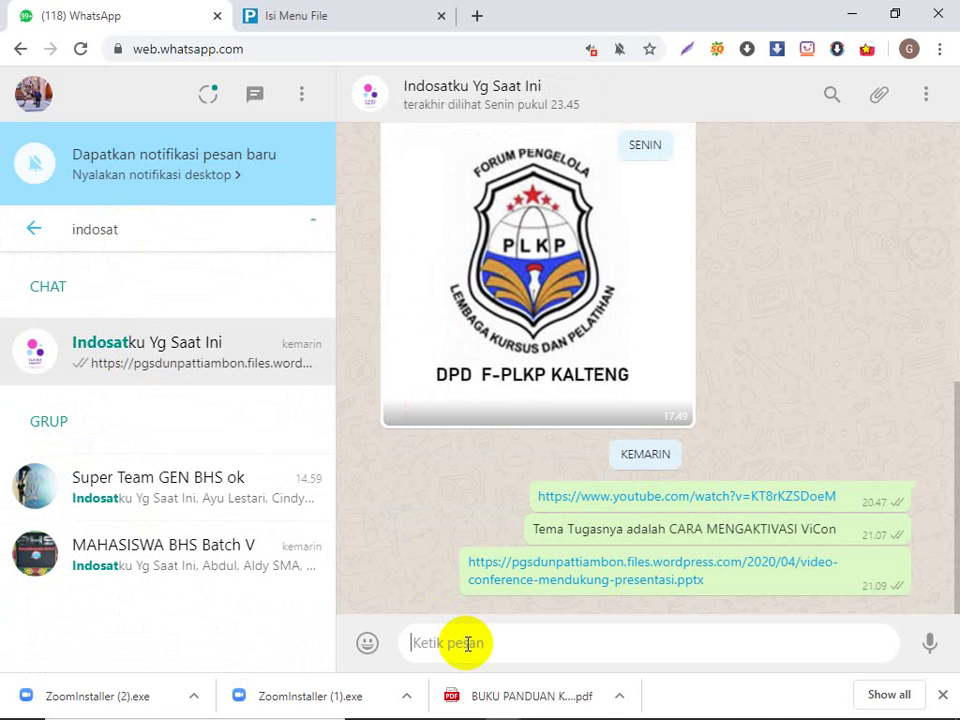
Step: Paste and send the Zoom invitation in that chat, then minimize the browser window
right_click(436, 621)
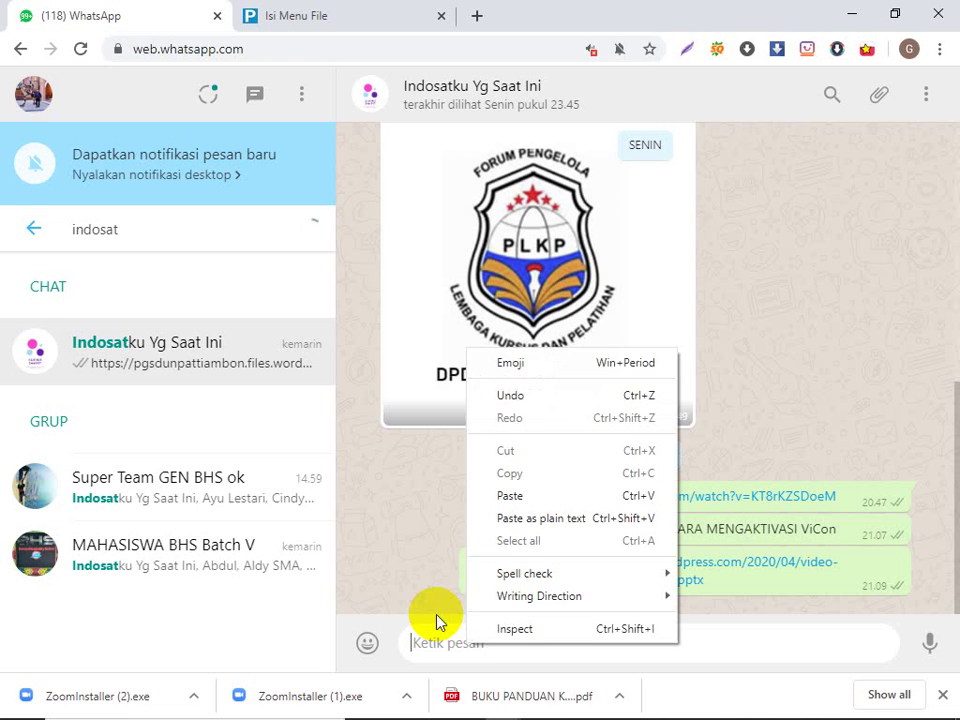
click(495, 497)
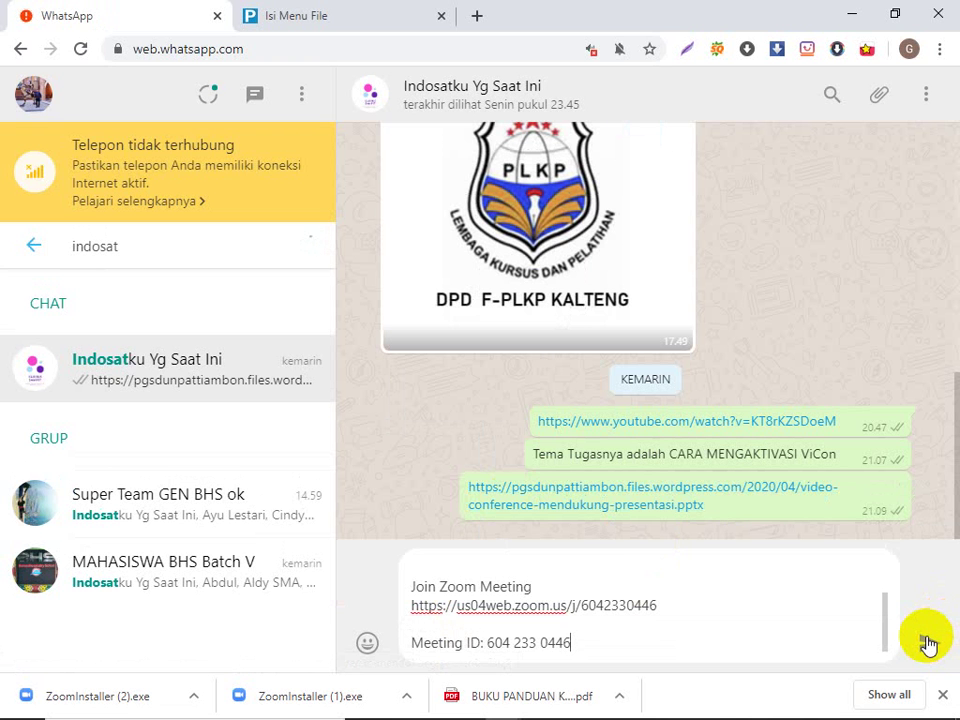
click(928, 643)
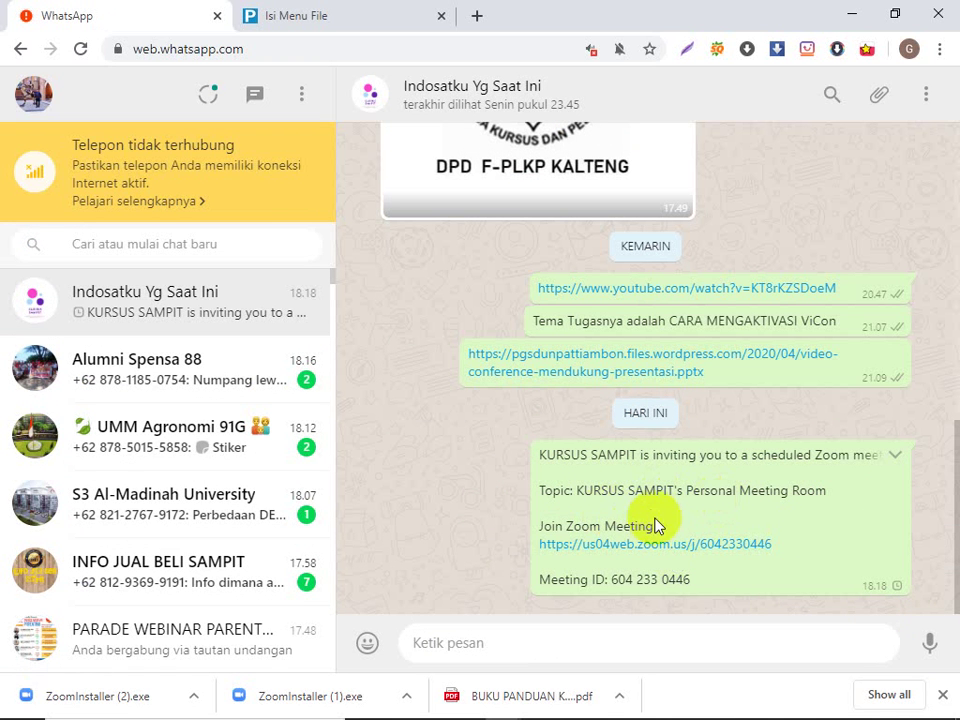
click(848, 14)
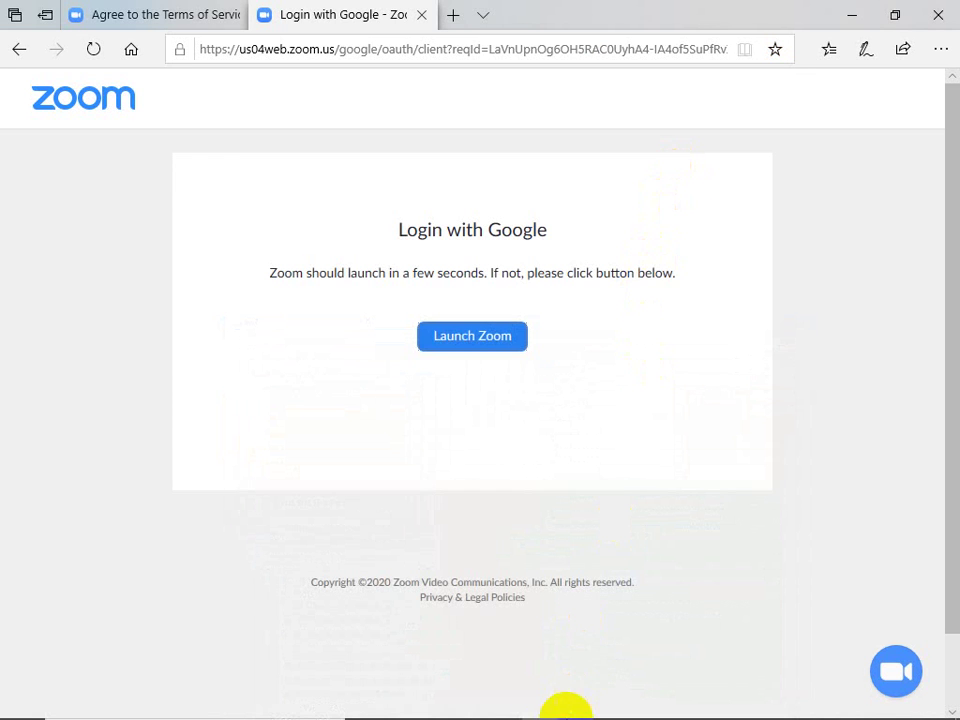
Step: Open the Personal Meeting ID settings in Zoom and expand the advanced options, keeping the password off
click(577, 700)
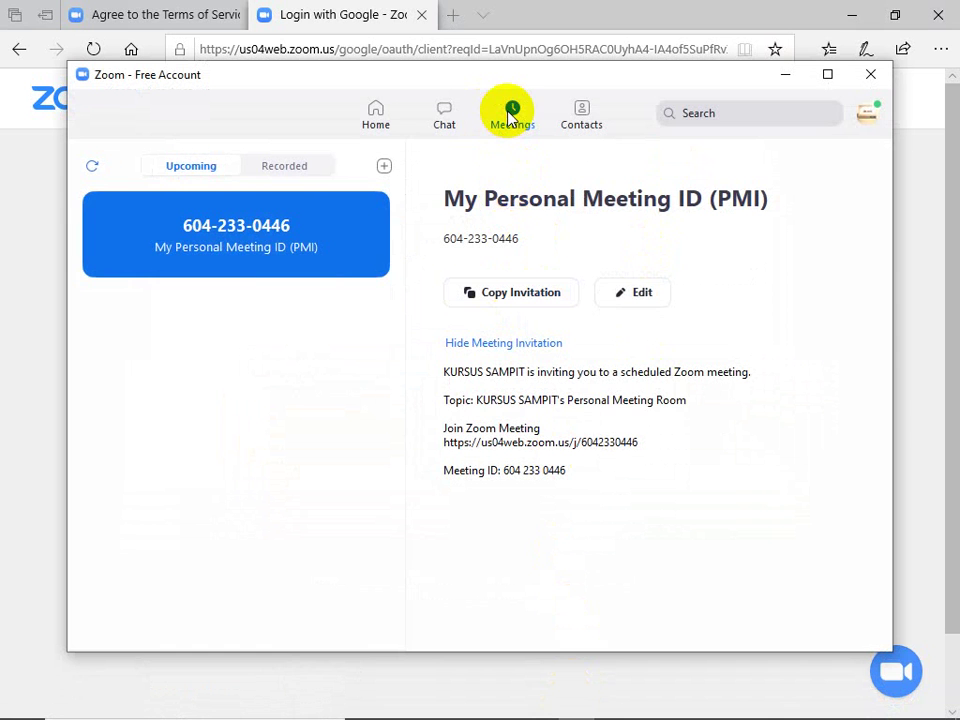
click(627, 297)
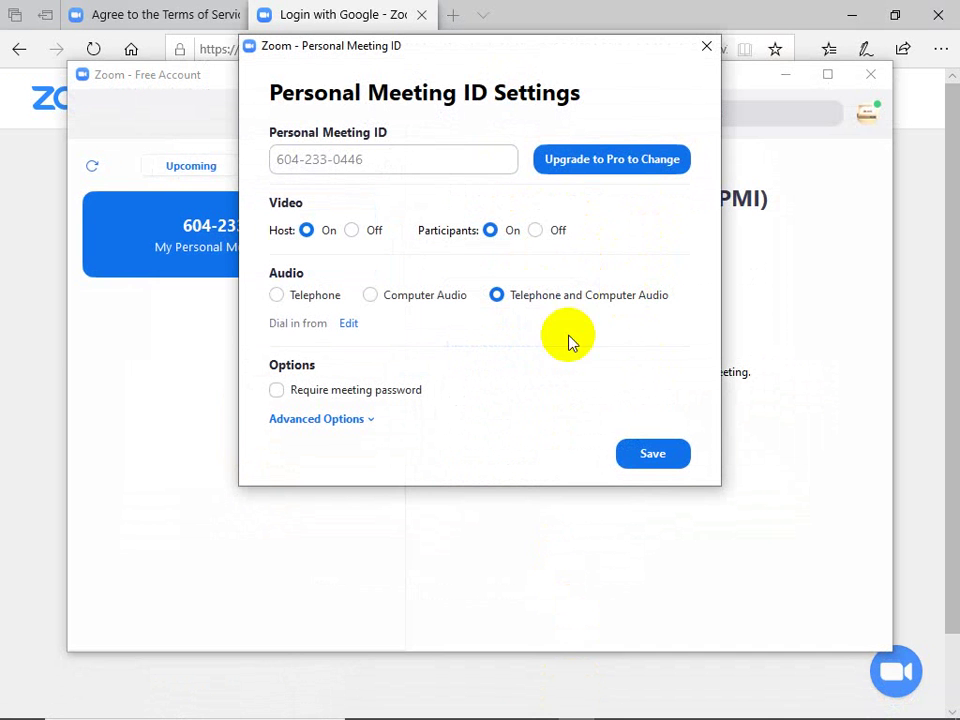
click(358, 421)
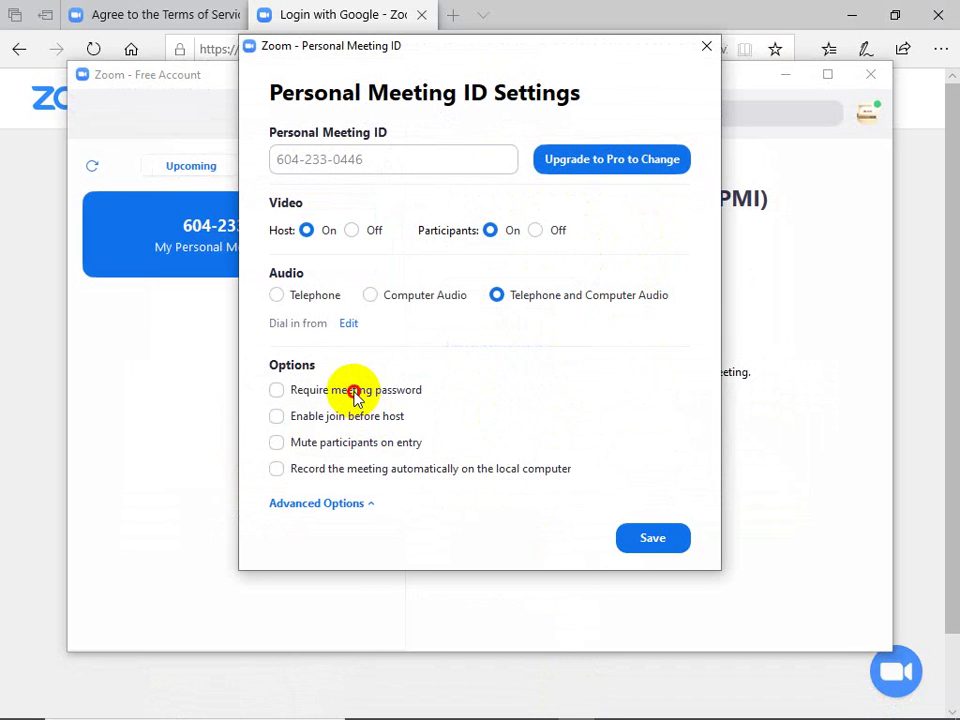
click(355, 395)
click(355, 392)
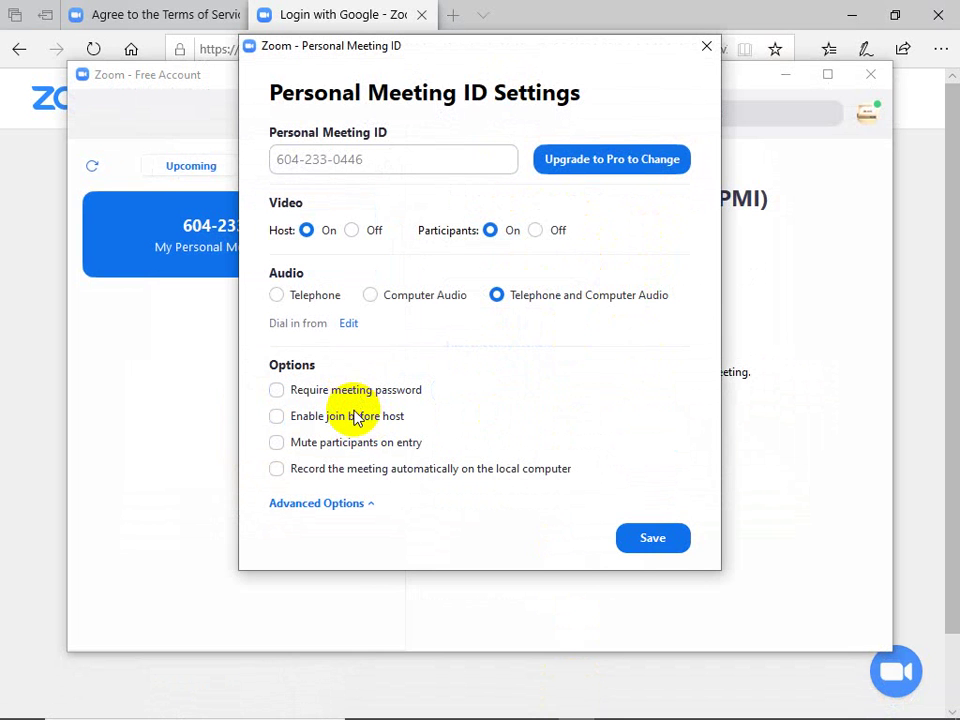
Step: Enable join before host, mute on entry and automatic recording, then save the settings
click(349, 424)
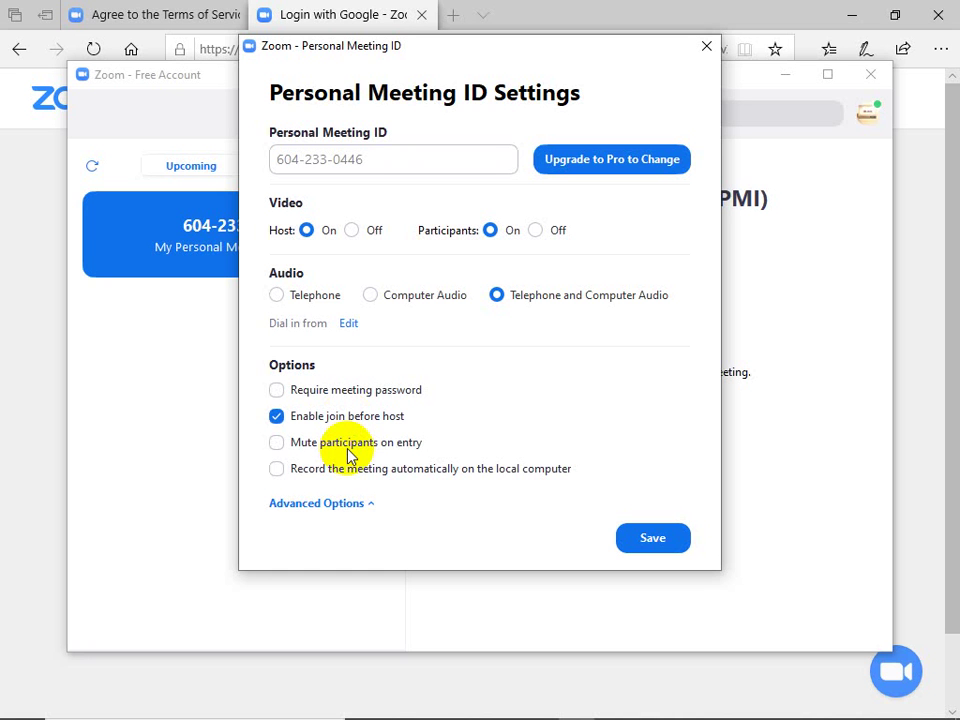
click(350, 455)
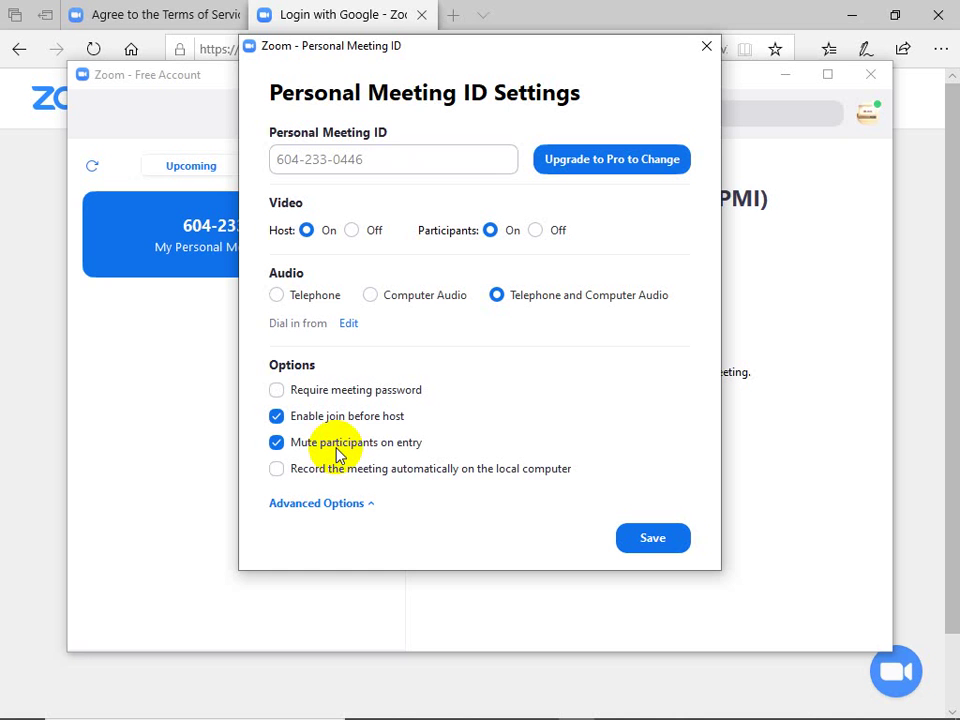
click(280, 447)
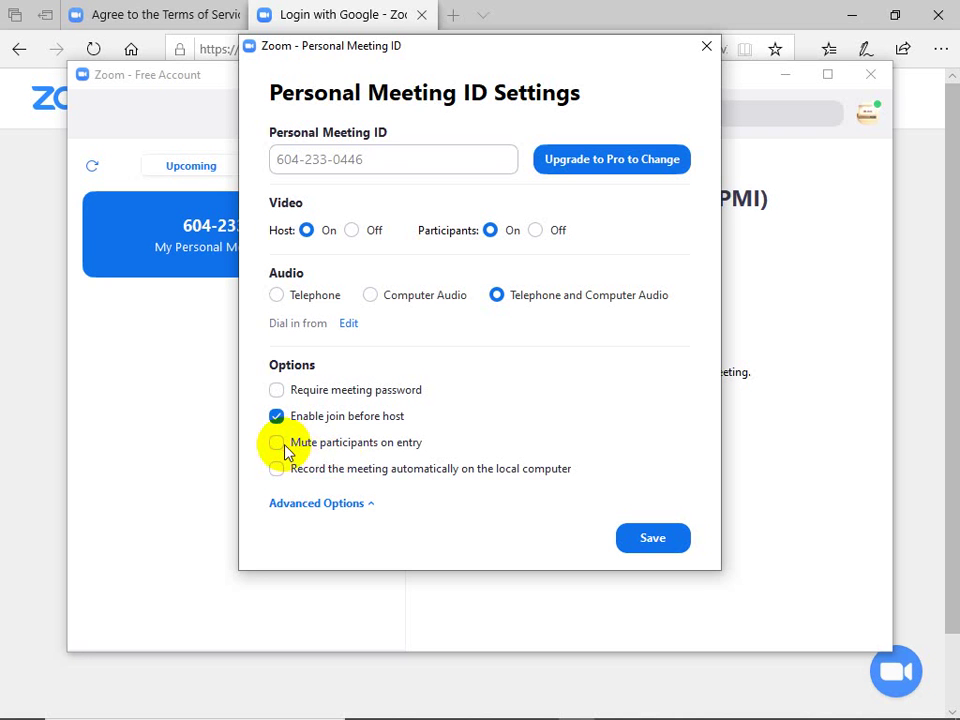
click(284, 451)
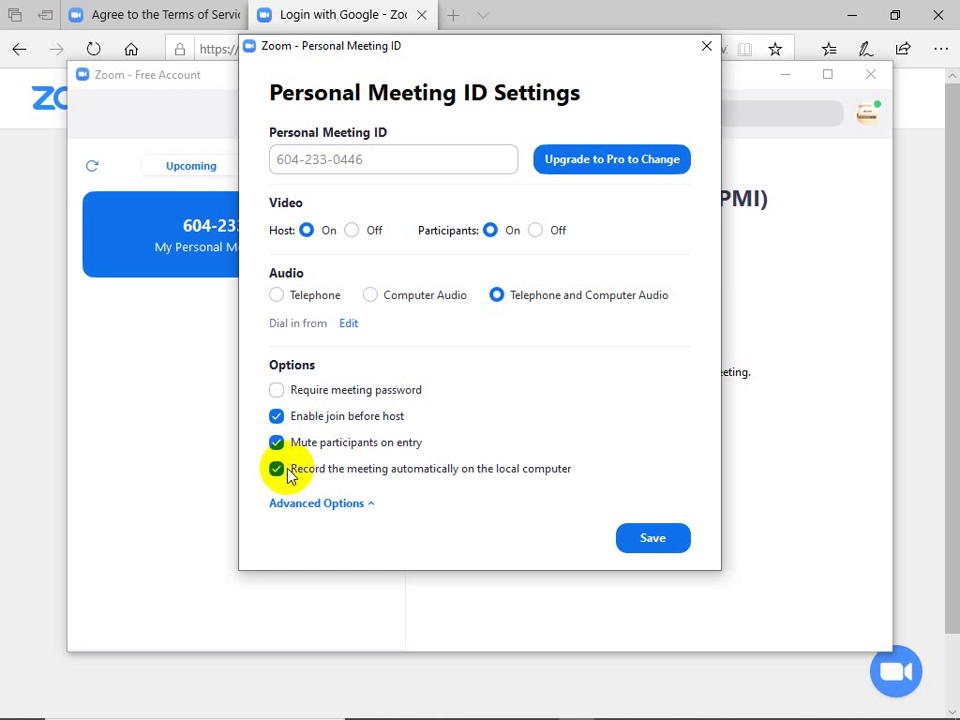
click(357, 504)
click(321, 420)
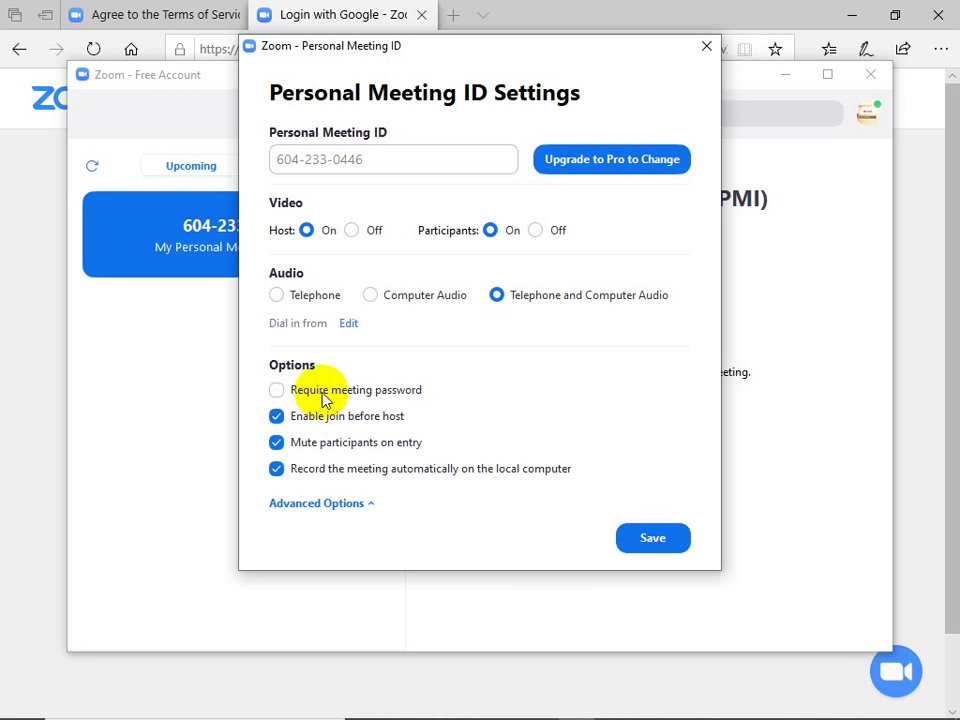
click(655, 539)
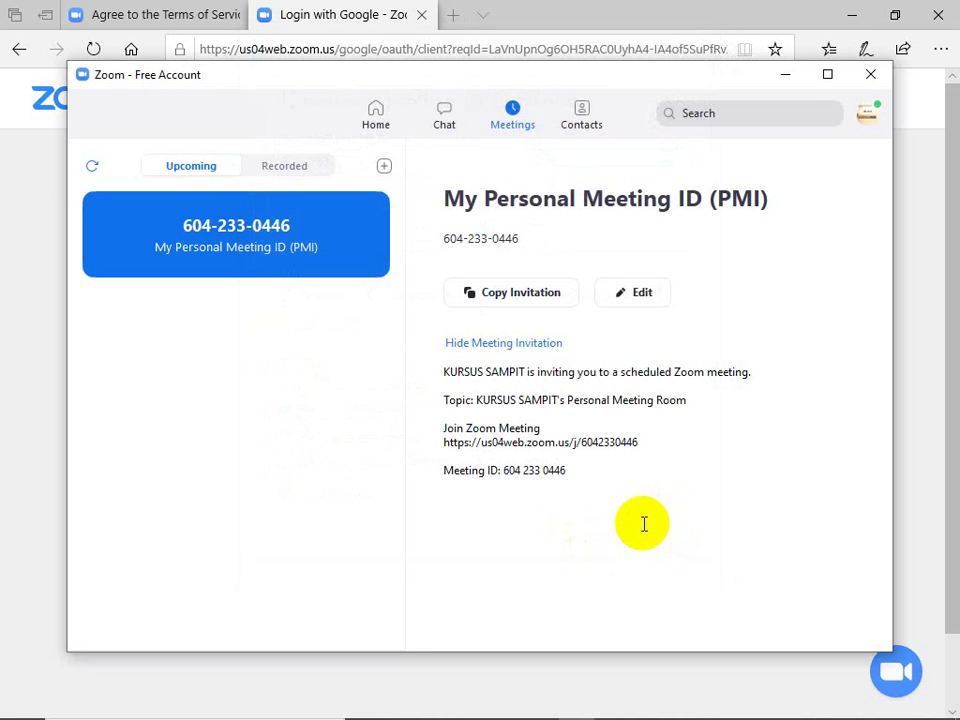
click(443, 118)
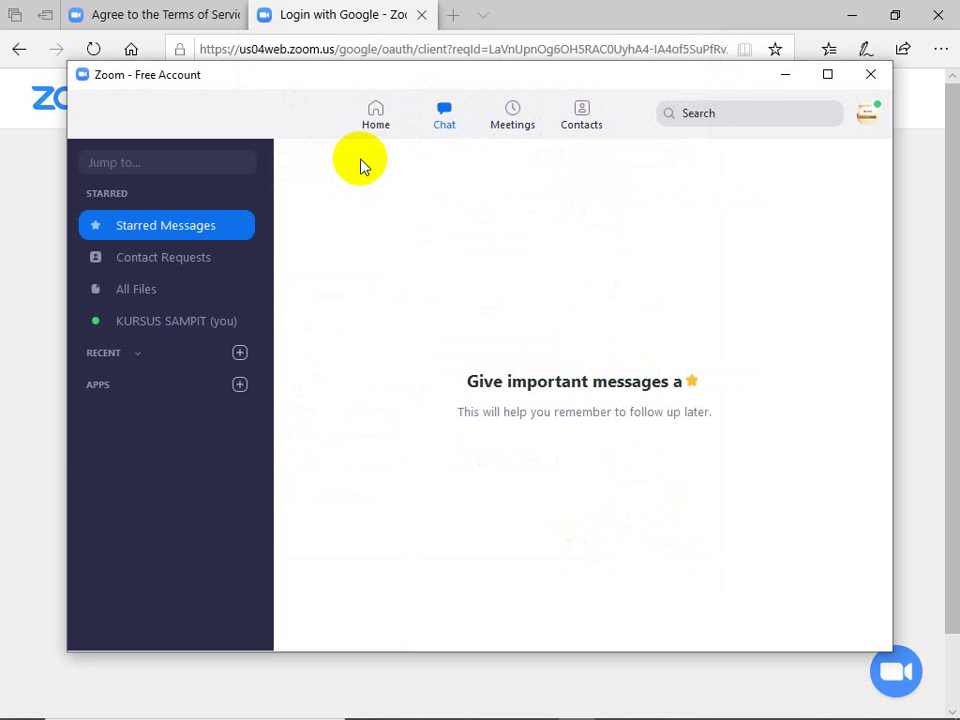
click(375, 117)
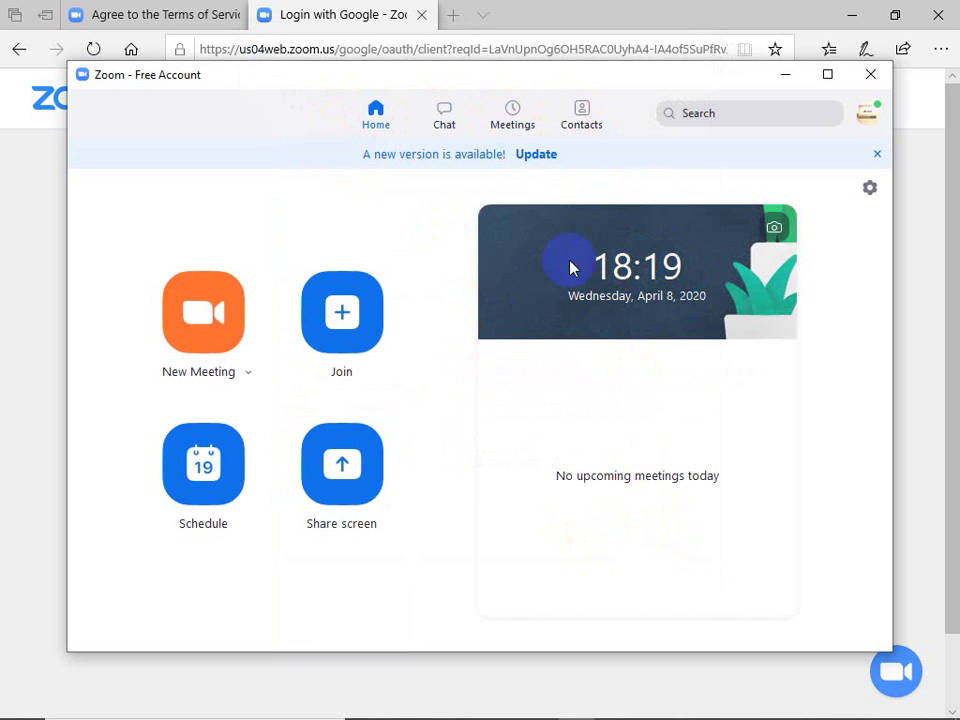
click(508, 118)
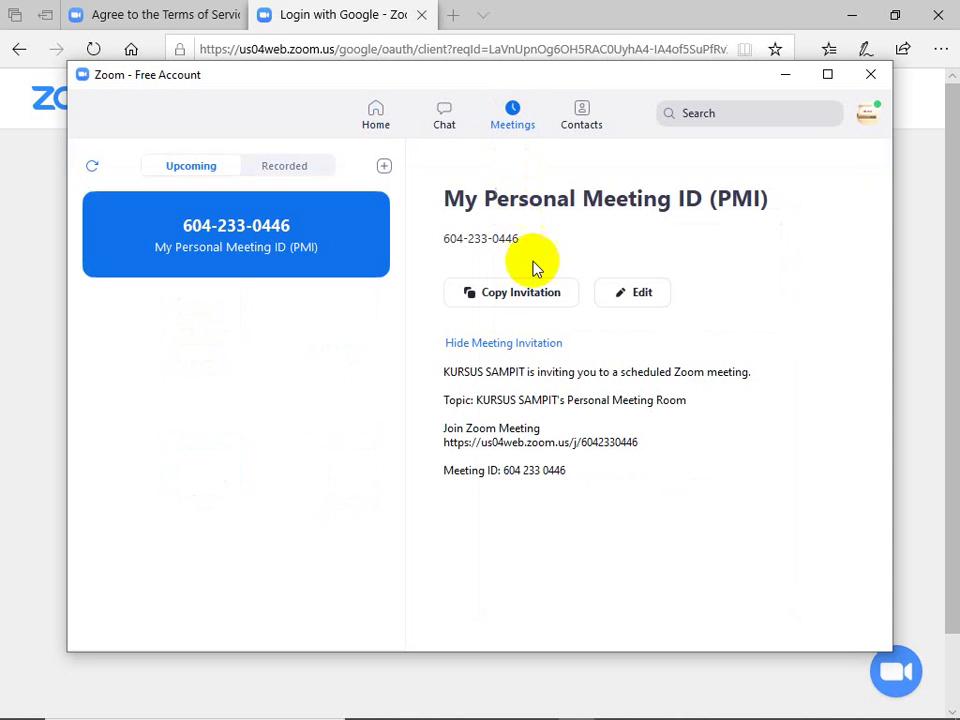
click(634, 300)
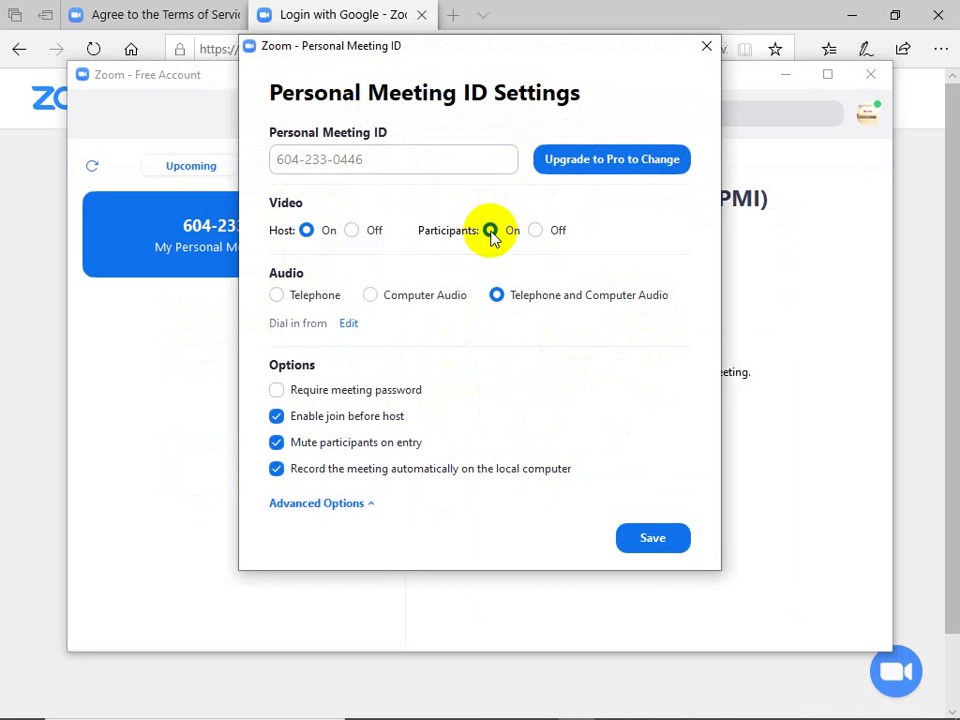
click(628, 548)
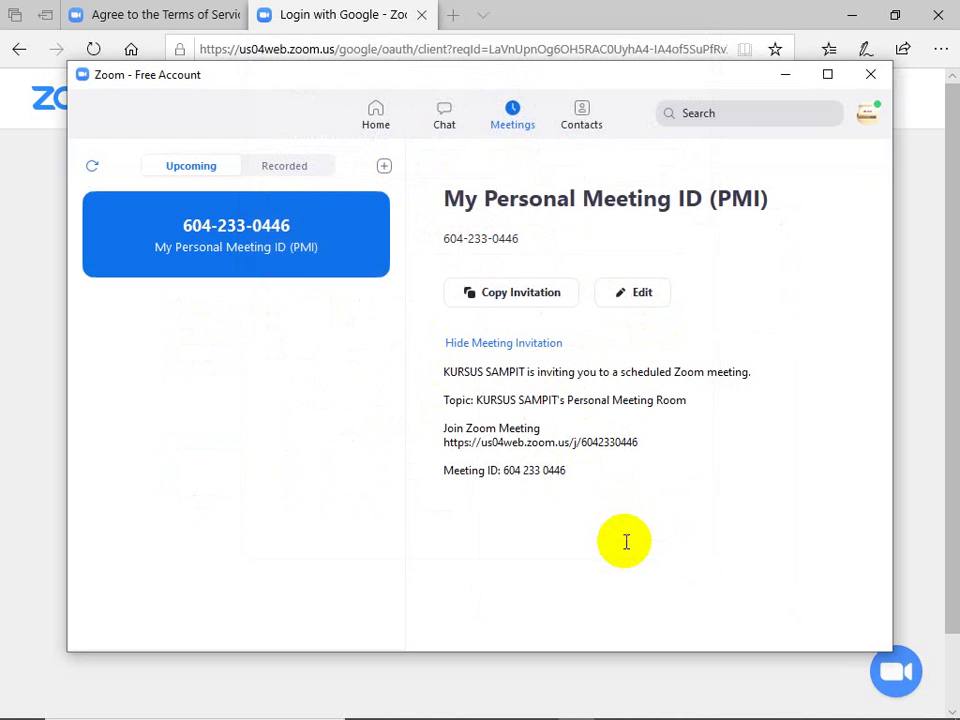
Step: Toggle the meeting invitation text and view the Starred group in Contacts
click(515, 345)
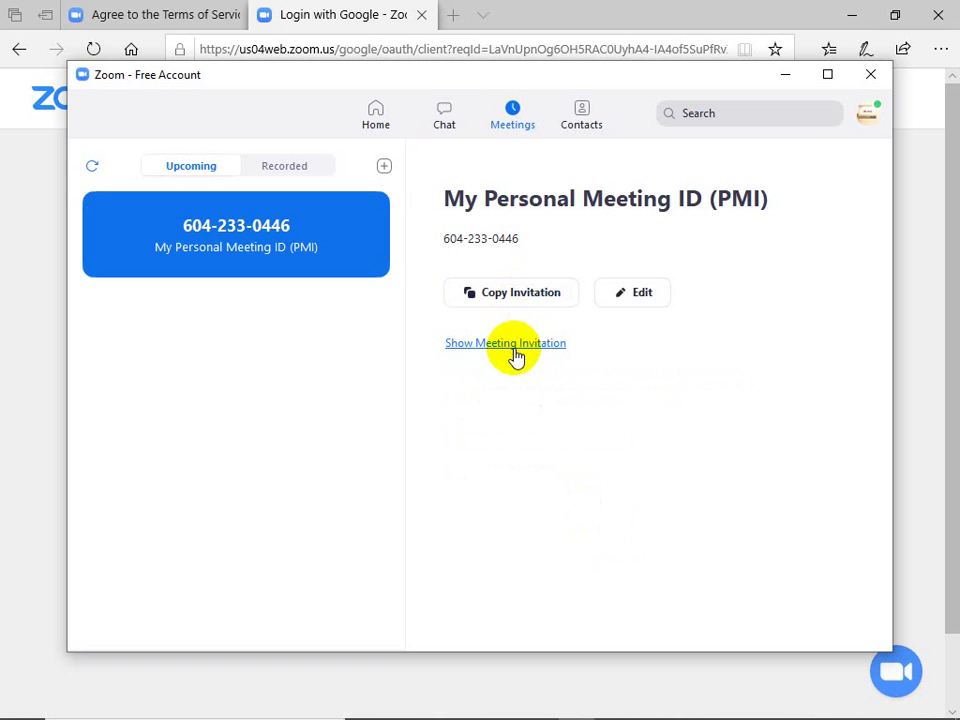
click(515, 345)
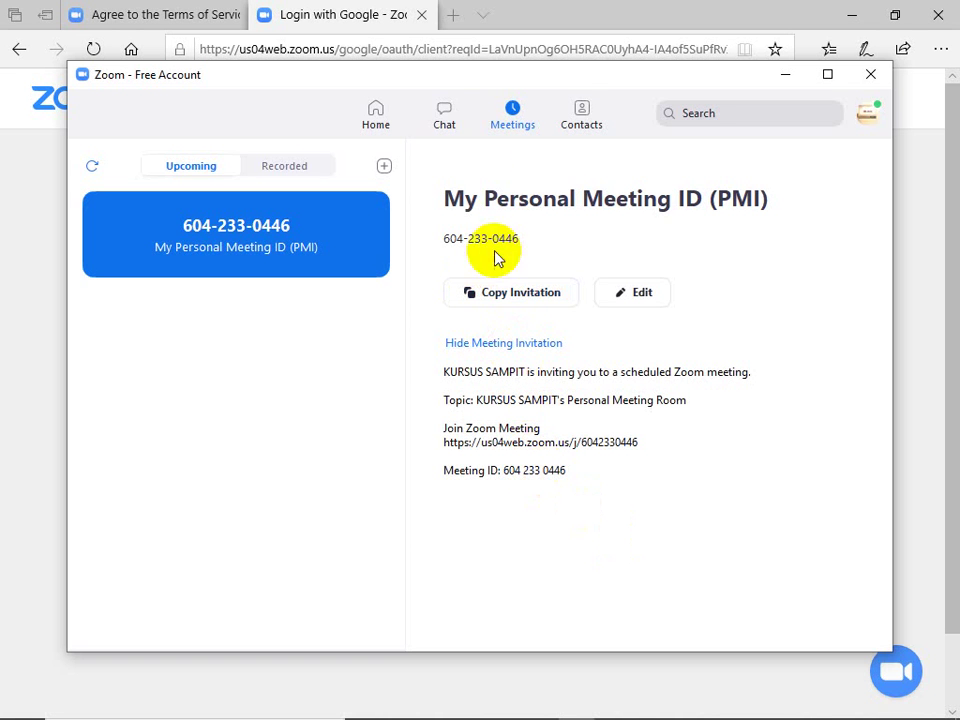
click(579, 122)
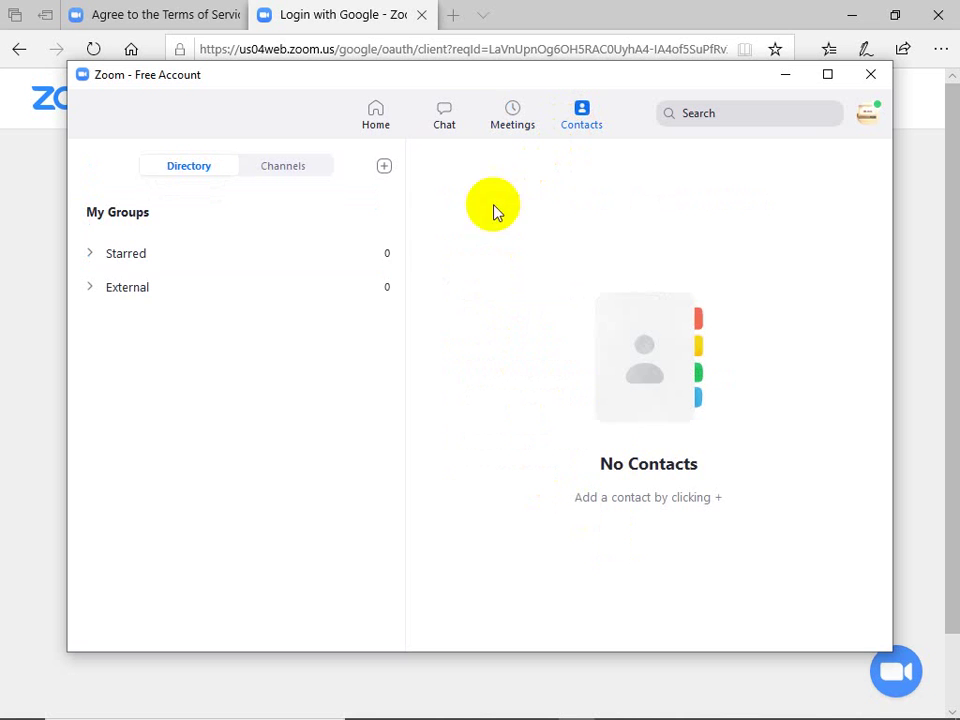
click(125, 258)
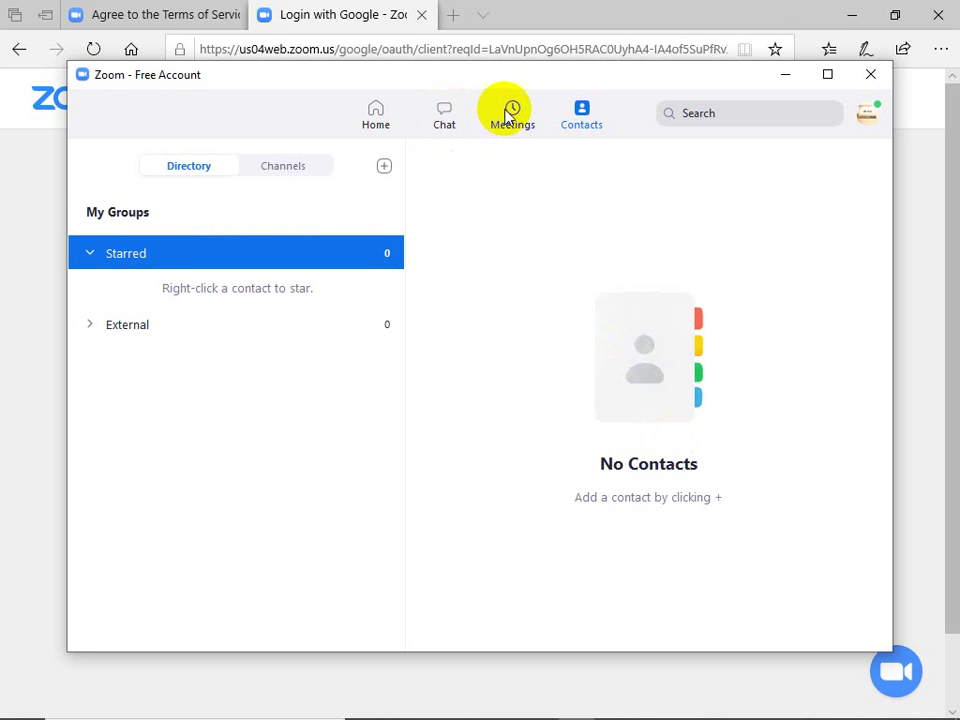
Step: Browse Chat's contact requests and shared files, then return to the Home tab
click(444, 113)
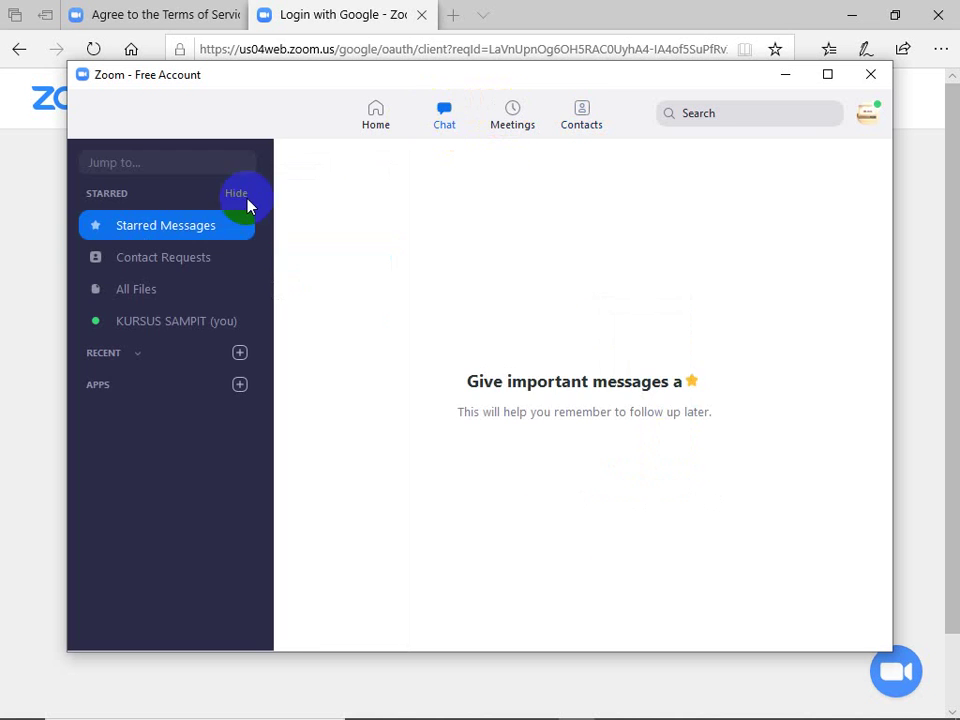
click(180, 260)
click(175, 296)
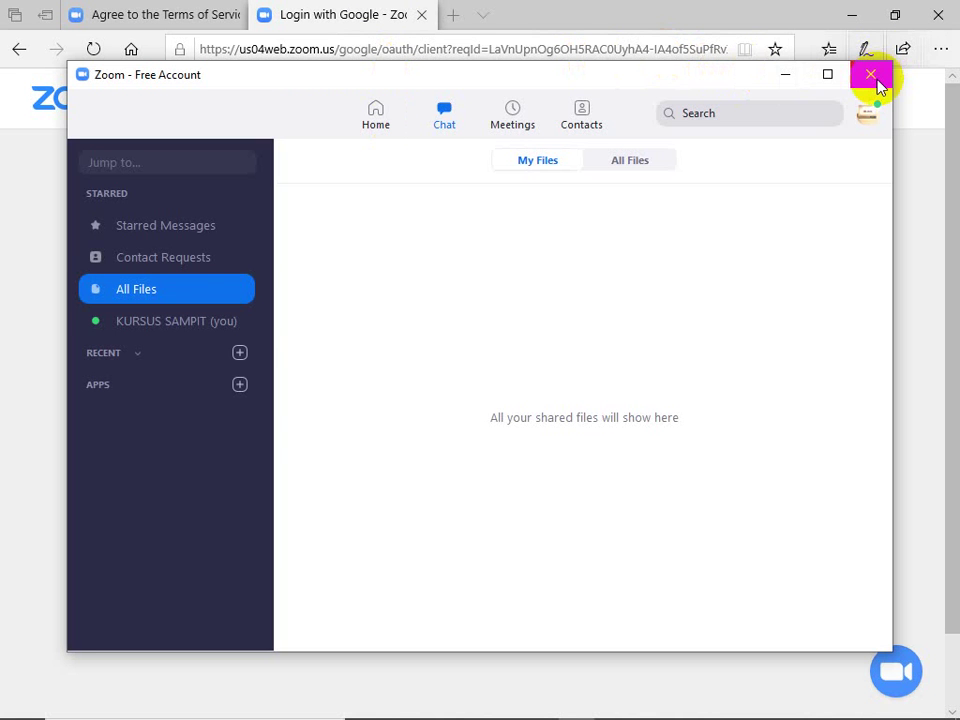
click(374, 115)
click(212, 343)
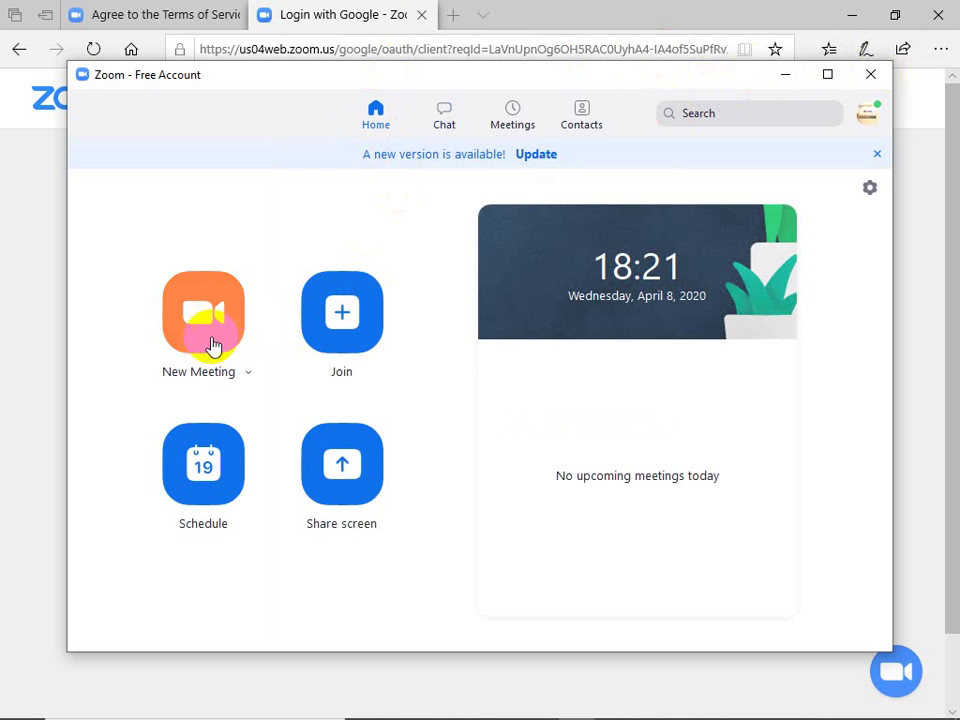
Step: Begin a new scheduled meeting titled 'Membuat Media Pembelajaran secar online', starting April 8, 2020 at 19:00
click(214, 470)
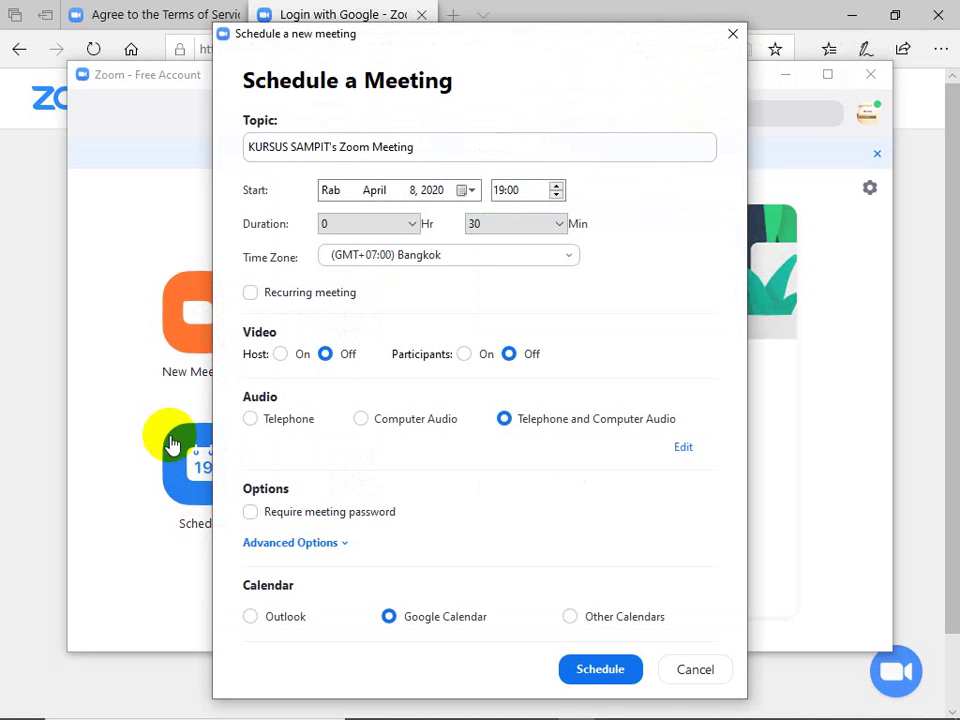
click(412, 155)
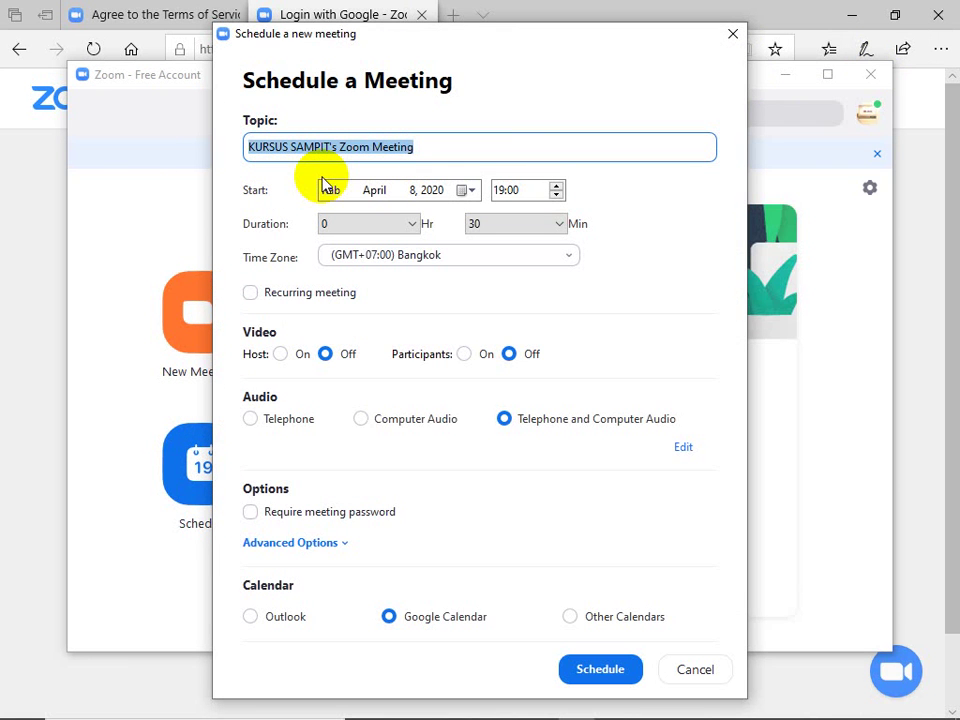
text(T)
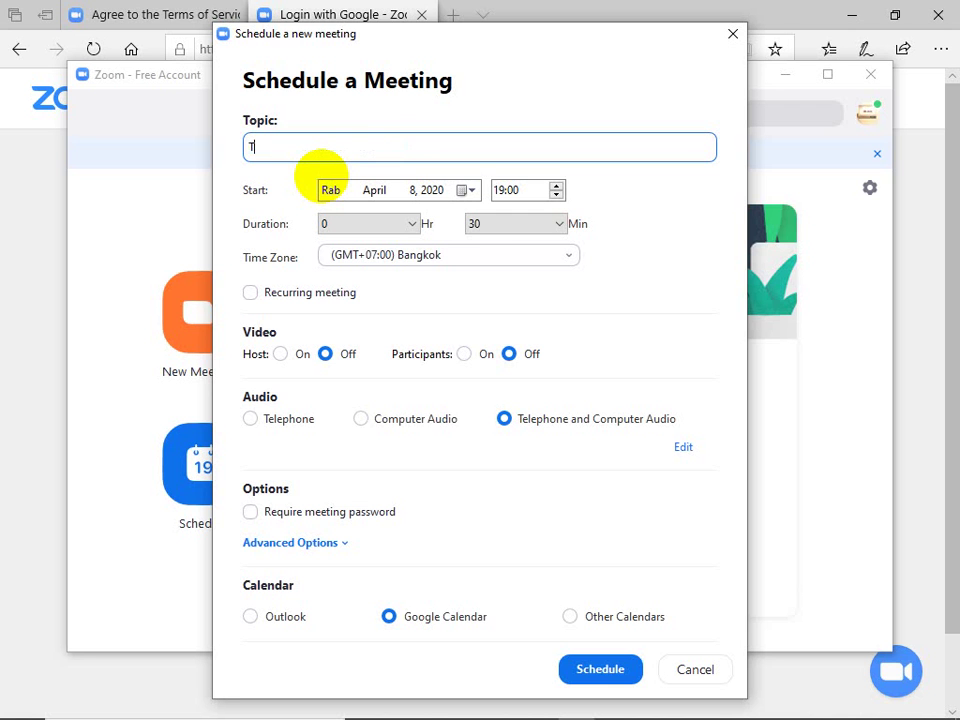
key(BackSpace)
text(Belajar)
key(BackSpace)
key(BackSpace)
key(BackSpace)
key(BackSpace)
key(BackSpace)
key(BackSpace)
key(BackSpace)
text(Membuat Media P)
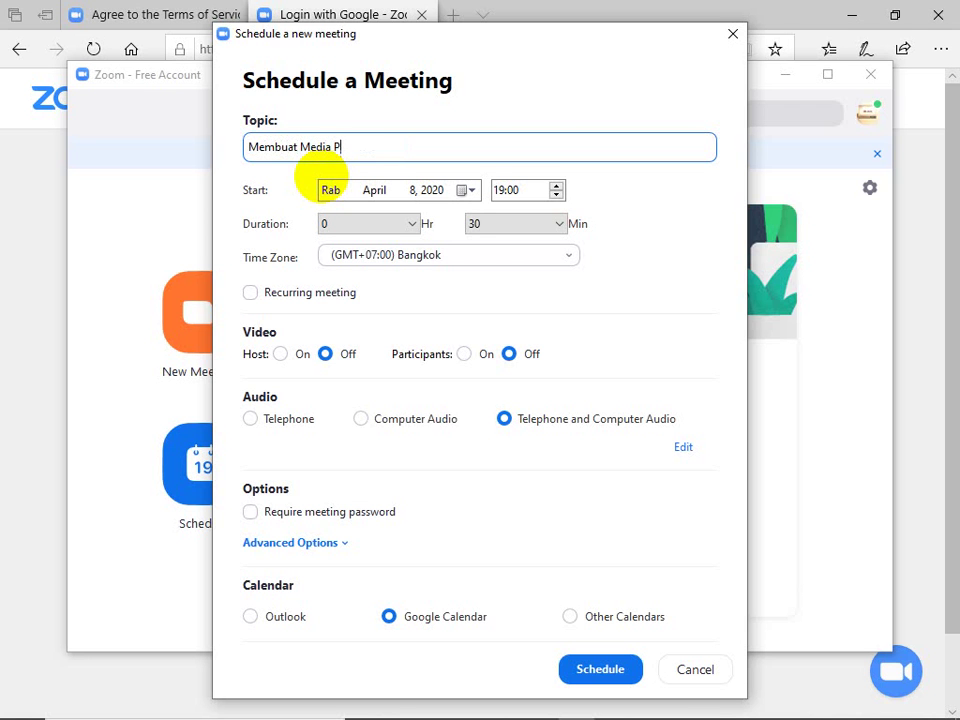
text(embelajaran secar online)
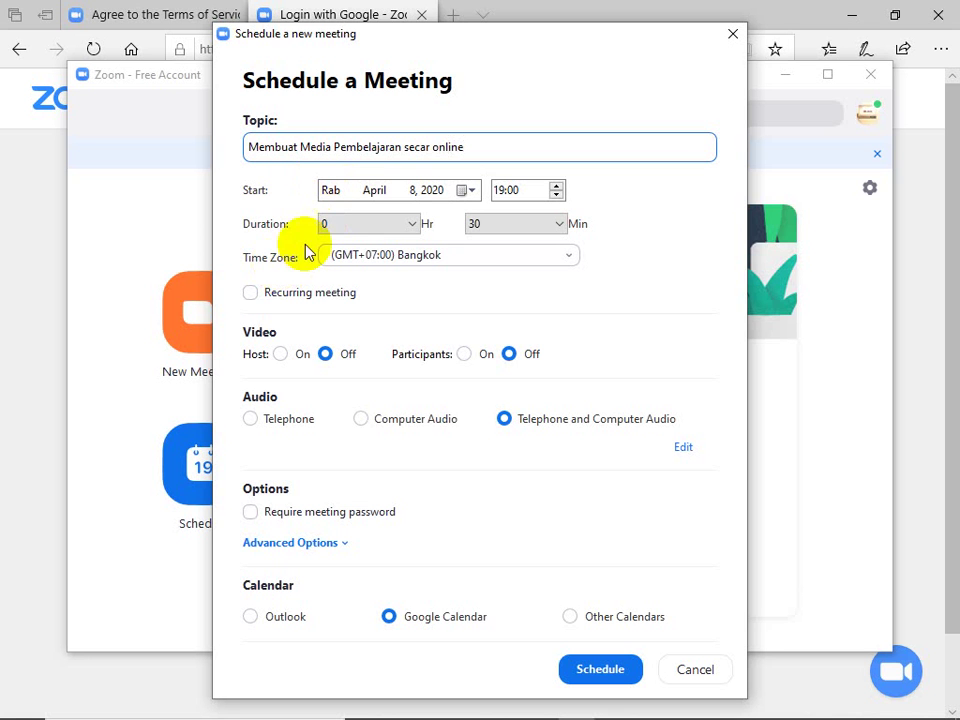
click(336, 198)
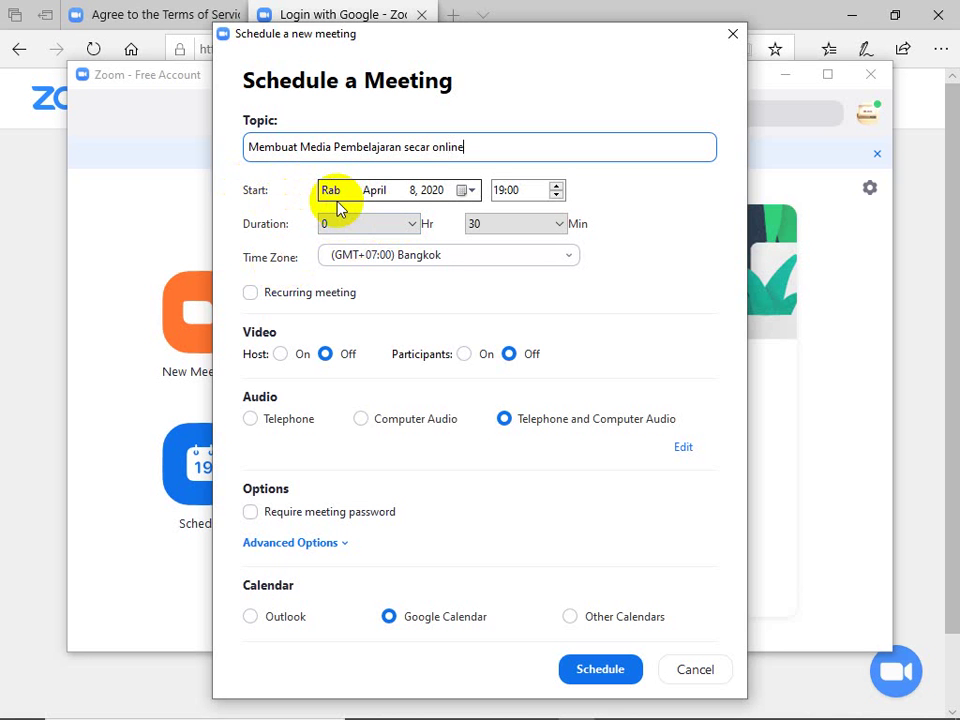
click(443, 200)
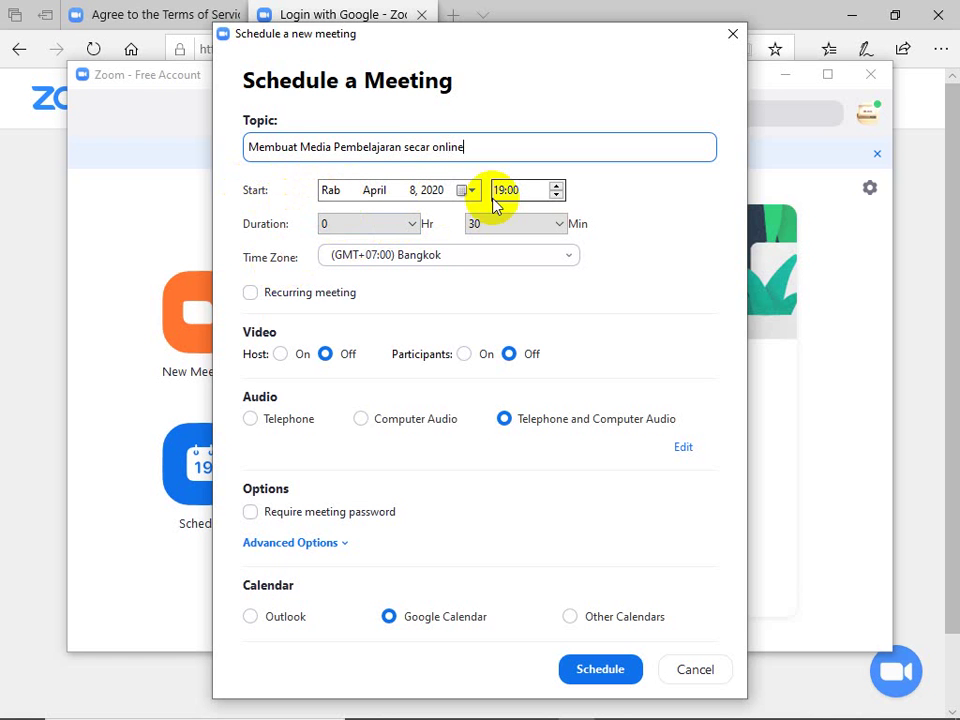
Step: Set the duration to 0 hours 45 minutes and the time zone to (GMT+07:00) Jakarta
click(506, 192)
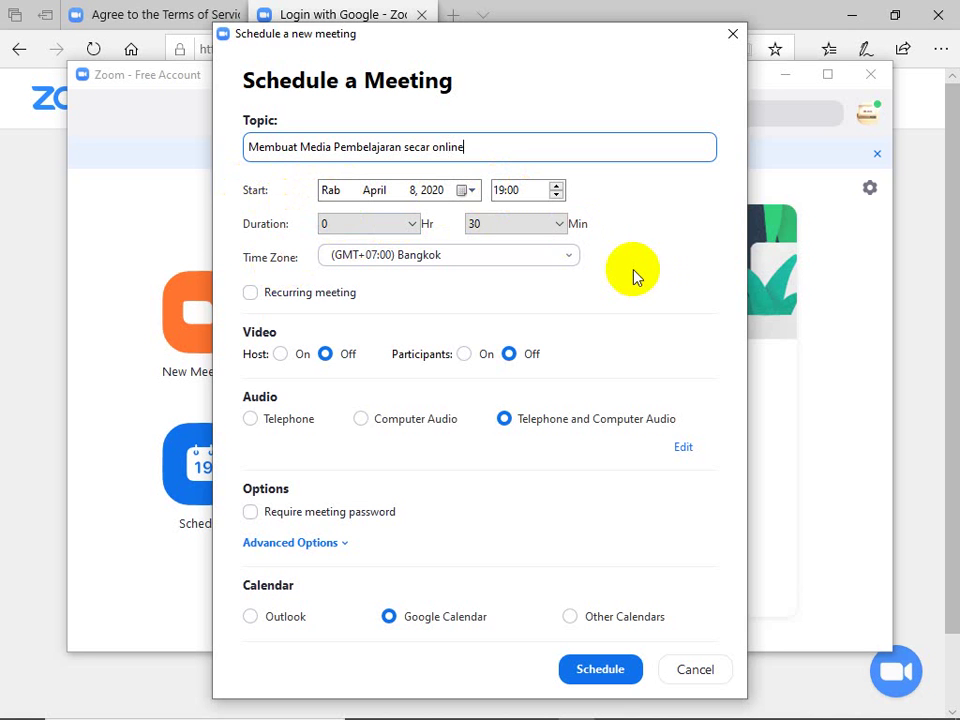
click(505, 190)
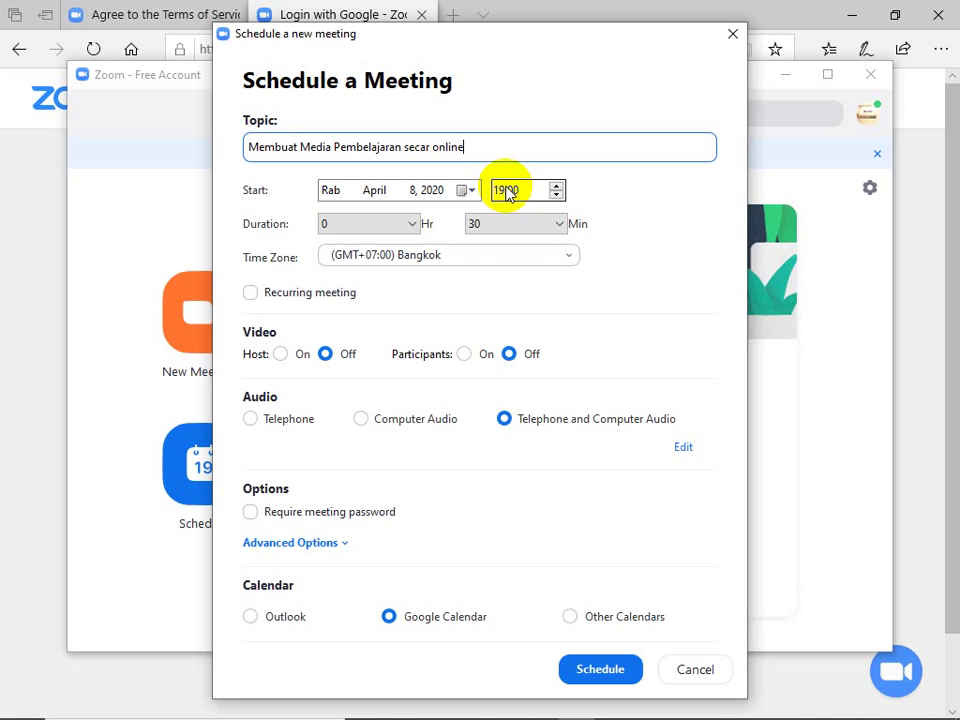
click(412, 225)
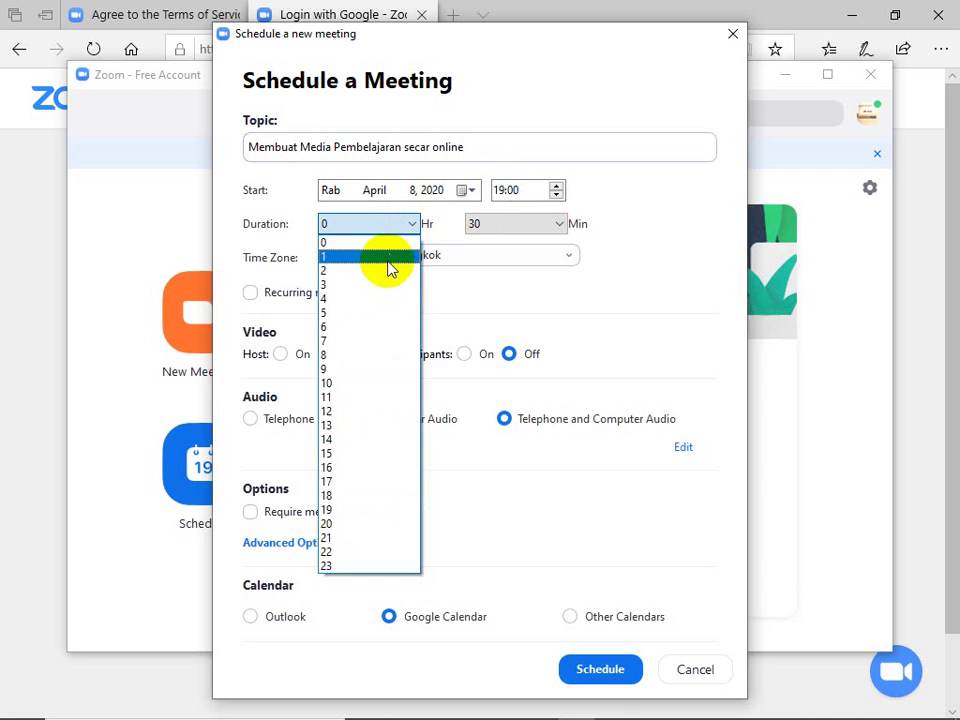
click(388, 260)
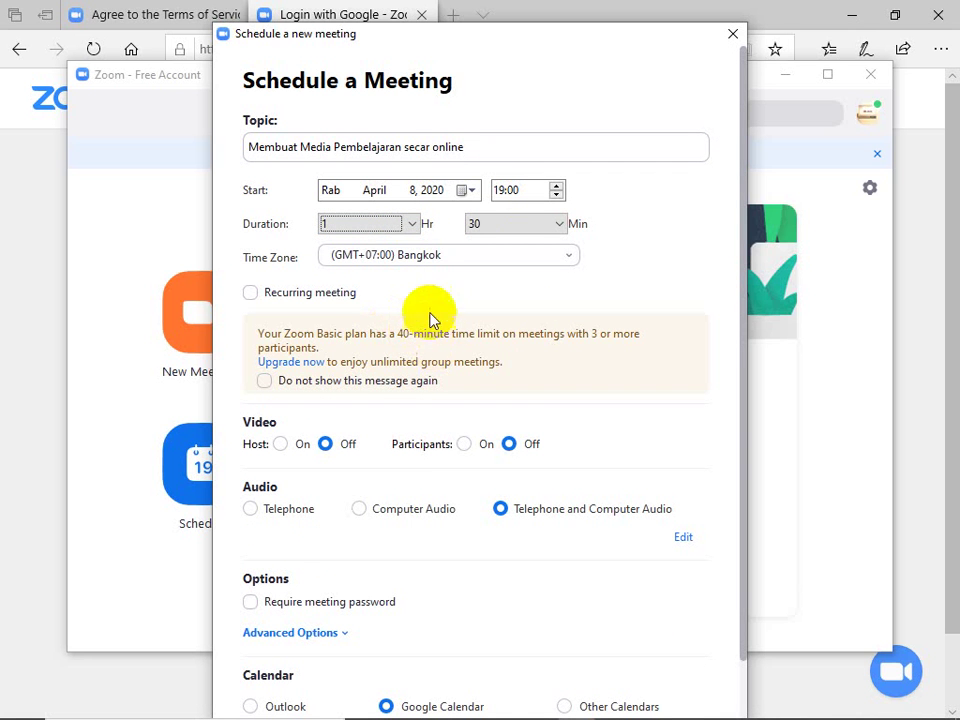
click(411, 225)
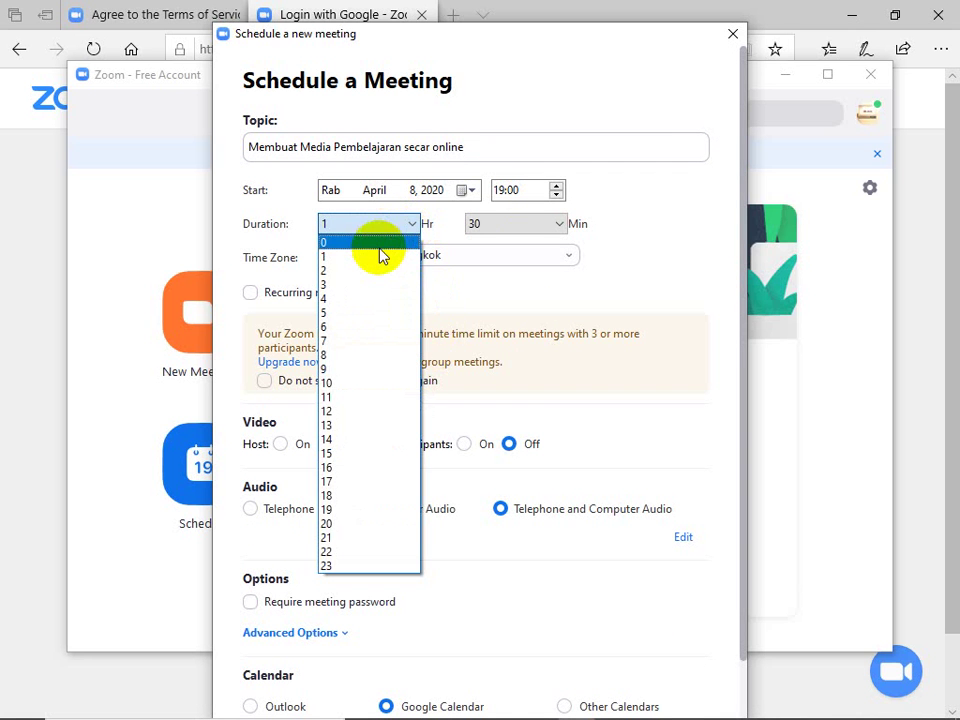
click(378, 243)
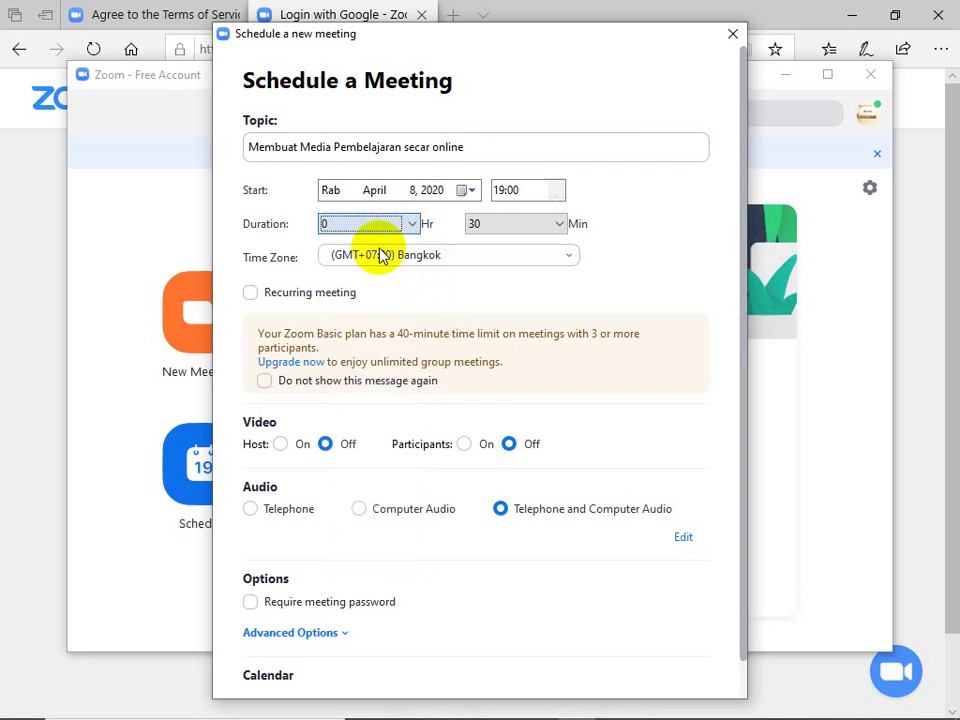
click(521, 229)
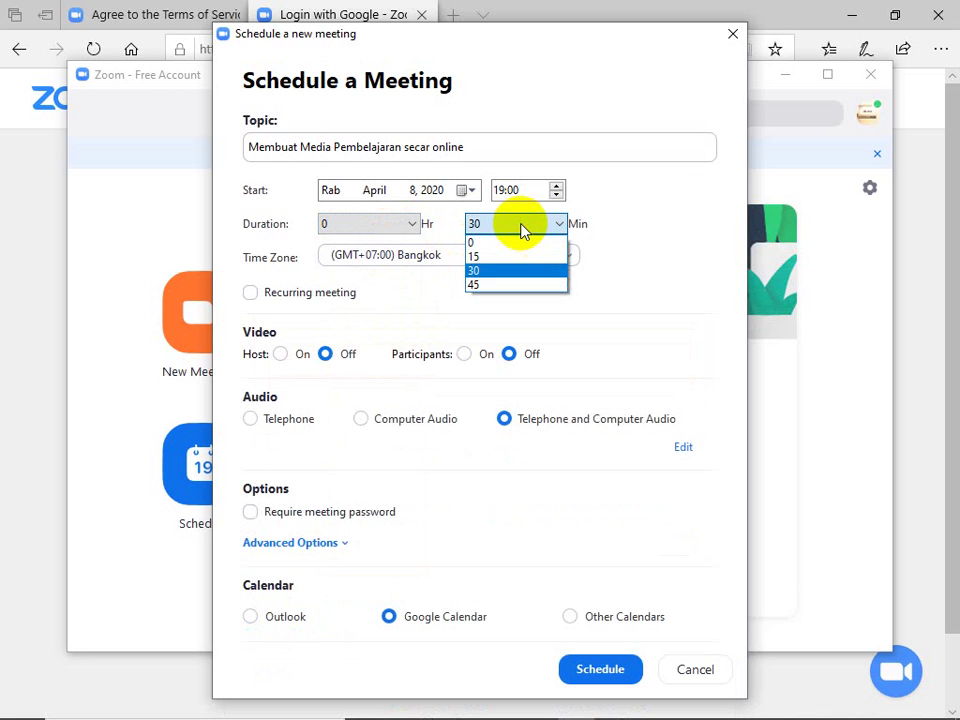
click(513, 286)
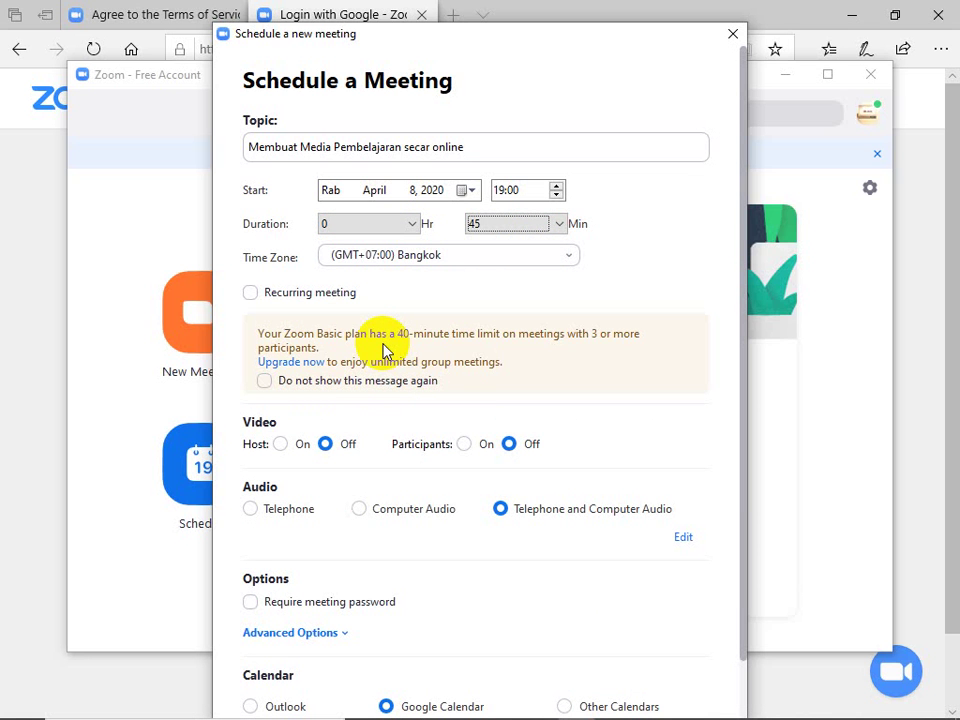
click(420, 256)
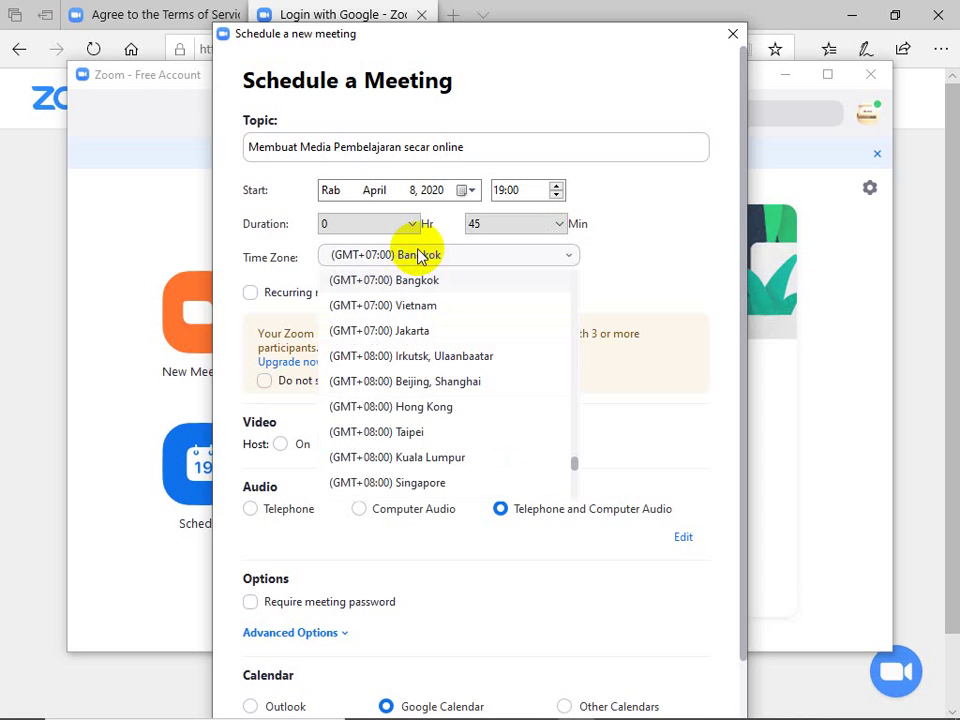
click(409, 332)
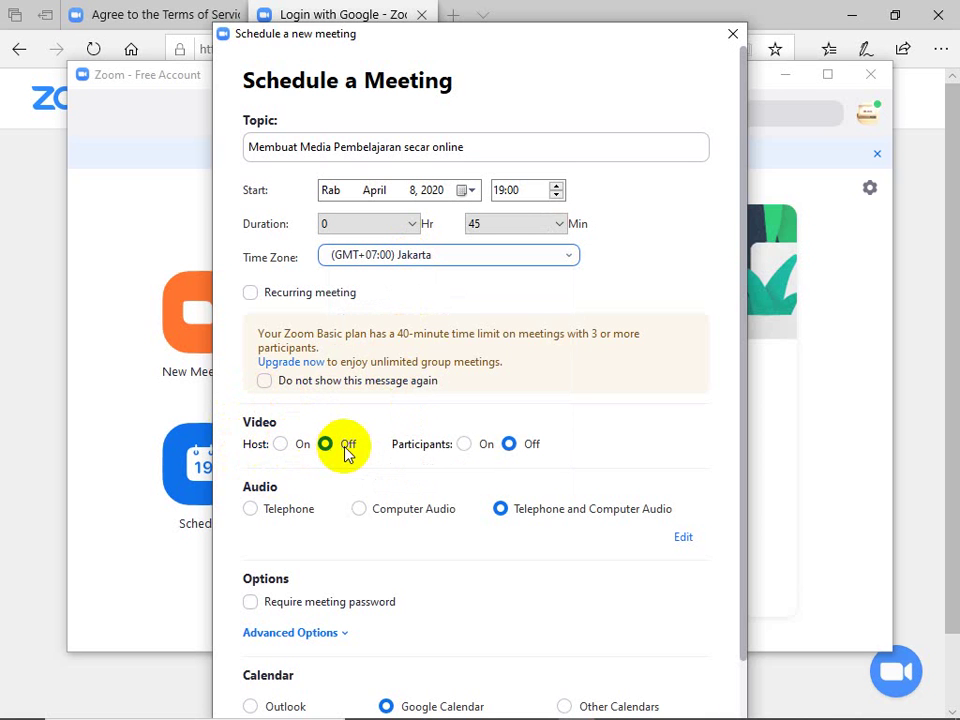
Step: Set host and participant video to On and leave Require meeting password unchecked
click(281, 445)
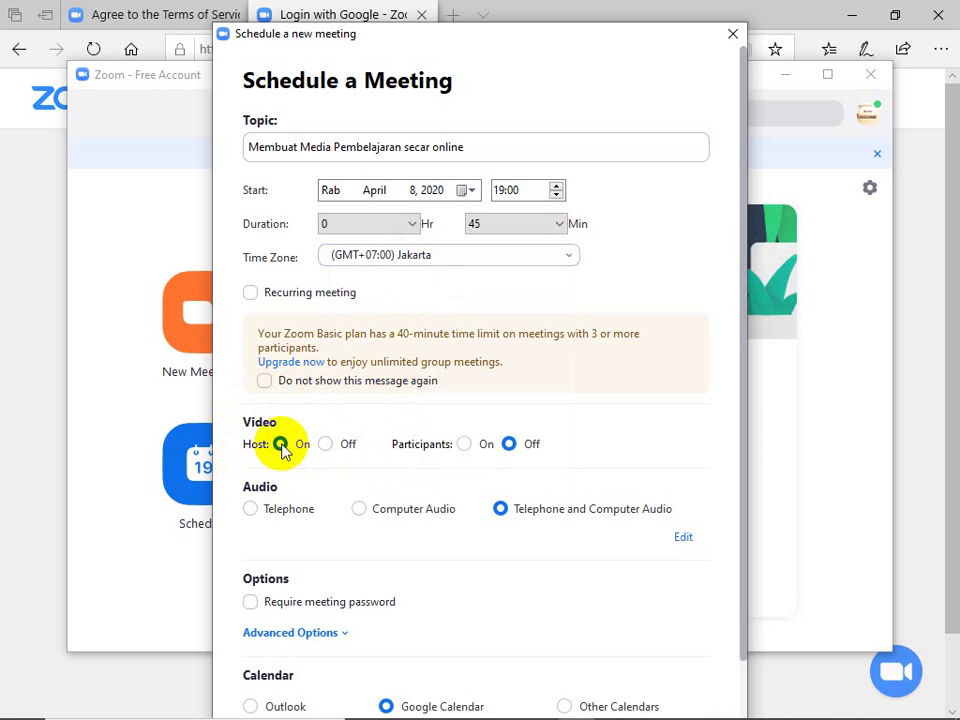
click(465, 445)
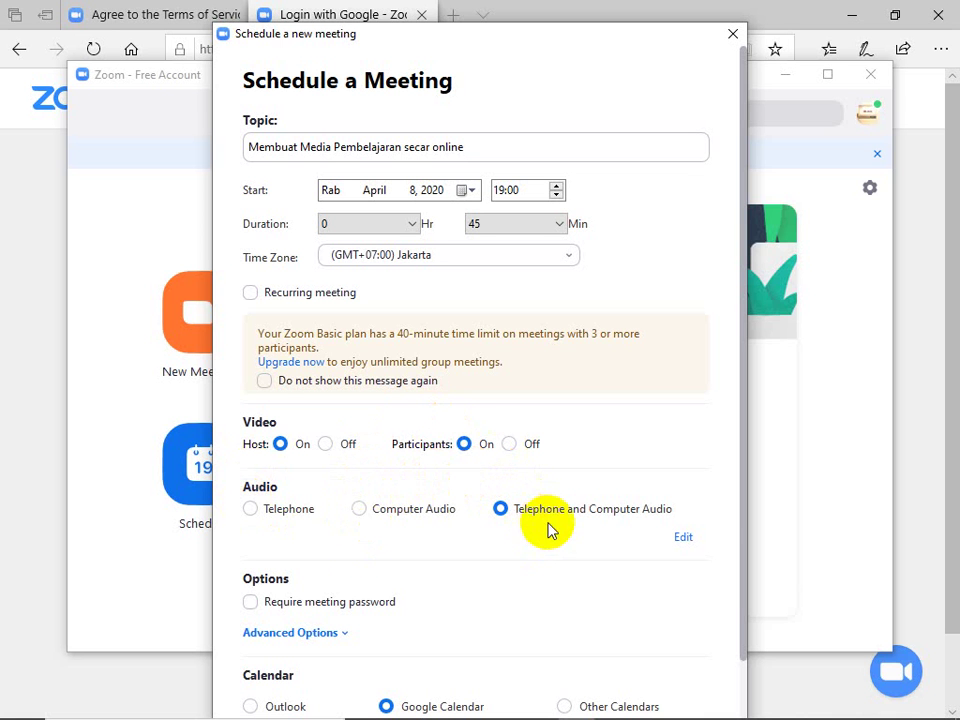
scroll(530, 515, down, 1)
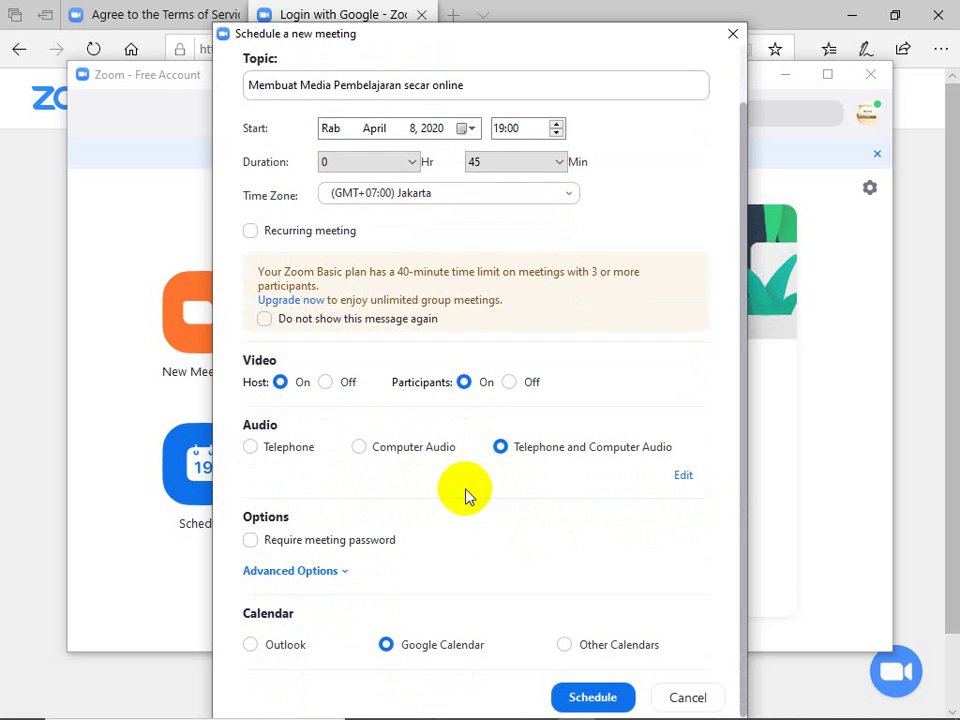
click(322, 540)
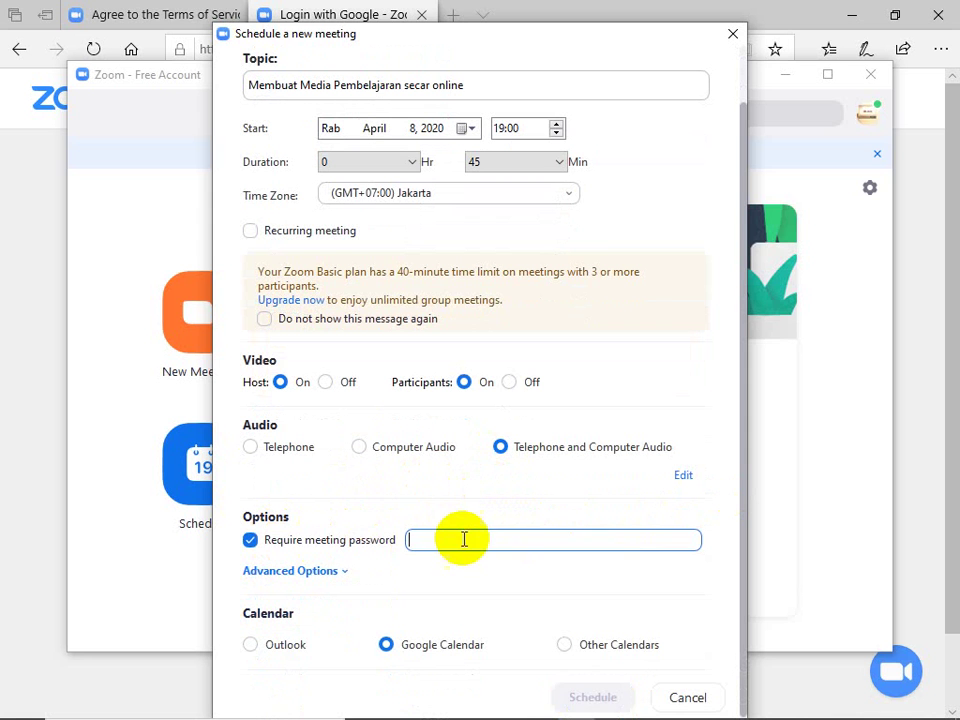
click(320, 546)
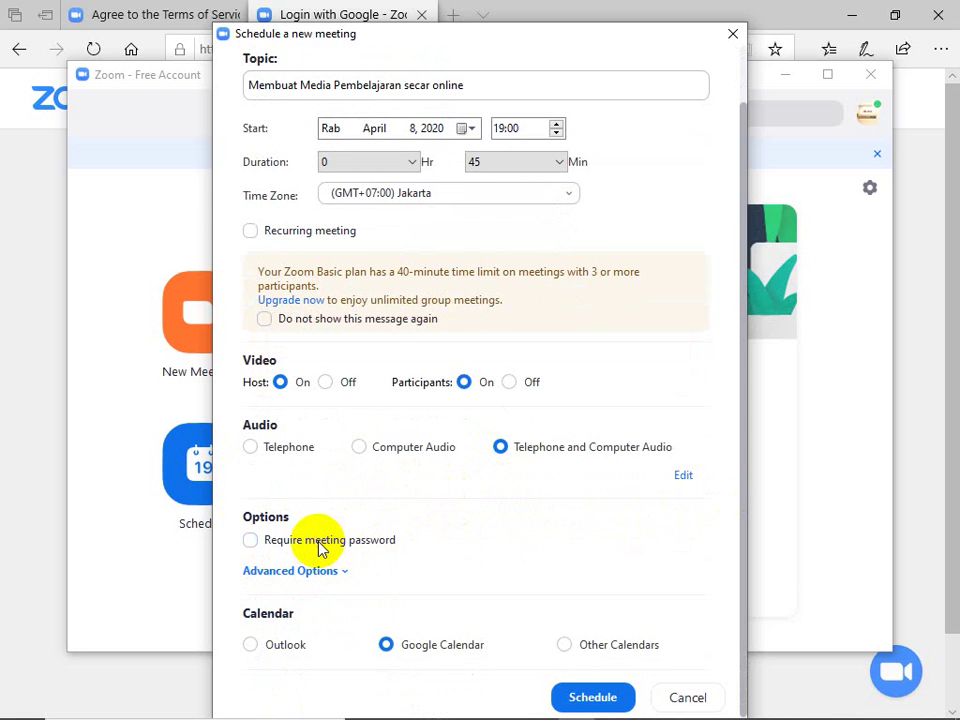
scroll(320, 548, down, 1)
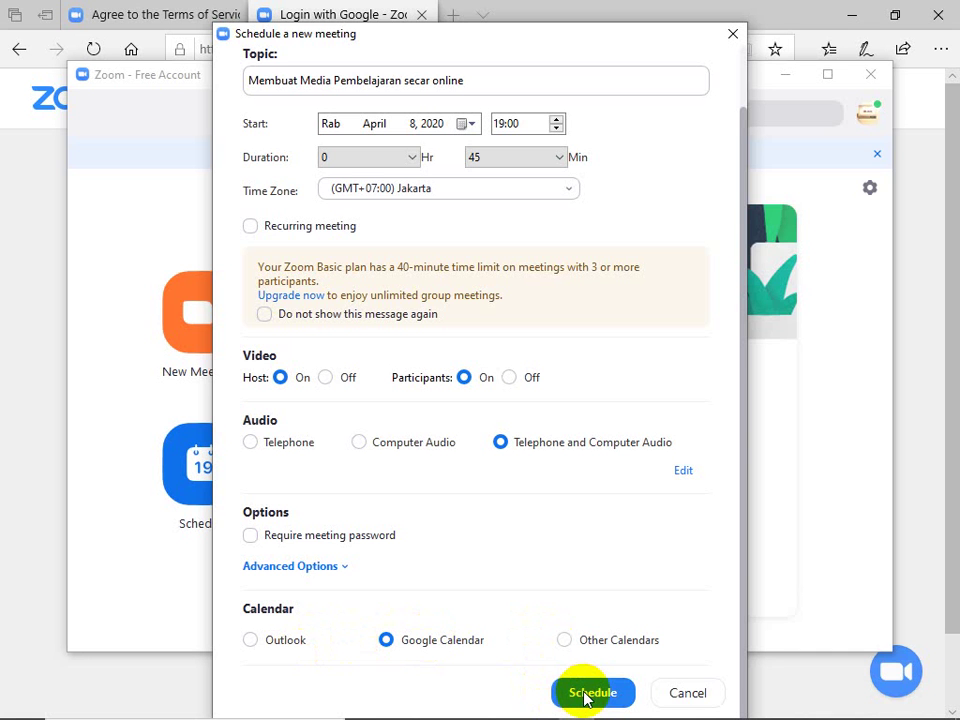
click(313, 226)
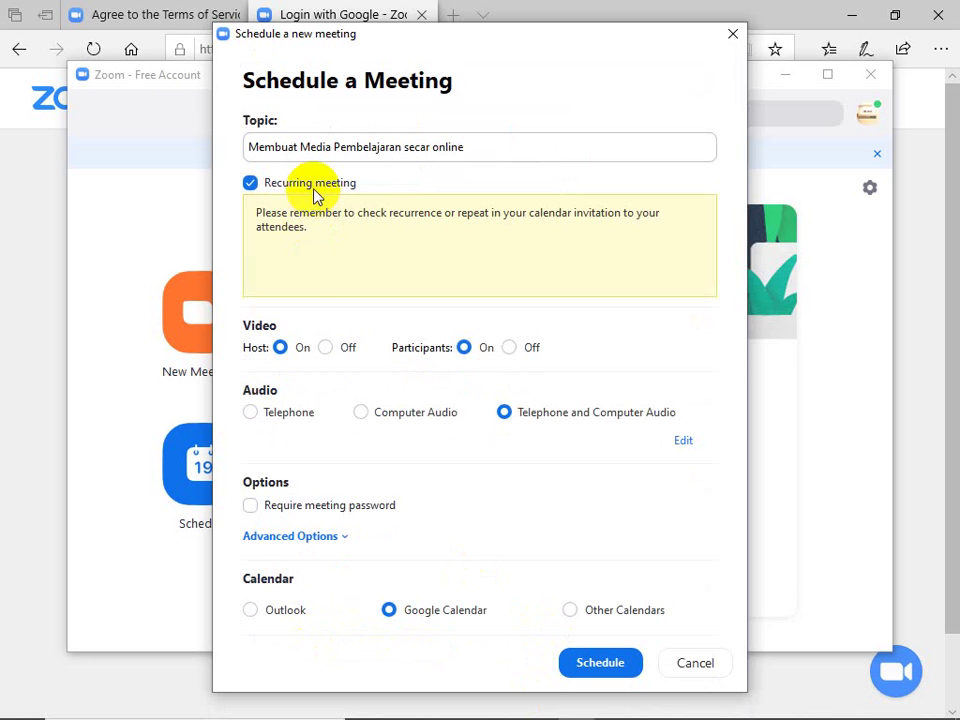
click(313, 190)
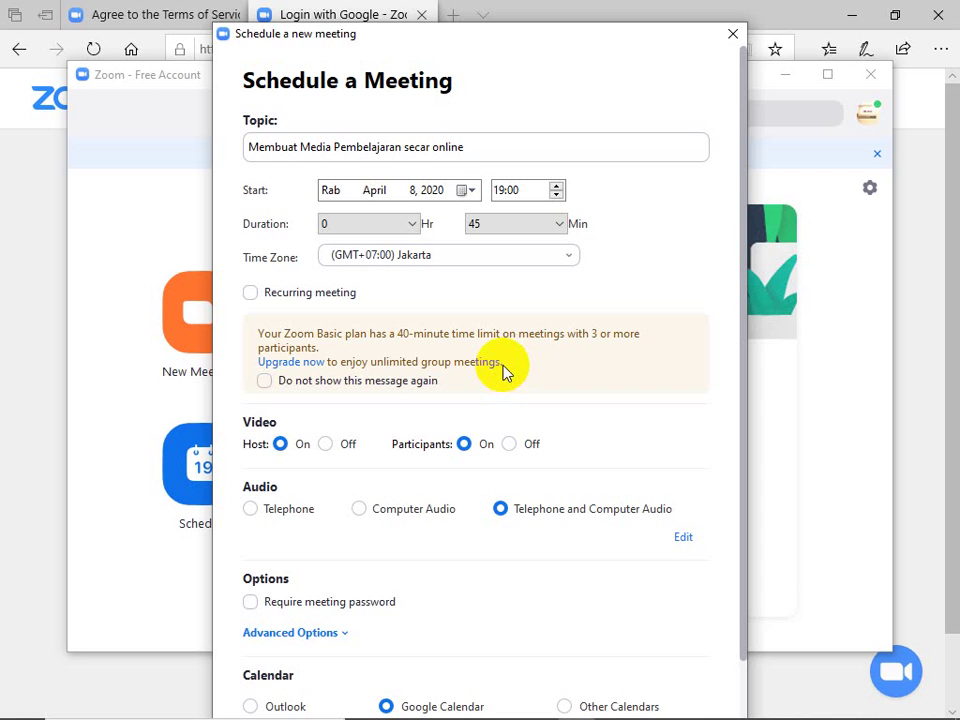
scroll(503, 372, down, 2)
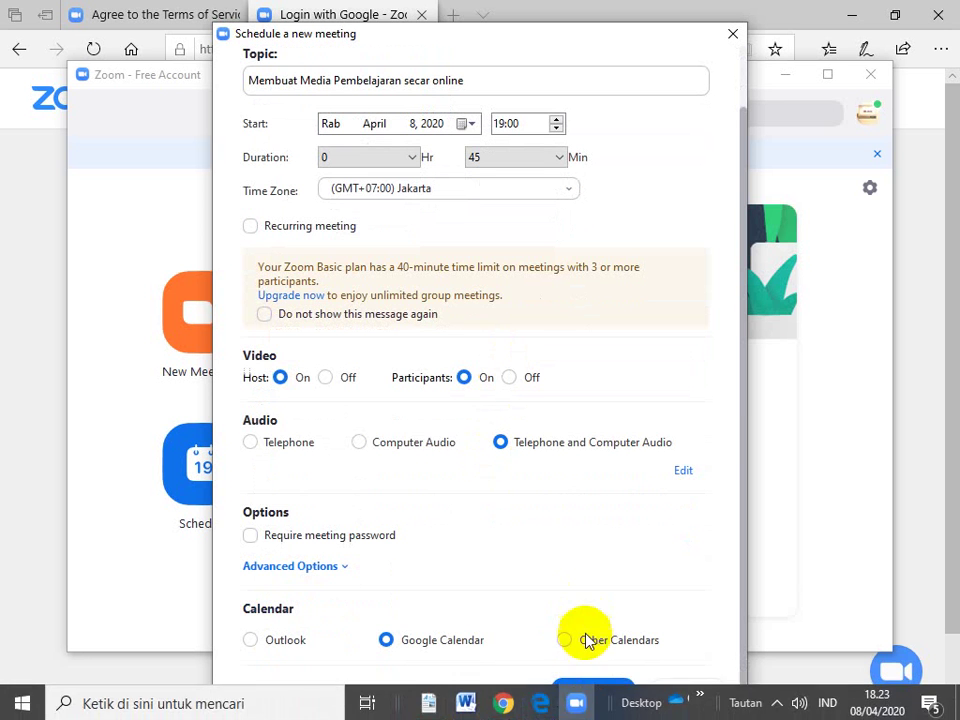
Step: Schedule the meeting, pick the Google account and allow Zoom to view and edit its calendars
click(585, 690)
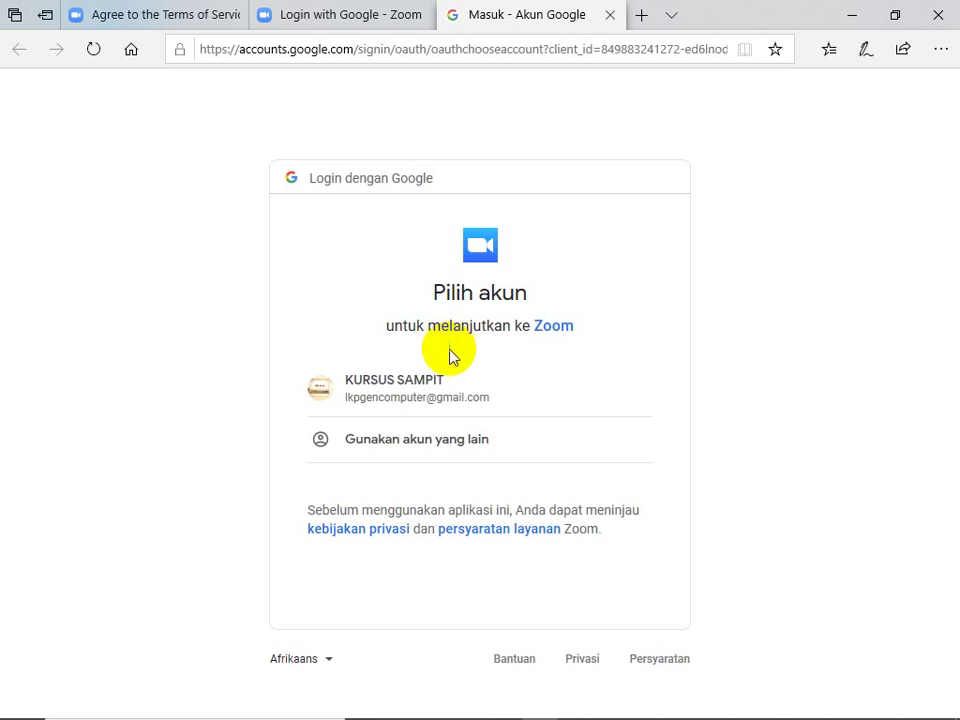
click(405, 400)
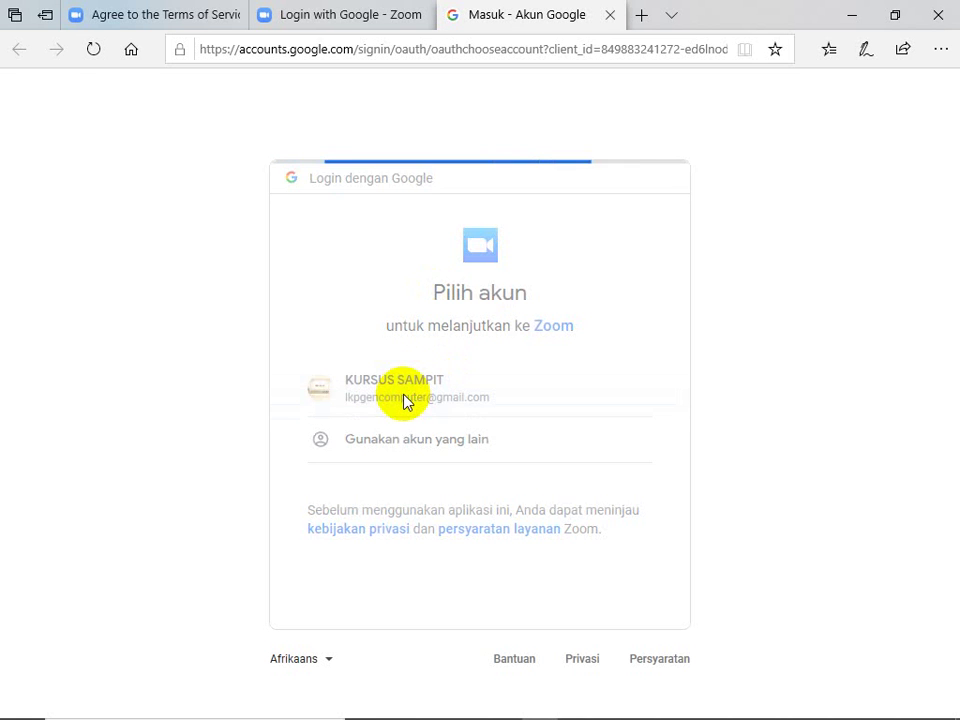
click(360, 20)
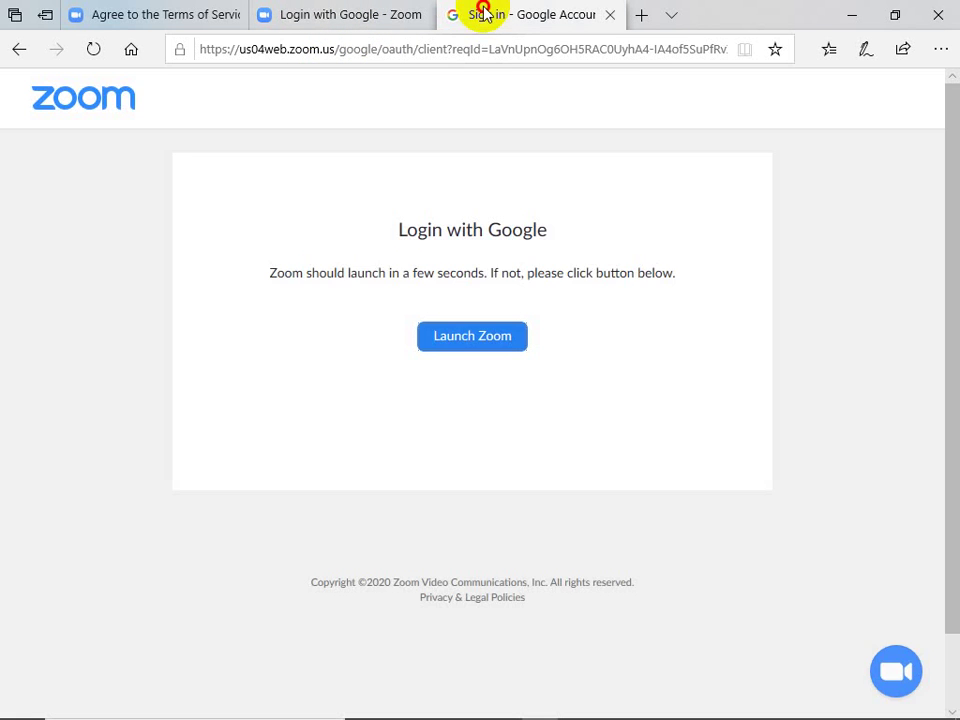
click(482, 12)
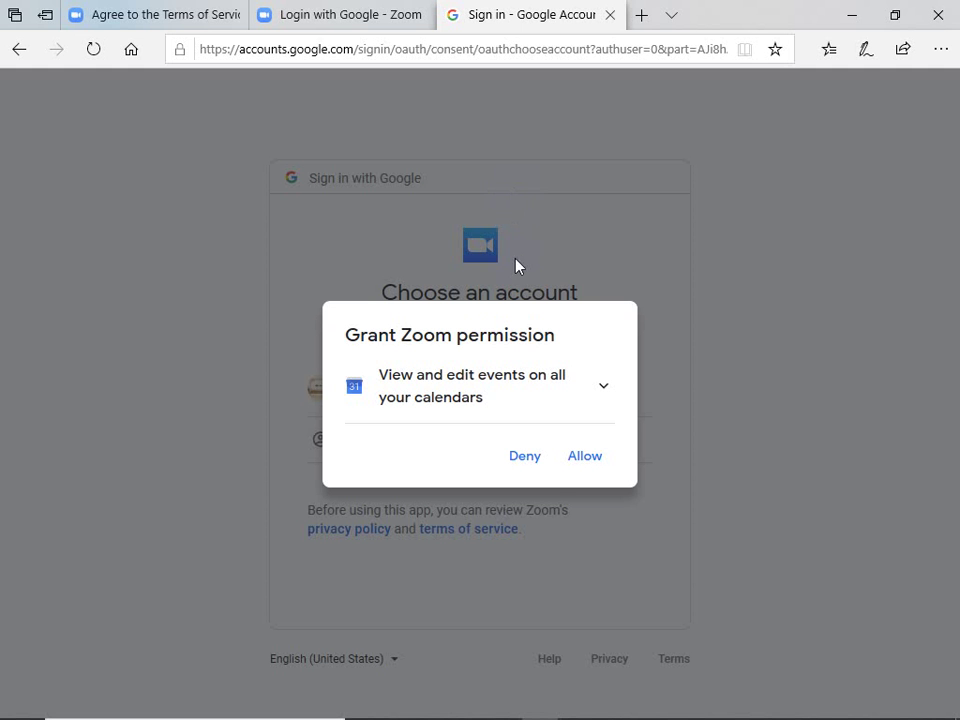
click(560, 457)
click(574, 463)
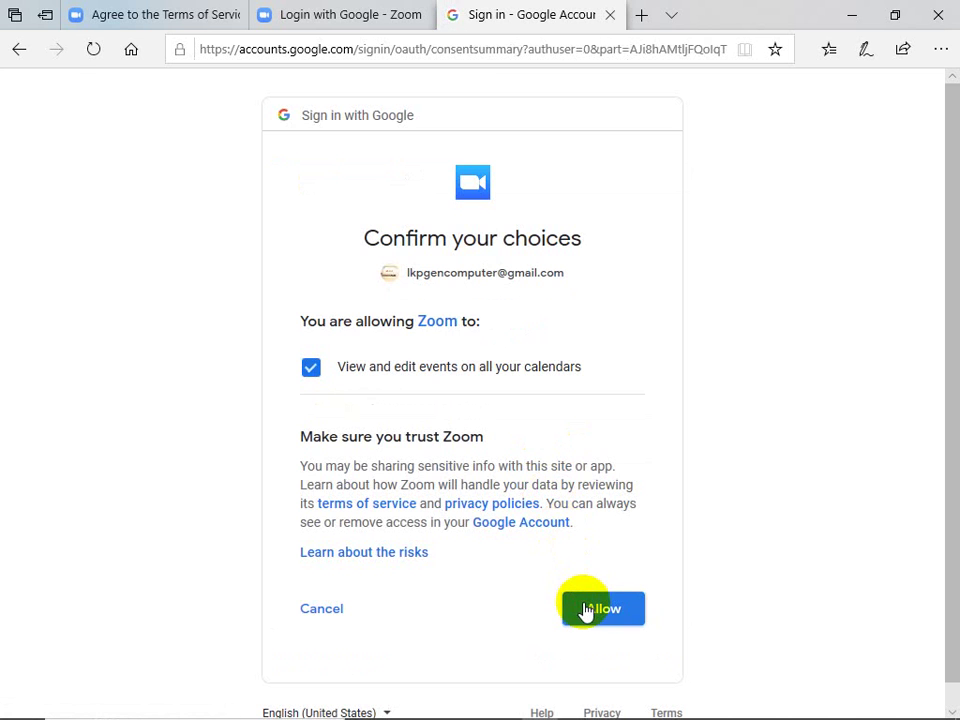
click(585, 609)
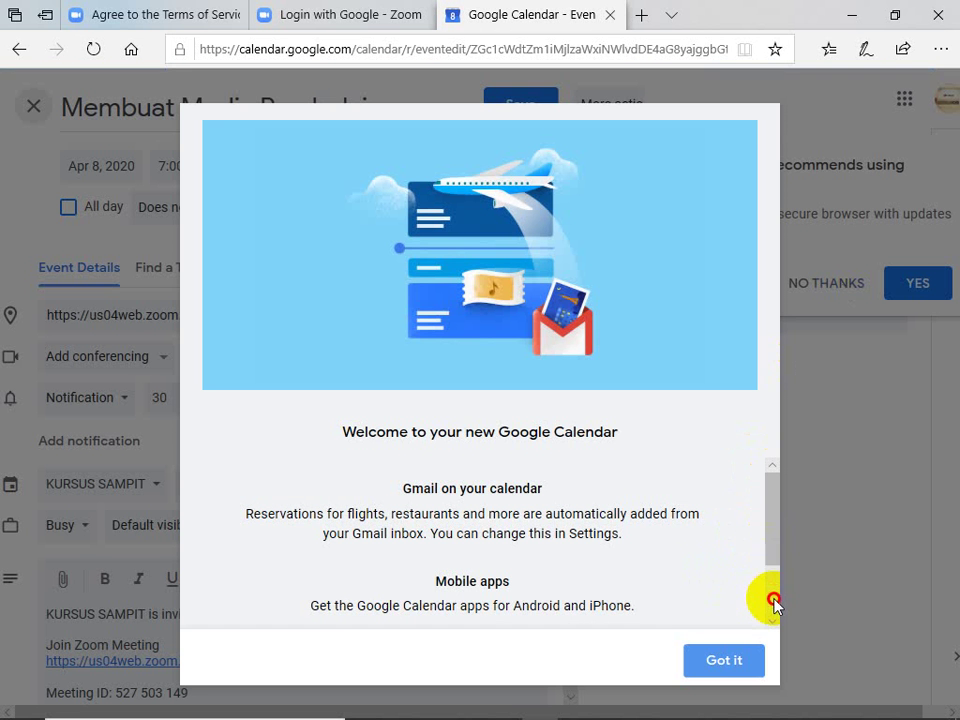
Step: Scroll through the Google Calendar welcome dialog over the draft Apr 8, 7:00–7:45pm Zoom event
scroll(774, 602, down, 2)
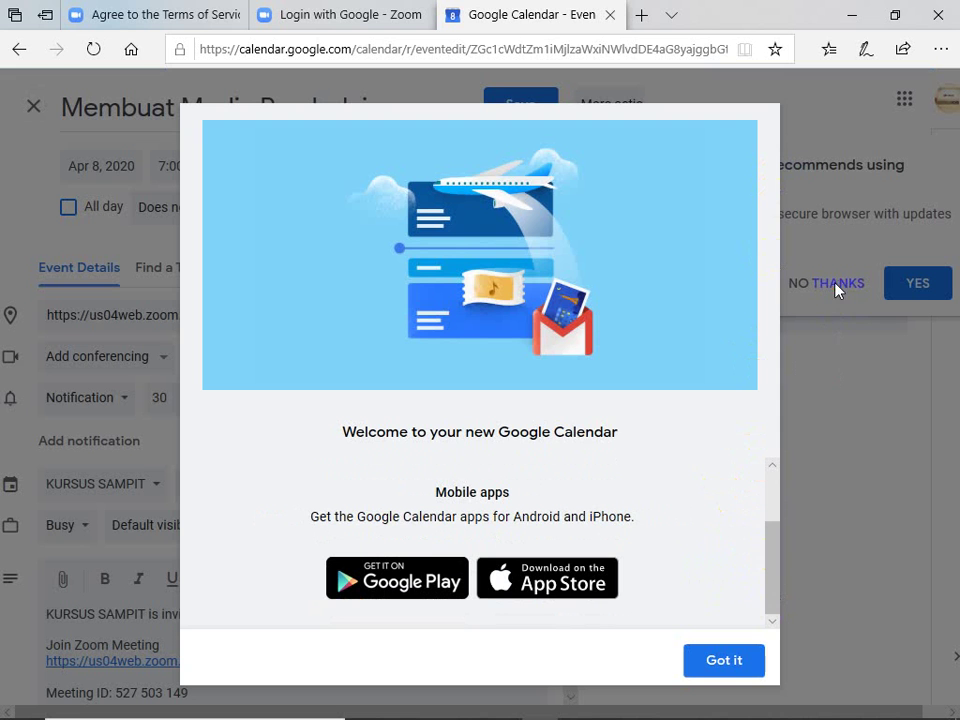